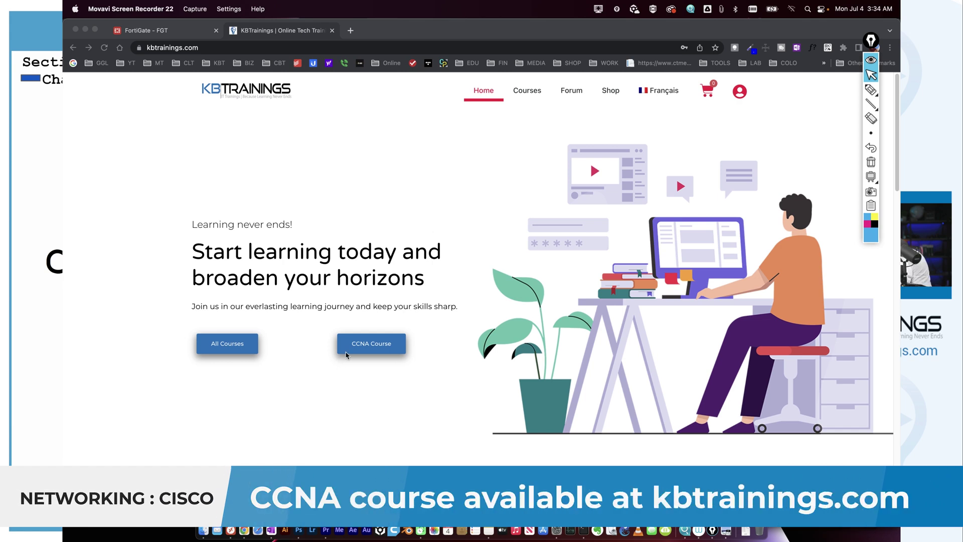
Open the CCNA Course page from the kbtrainings.com homepage and scroll through its video and chapters
left_click(355, 345)
left_click(364, 344)
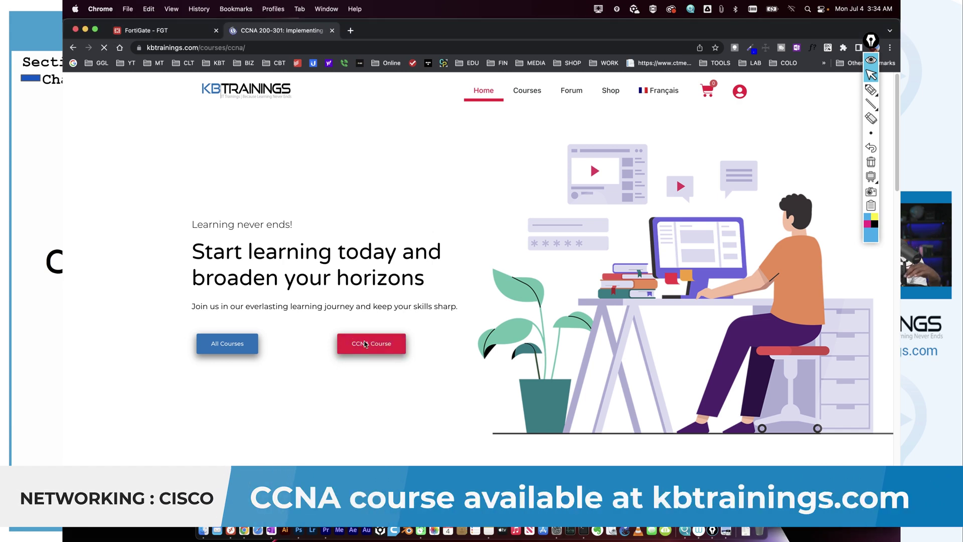
scroll(365, 344, "down", 3)
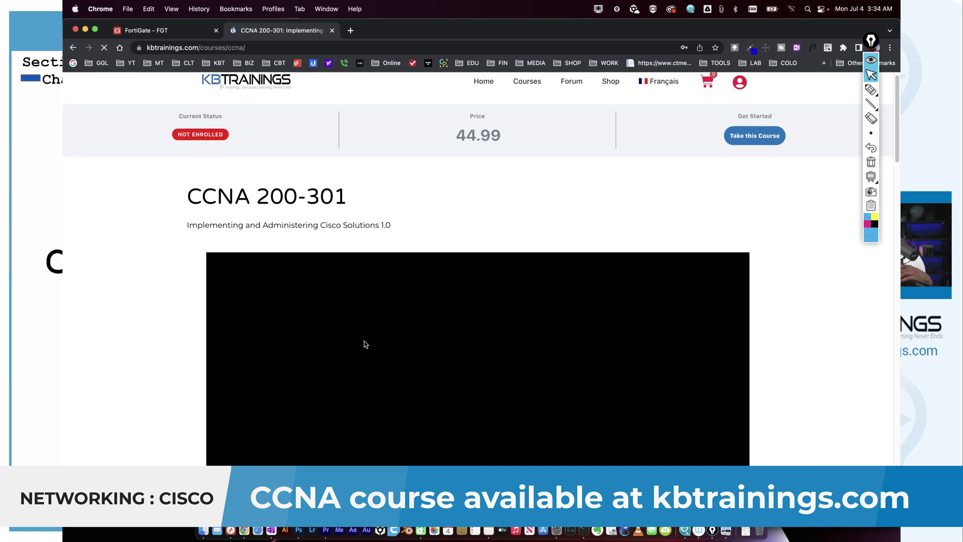
scroll(366, 344, "down", 1)
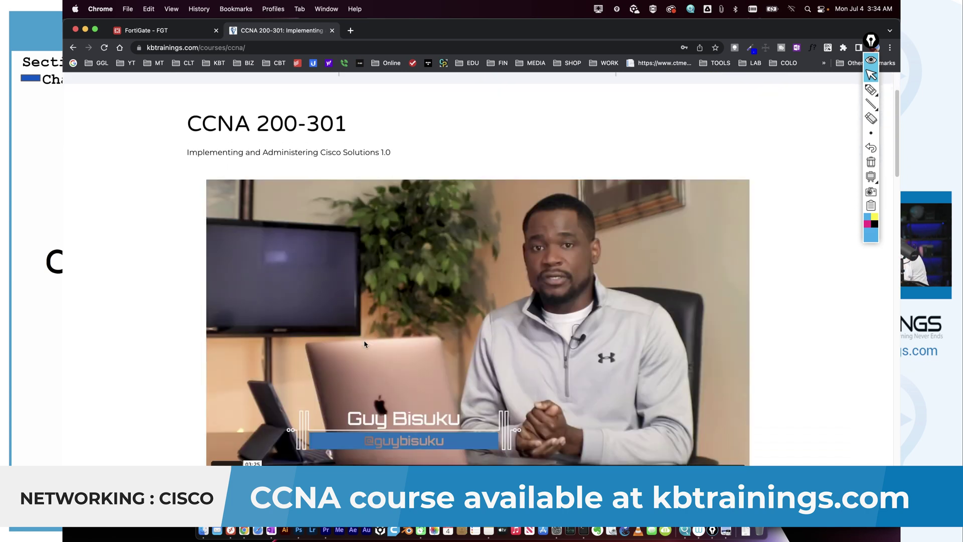
scroll(365, 344, "down", 4)
scroll(365, 344, "down", 15)
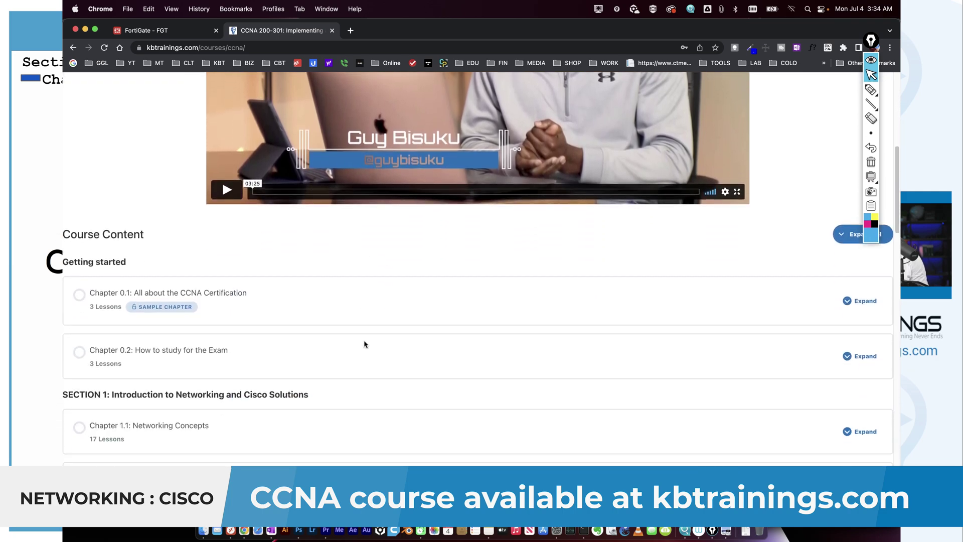
scroll(365, 344, "down", 15)
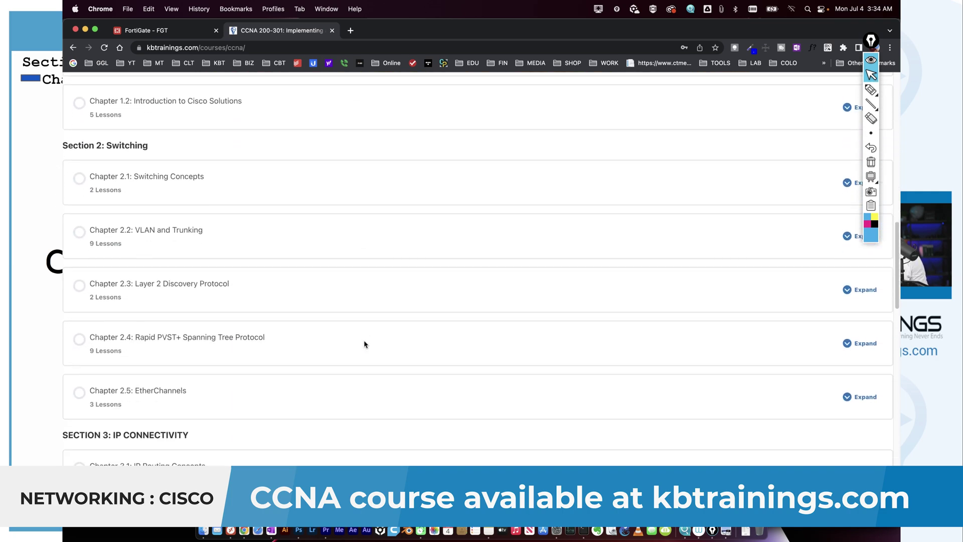
scroll(365, 344, "down", 13)
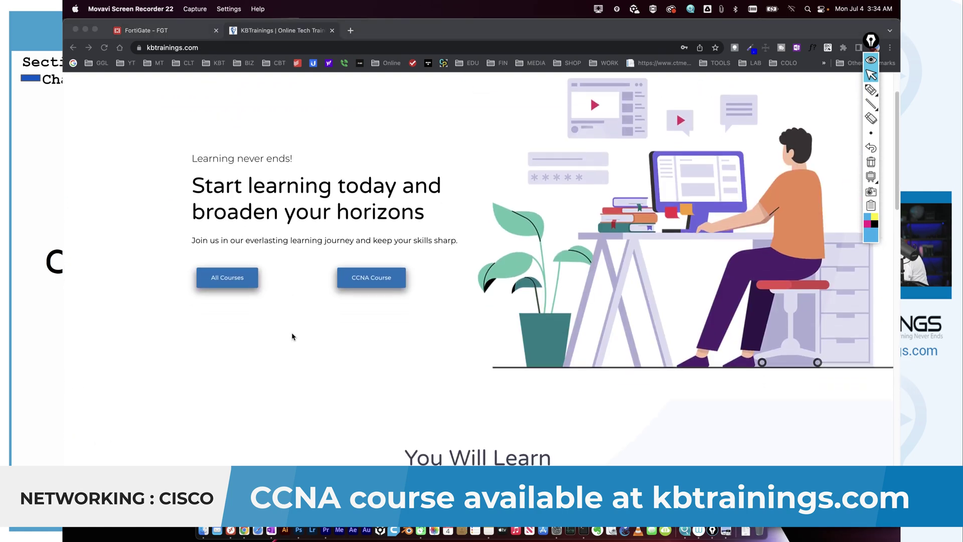
scroll(292, 335, "down", 7)
scroll(293, 336, "down", 8)
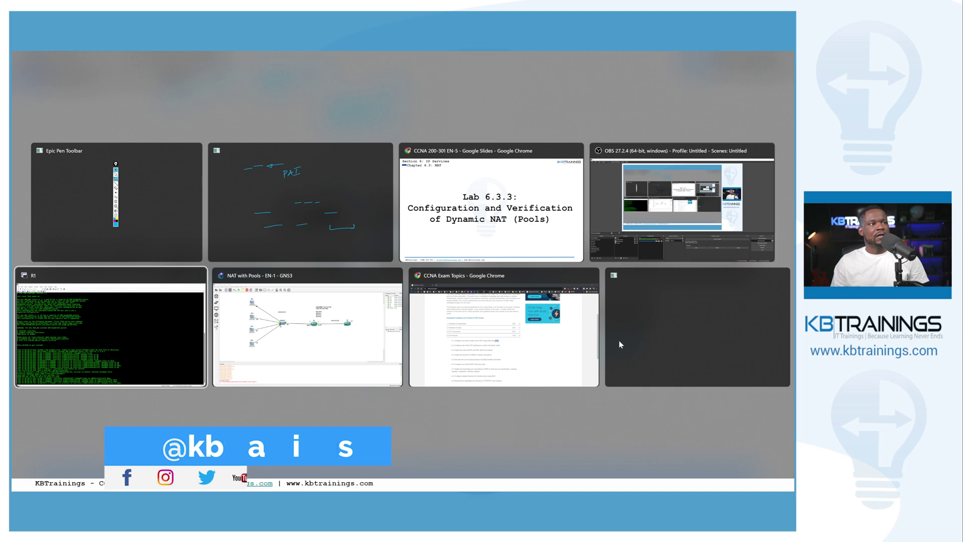
key("alt+Tab")
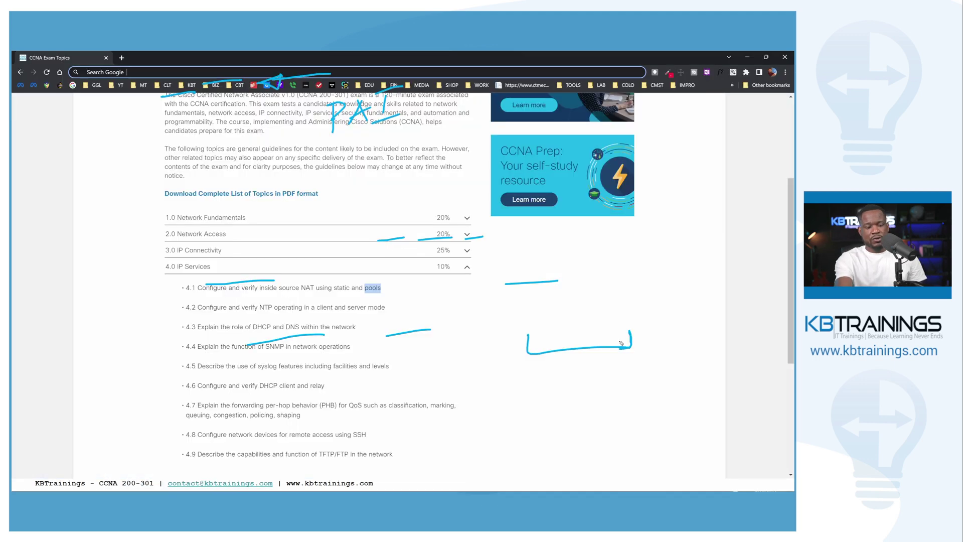
On the CCNA Exam Topics page, underline topic 4.1 and circle 'static' and 'pools'
key("e")
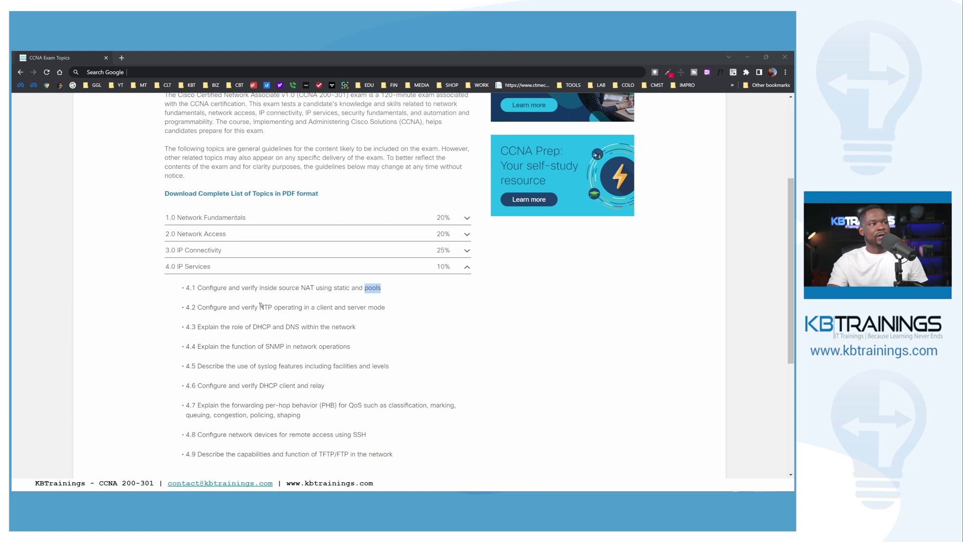
left_click_drag(216, 297, 274, 298)
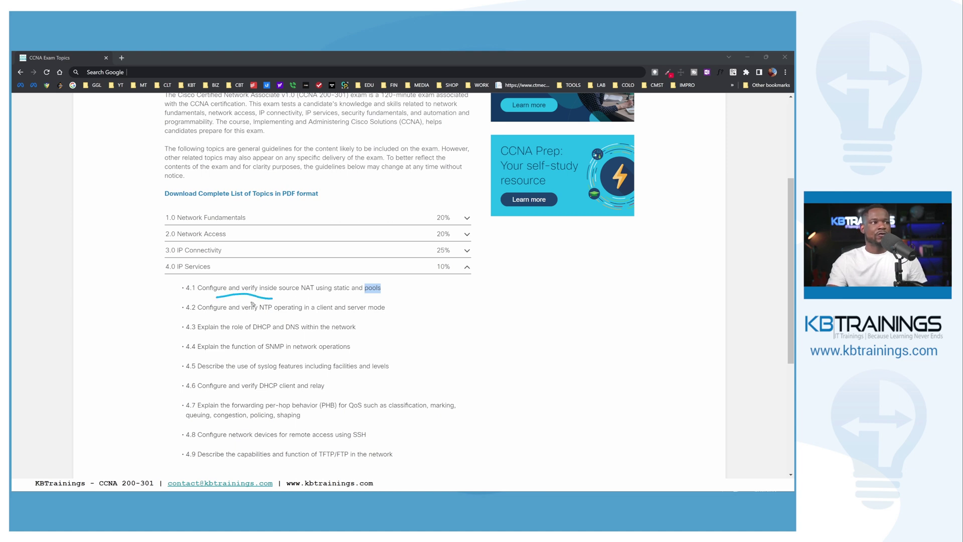
left_click_drag(274, 298, 394, 296)
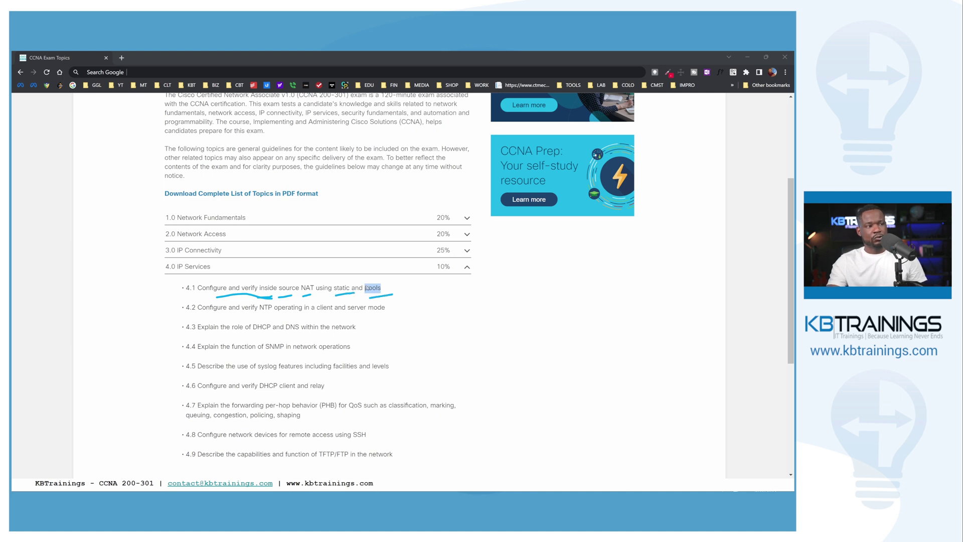
left_click_drag(332, 284, 364, 286)
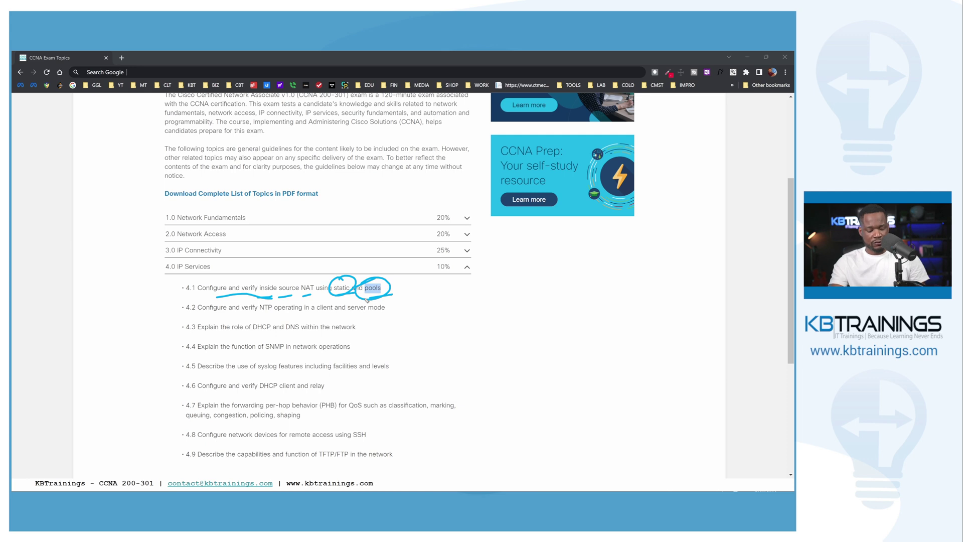
key("alt+Tab")
key("alt+Tab")
key("alt+Tab")
key("alt+Tab")
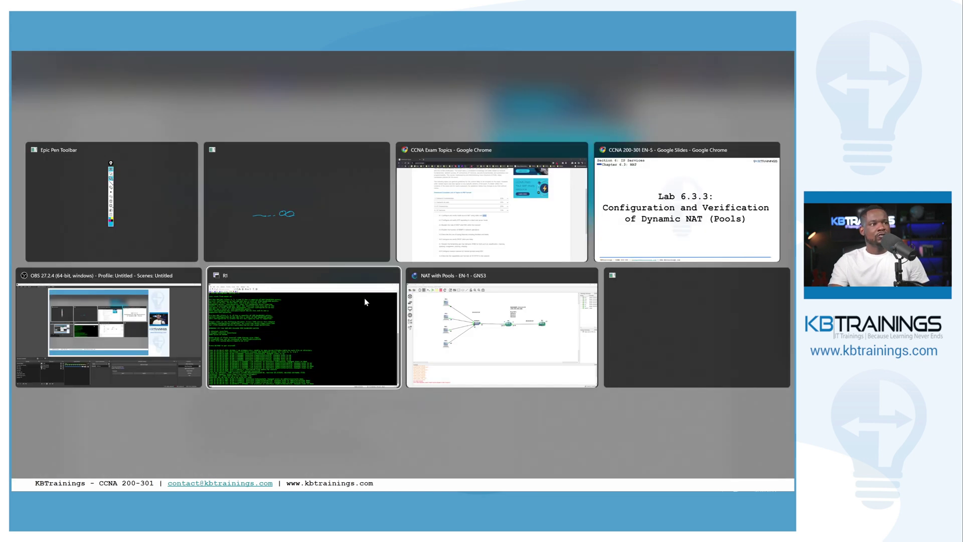
key("alt+Tab")
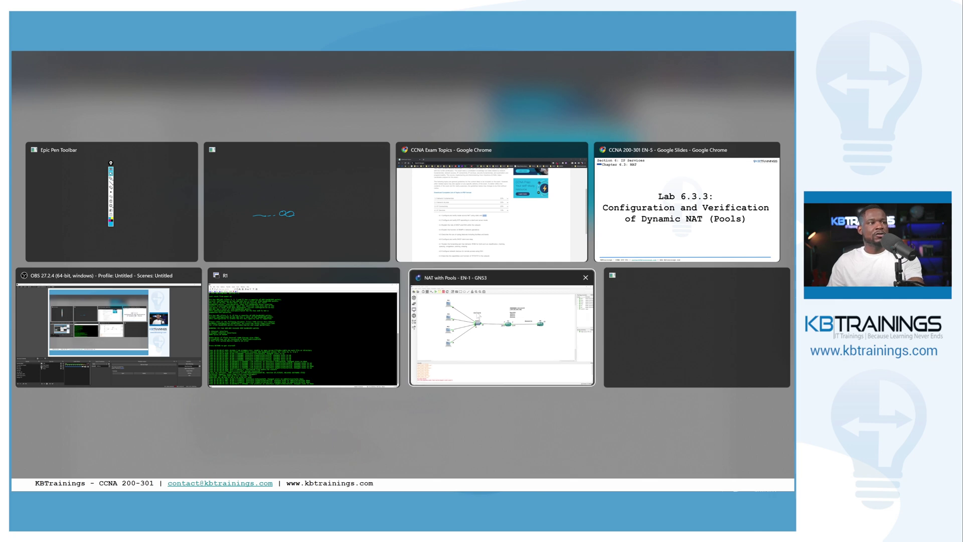
Bring up the NAT with Pools topology and underline the 10.0.0.0/24 and 20.0.0.0/24 subnet labels
left_click(459, 273)
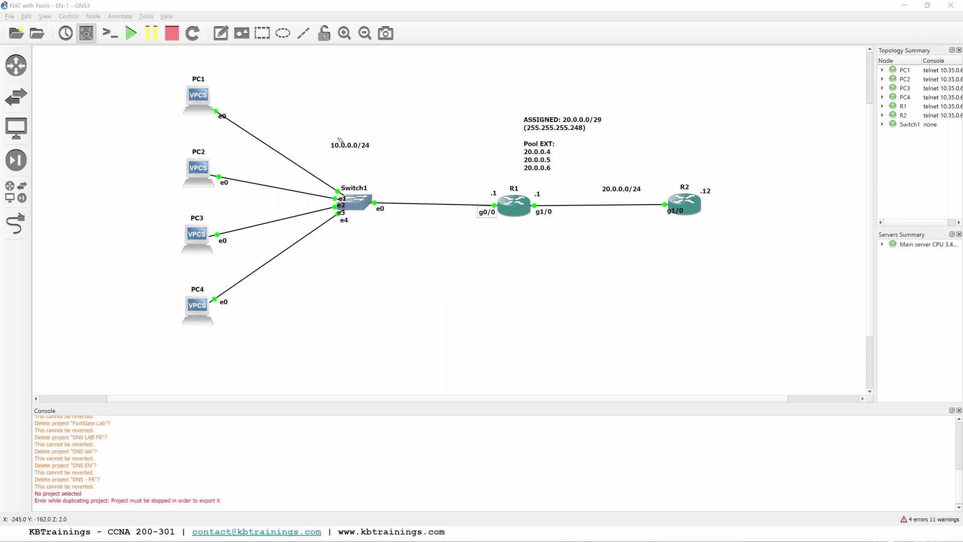
left_click_drag(331, 159, 376, 152)
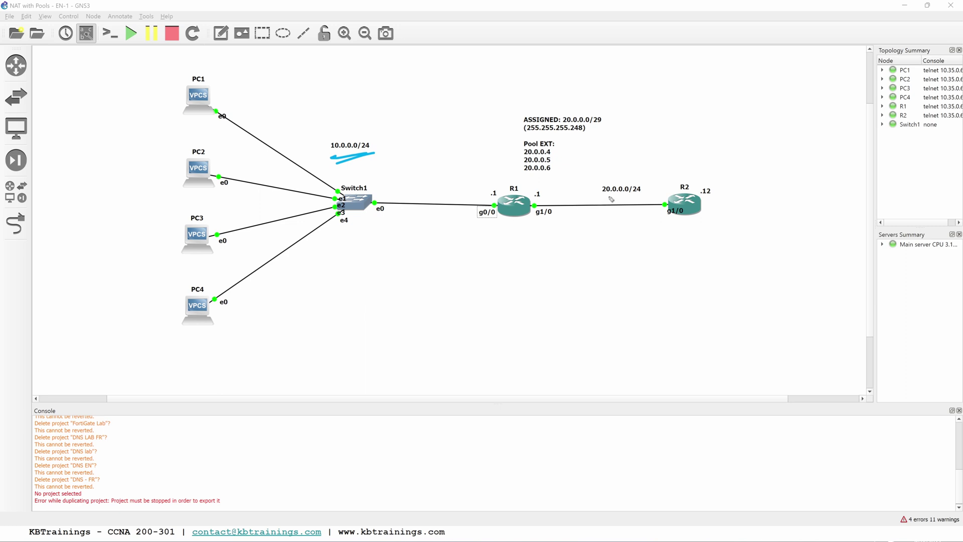
mouse_move(602, 200)
left_mouse_down()
mouse_move(642, 199)
mouse_move(603, 198)
left_mouse_up()
Annotate the /29 block's .1–.6 host range and bracket the Pool EXT addresses, then clear the ink
left_click_drag(595, 130, 597, 120)
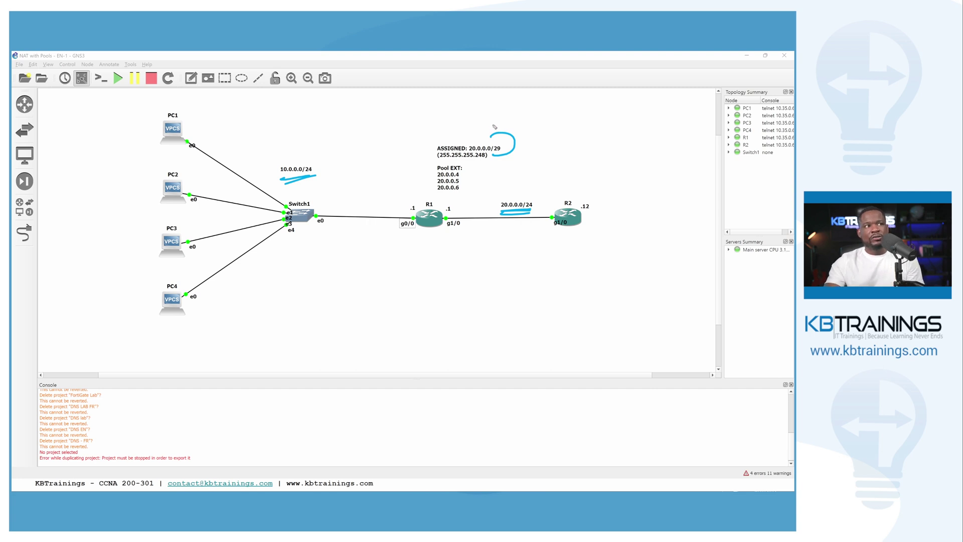
mouse_move(494, 127)
left_mouse_down()
mouse_move(501, 118)
mouse_move(564, 120)
left_mouse_up()
mouse_move(577, 103)
left_mouse_down()
mouse_move(572, 116)
mouse_move(516, 142)
left_mouse_up()
left_click_drag(435, 191, 466, 191)
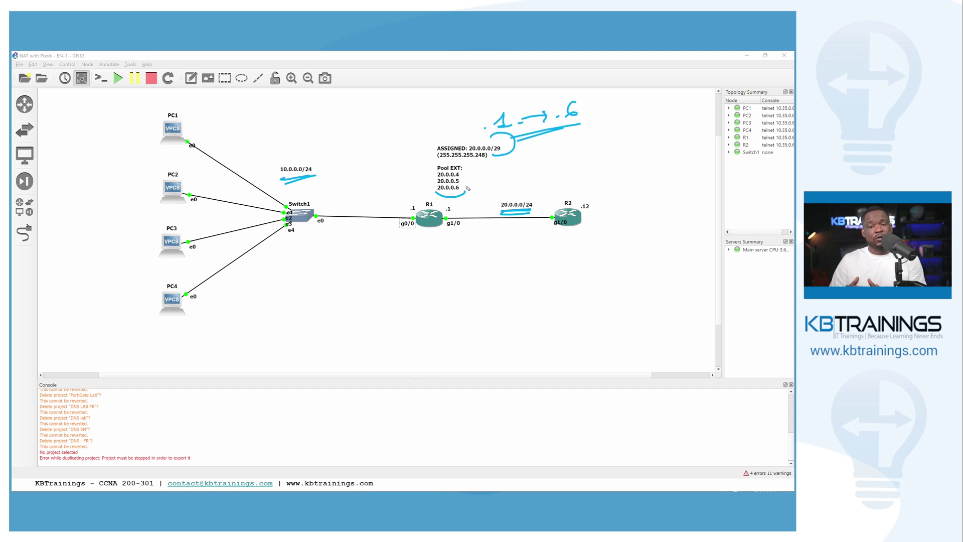
left_click_drag(464, 130, 479, 141)
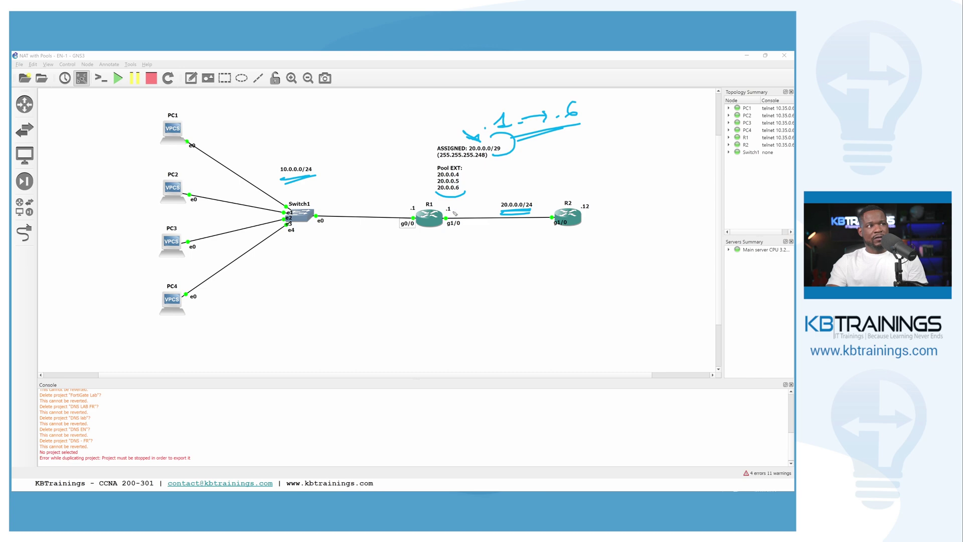
left_click_drag(448, 215, 456, 209)
left_click_drag(466, 175, 467, 193)
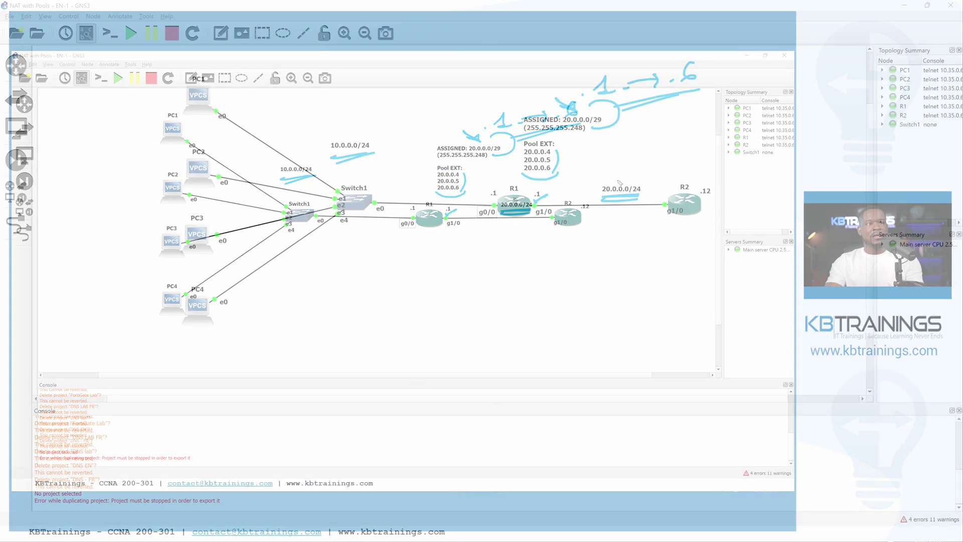
key("Escape")
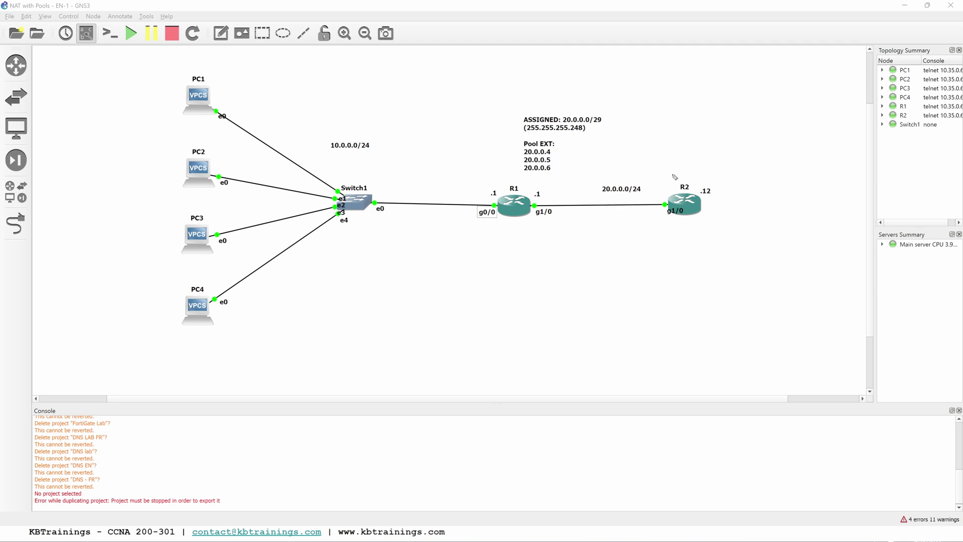
mouse_move(675, 151)
left_mouse_down()
mouse_move(678, 178)
mouse_move(683, 166)
left_mouse_up()
mouse_move(707, 198)
left_mouse_down()
mouse_move(715, 189)
mouse_move(701, 198)
left_mouse_up()
left_click_drag(210, 79, 234, 66)
left_click_drag(210, 151, 220, 143)
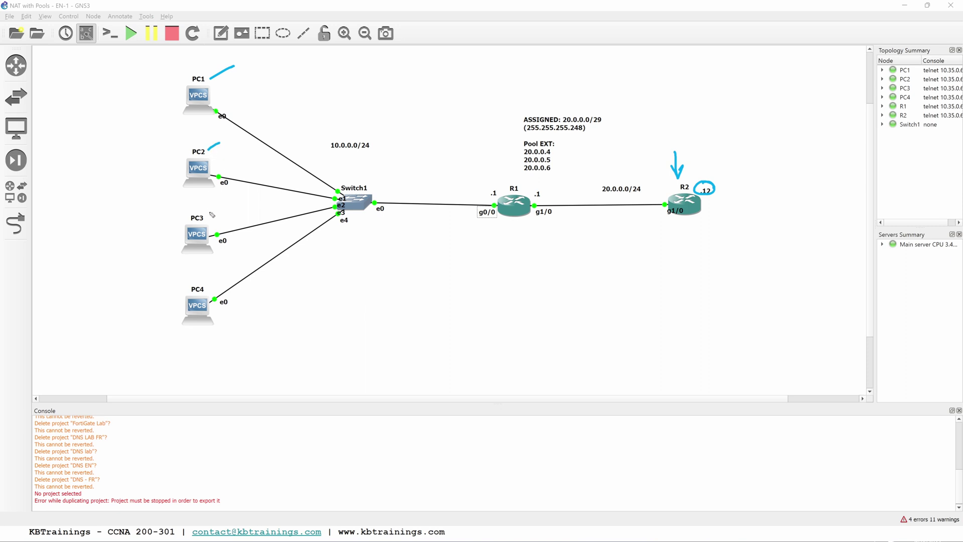
left_click_drag(210, 215, 228, 205)
left_click_drag(210, 285, 225, 273)
mouse_move(222, 89)
left_mouse_down()
mouse_move(223, 116)
mouse_move(279, 122)
mouse_move(350, 169)
mouse_move(509, 192)
mouse_move(657, 189)
mouse_move(651, 176)
mouse_move(670, 186)
left_mouse_up()
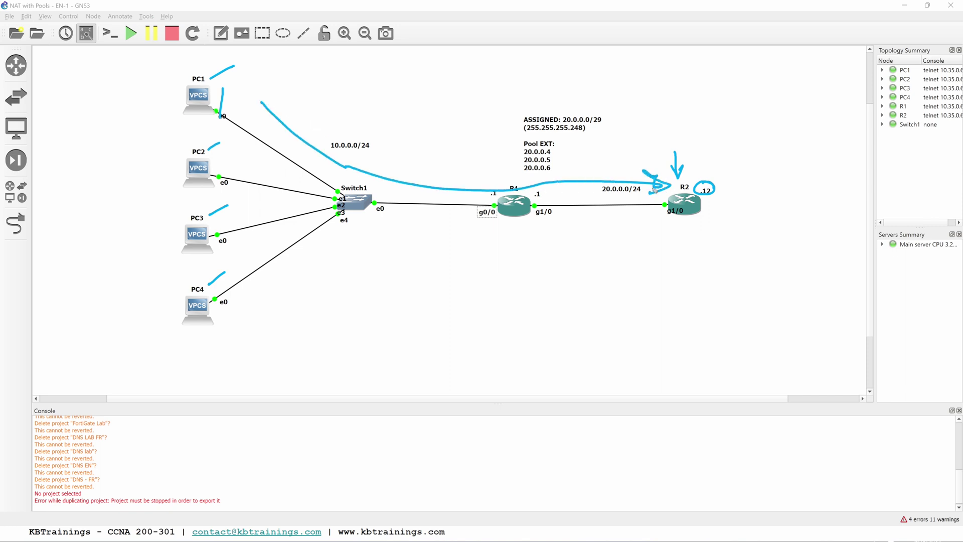
key("e")
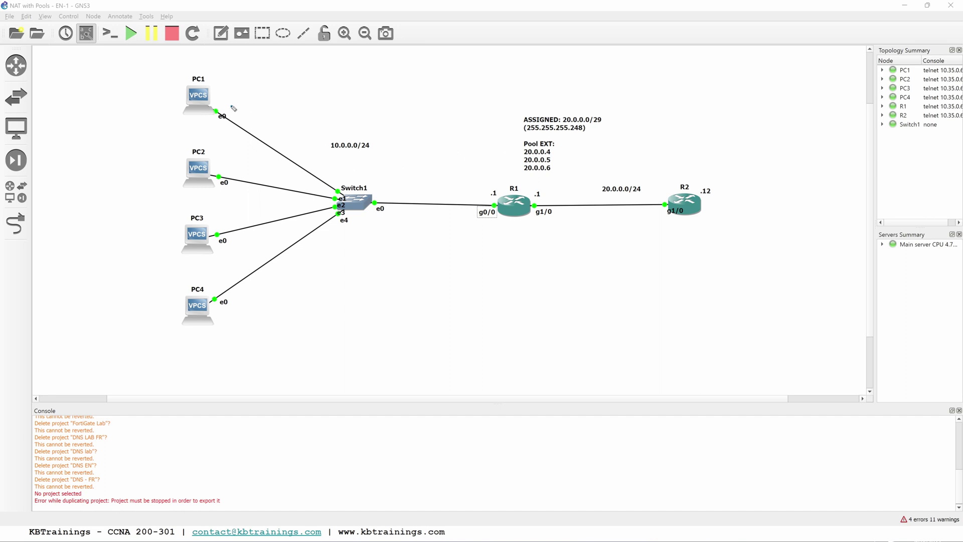
mouse_move(231, 105)
left_mouse_down()
mouse_move(356, 184)
mouse_move(476, 179)
mouse_move(472, 189)
left_mouse_up()
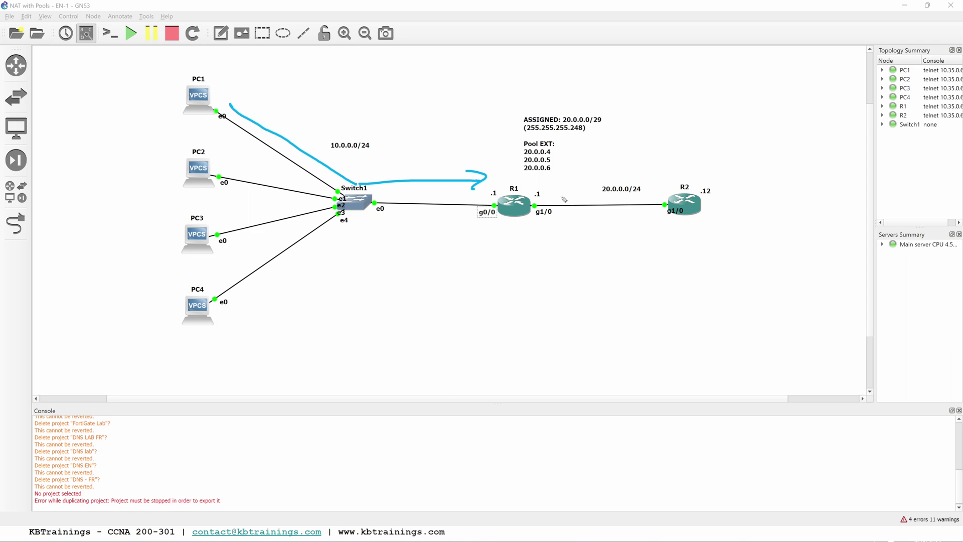
mouse_move(561, 195)
left_mouse_down()
mouse_move(641, 192)
mouse_move(648, 202)
left_mouse_up()
left_click_drag(690, 135, 685, 178)
left_click_drag(693, 160, 687, 174)
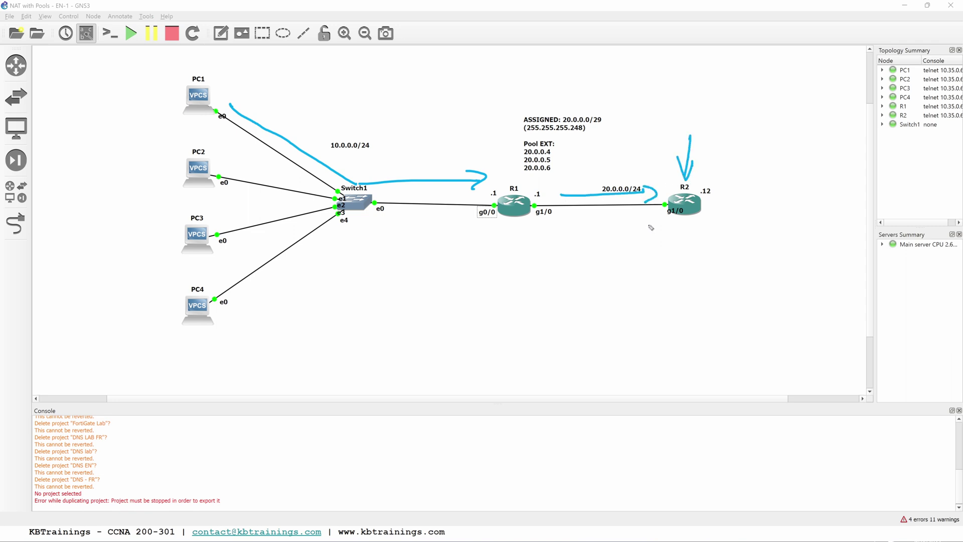
mouse_move(382, 144)
left_mouse_down()
mouse_move(390, 142)
mouse_move(335, 142)
left_mouse_up()
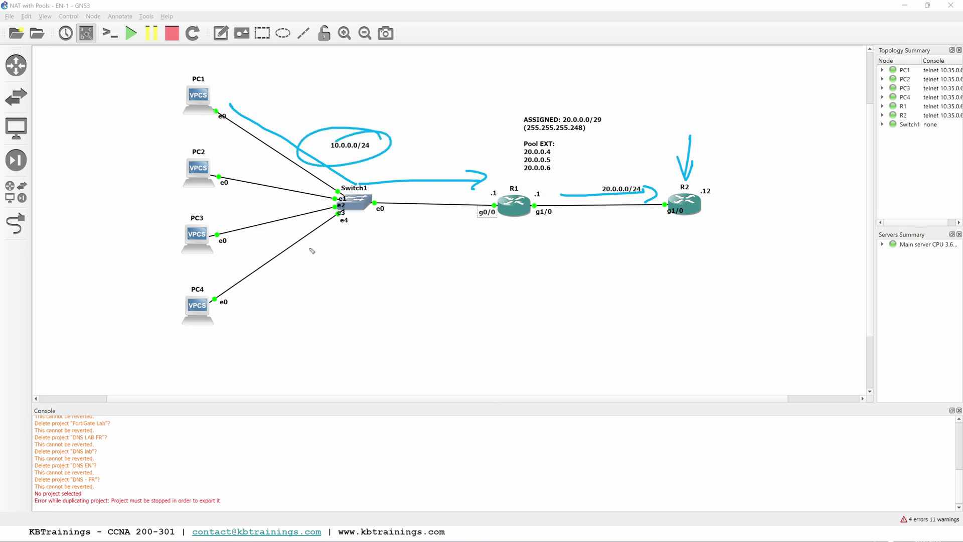
mouse_move(481, 295)
left_mouse_down()
mouse_move(509, 226)
mouse_move(521, 254)
left_mouse_up()
left_click_drag(561, 148, 560, 172)
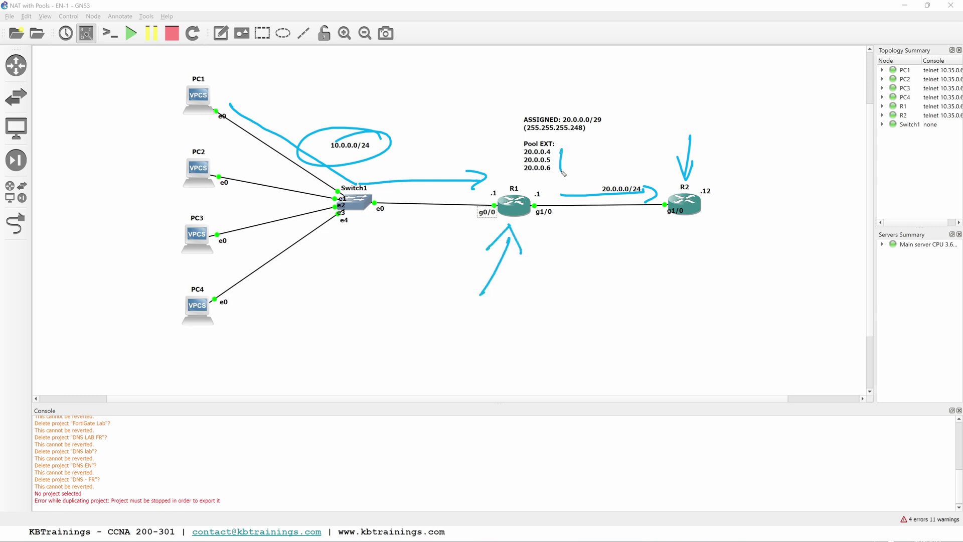
mouse_move(696, 190)
left_mouse_down()
mouse_move(661, 202)
mouse_move(652, 179)
mouse_move(587, 196)
left_mouse_up()
key("Escape")
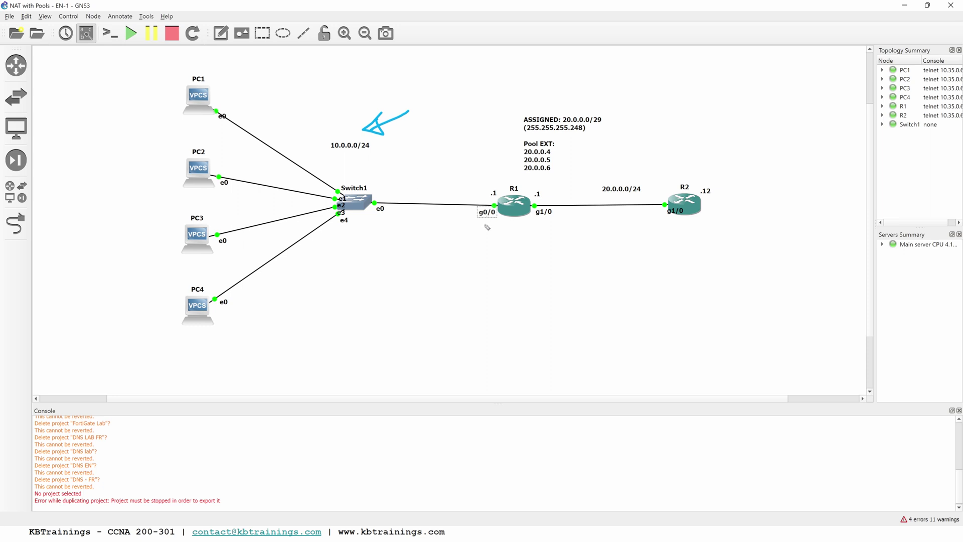
Underline R1's g0/0 inside interface and draw an arrow marking the wildcard mask on the Commands slide
left_click_drag(472, 230, 499, 225)
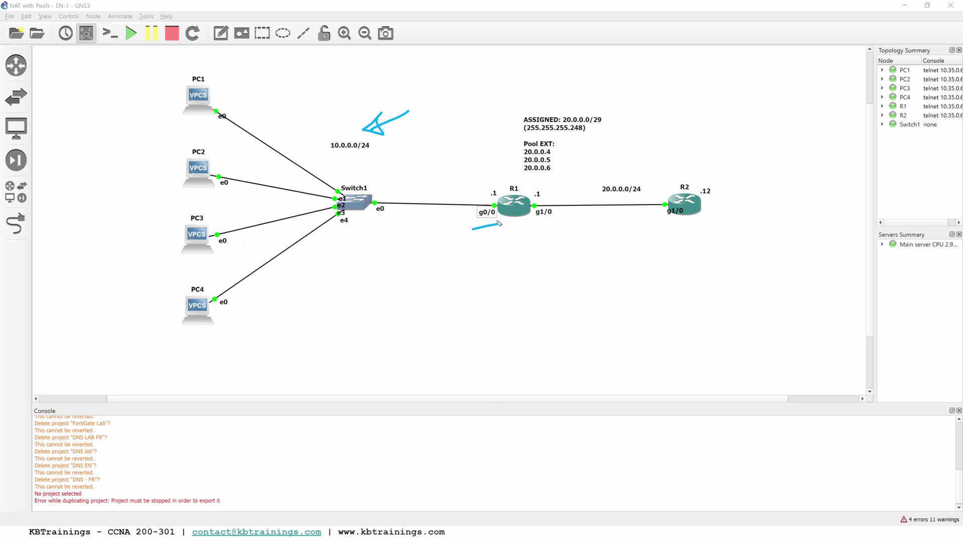
key("alt+Tab")
key("alt+Tab")
key("alt+Tab")
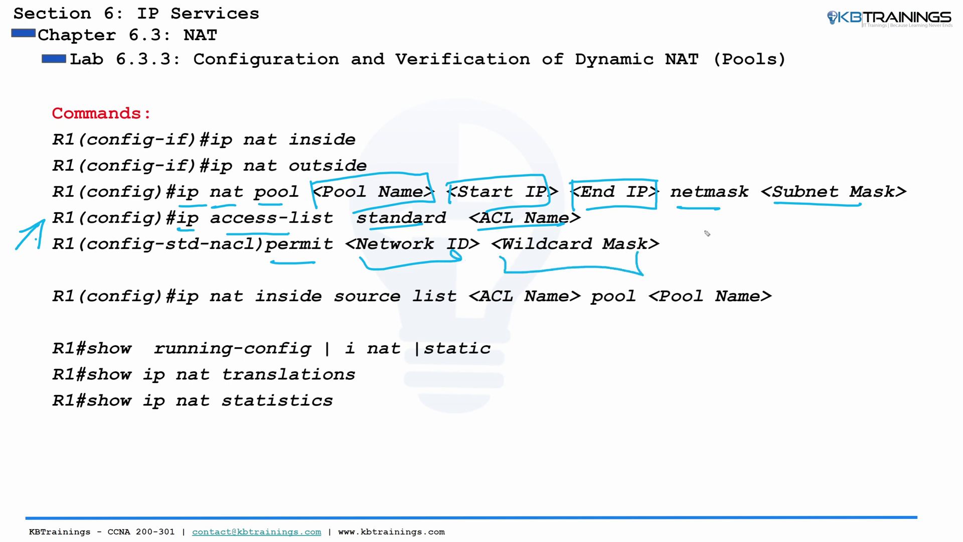
mouse_move(733, 226)
left_mouse_down()
mouse_move(680, 230)
mouse_move(690, 229)
left_mouse_up()
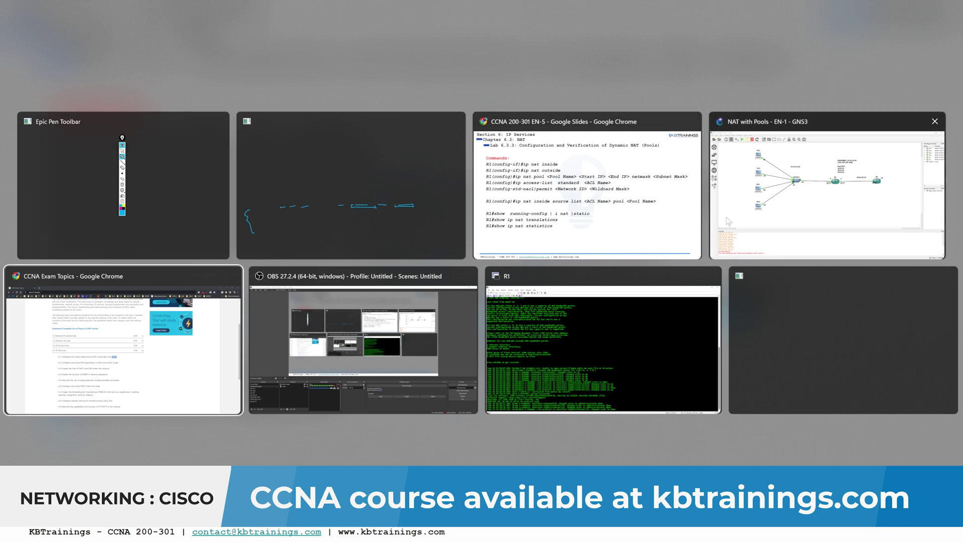
Run show ip on PC1 and point out its 10.0.0.1 gateway
left_click(723, 193)
key("Escape")
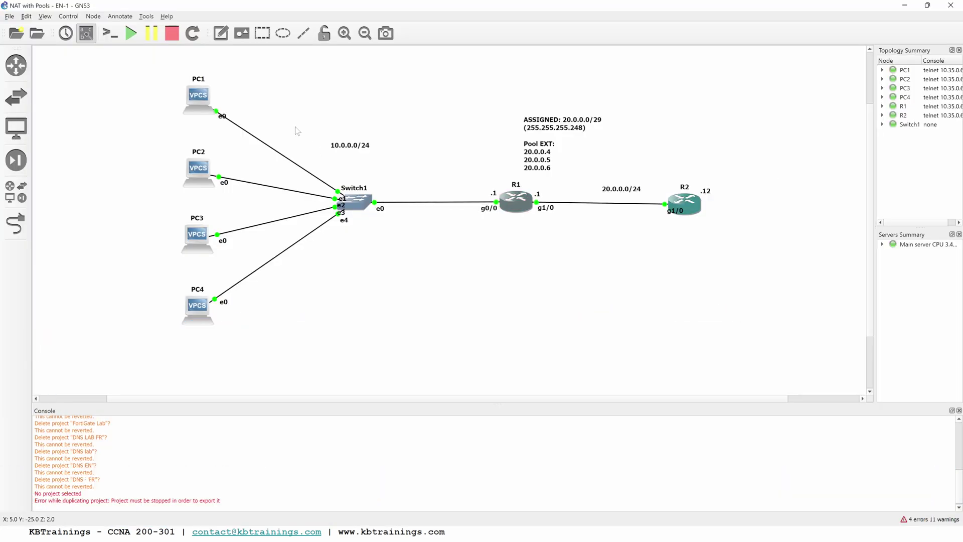
key("alt+Tab")
left_click(396, 175)
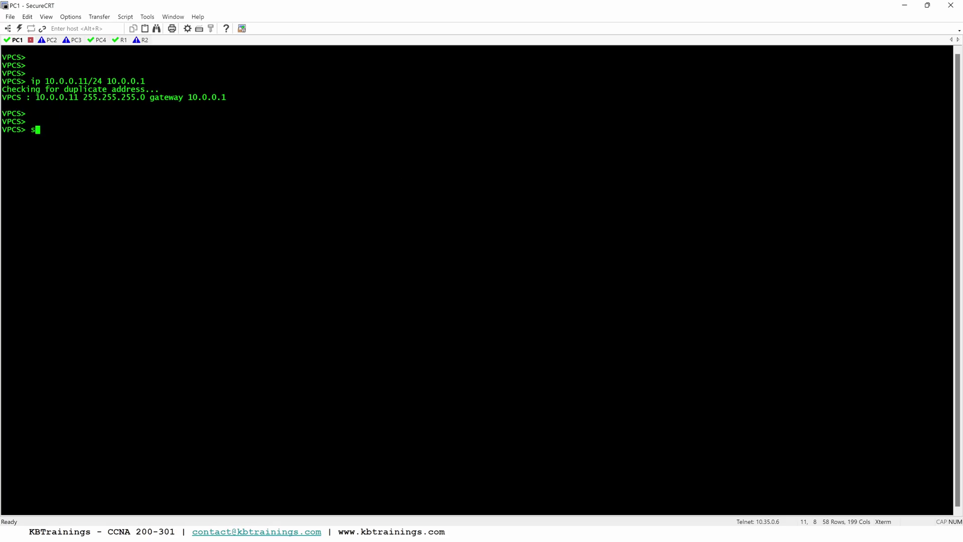
type("shoiw")
key("BackSpace")
key("BackSpace")
type("w ip")
key("Return")
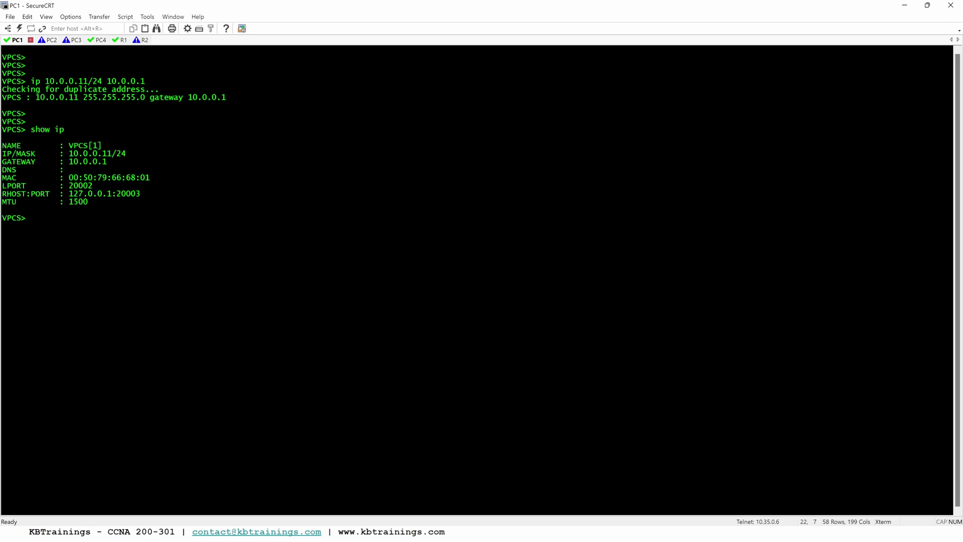
mouse_move(104, 158)
left_mouse_down()
mouse_move(107, 150)
mouse_move(105, 163)
left_mouse_up()
Run show ip int br on R1 to check its interface addressing
key("alt+Tab")
left_click(158, 165)
left_click(121, 40)
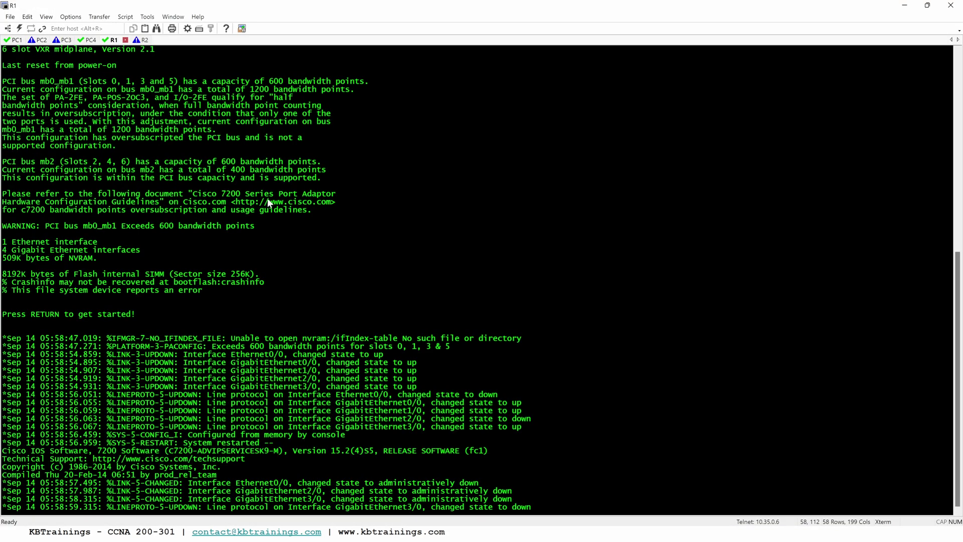
key("Return")
key("Return")
key("Return")
key("Return")
key("Return")
key("Return")
key("Return")
key("Return")
key("Return")
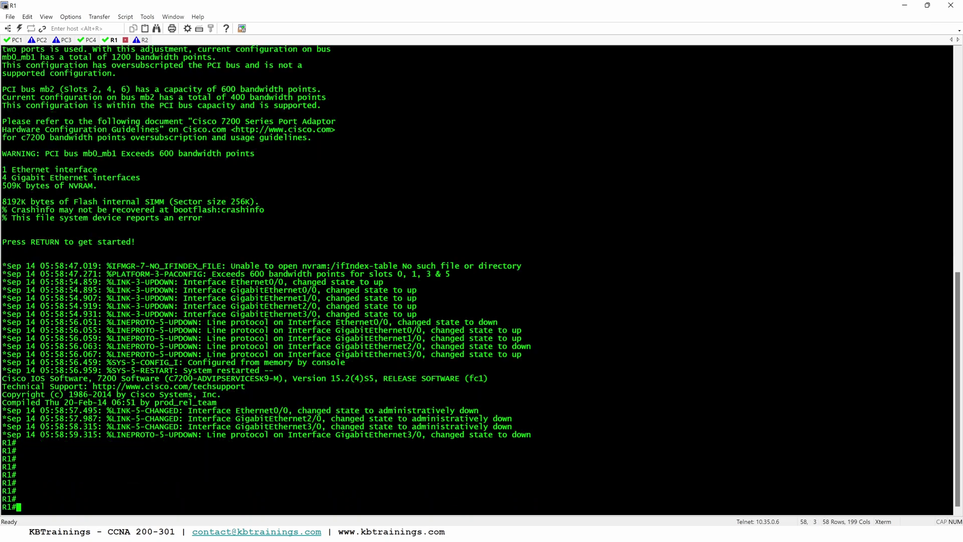
scroll(267, 198, "up", 4)
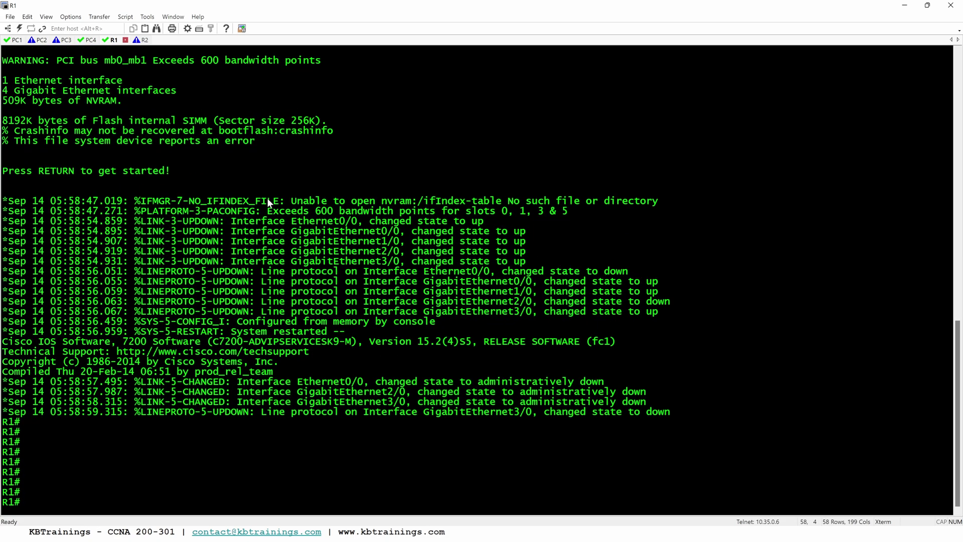
scroll(267, 198, "up", 2)
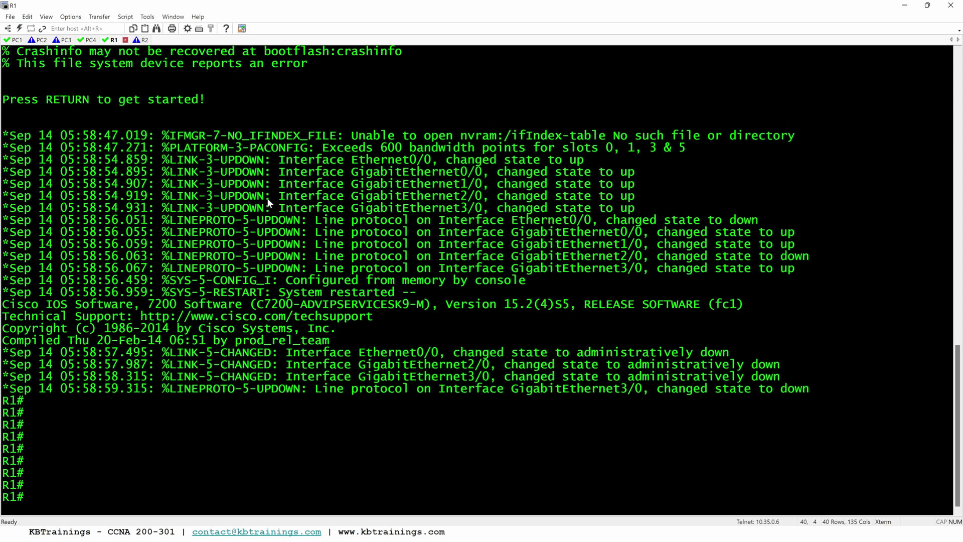
key("Return")
key("Return")
type("show")
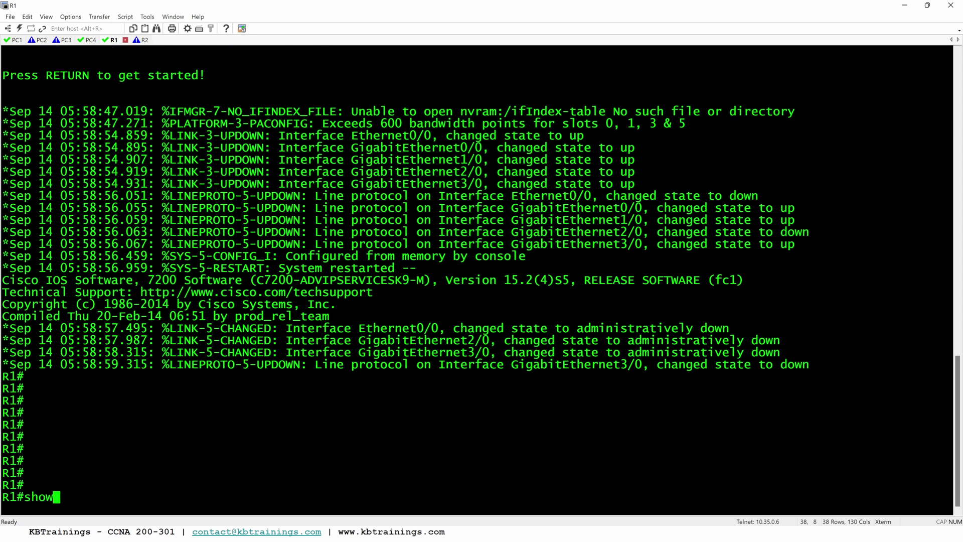
type(" ip int br")
key("Return")
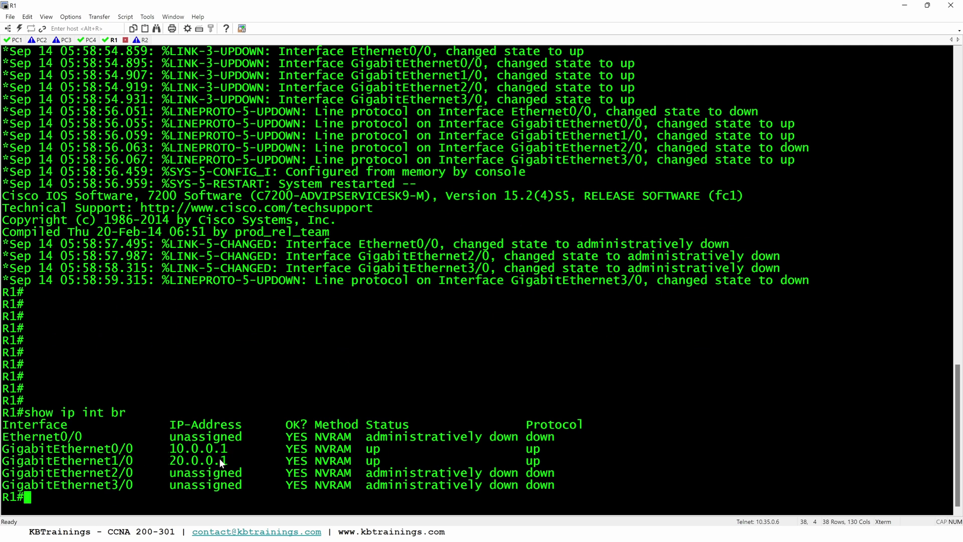
In the second router's console, enter conf t and set the hostname to R2
key("alt+Tab")
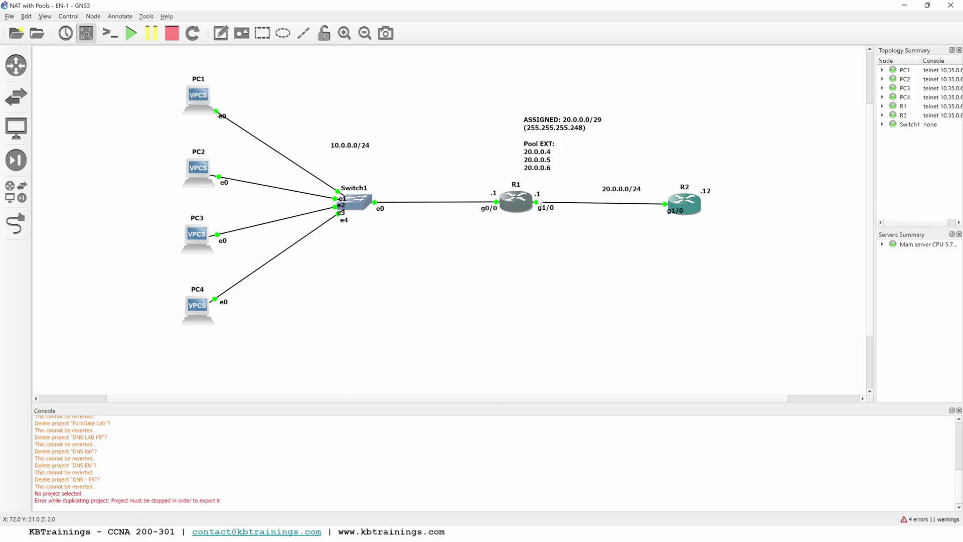
key("alt+Tab")
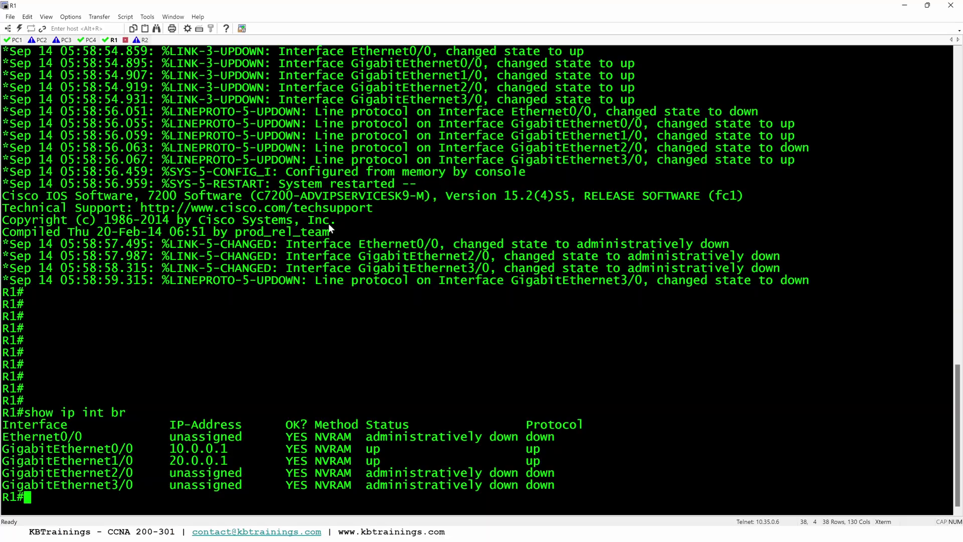
left_click(133, 40)
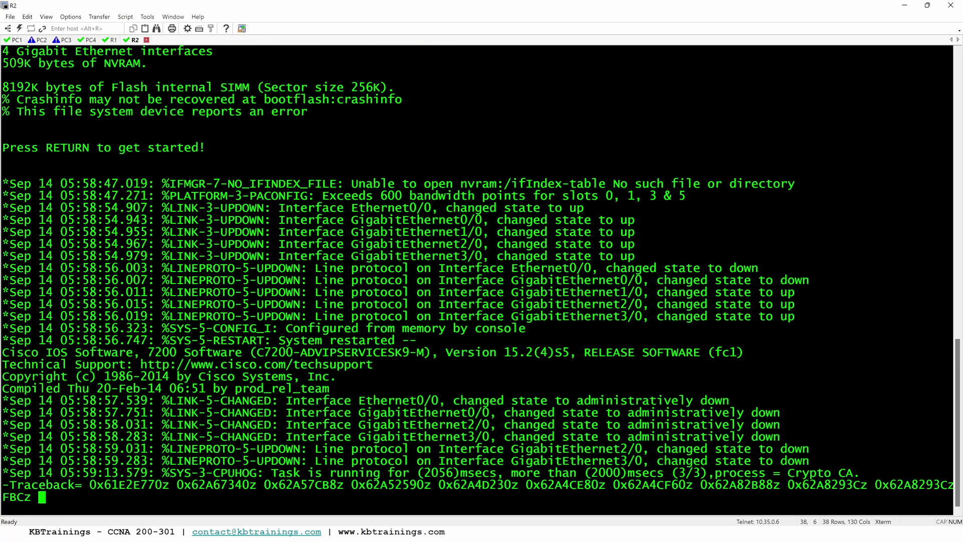
key("Return")
type("\\")
key("Return")
key("Return")
key("Return")
key("Return")
key("Return")
key("Return")
key("Return")
key("Return")
key("Return")
key("Return")
key("Return")
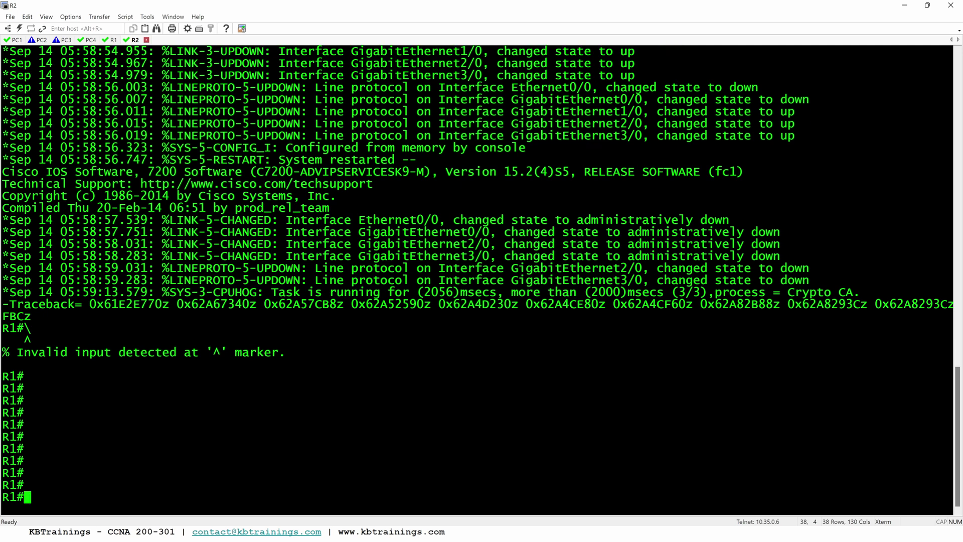
type("conf t")
key("Return")
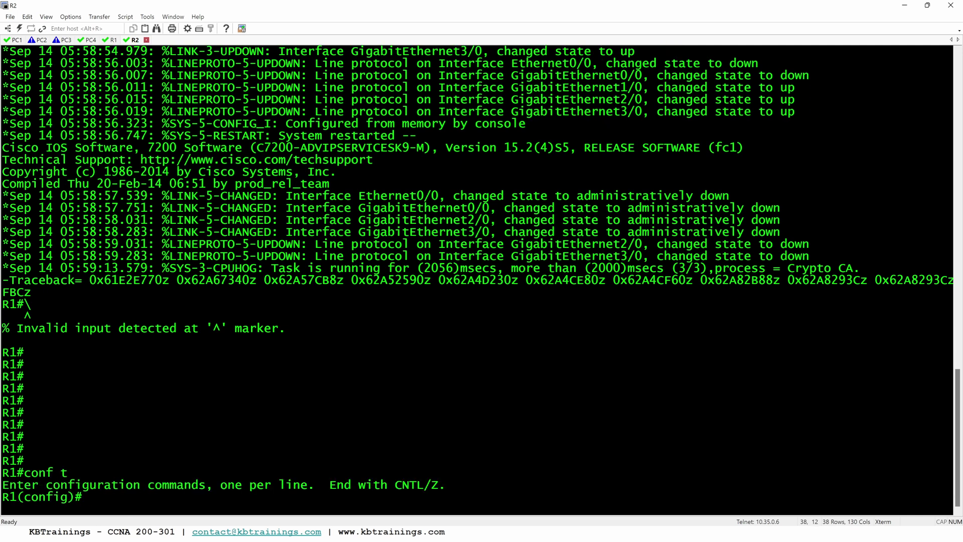
type("host R2")
key("Return")
key("Return")
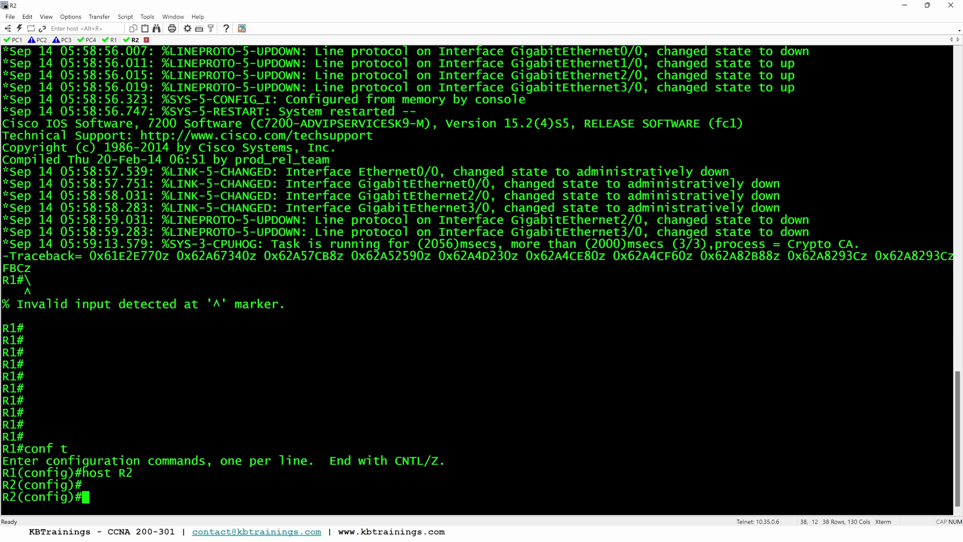
Leave config on R2 and run show ip int br, highlighting GigabitEthernet1/0 up at 20.0.0.12
key("Return")
key("Return")
key("Return")
key("Return")
key("Return")
type("end")
key("Return")
key("Return")
key("Return")
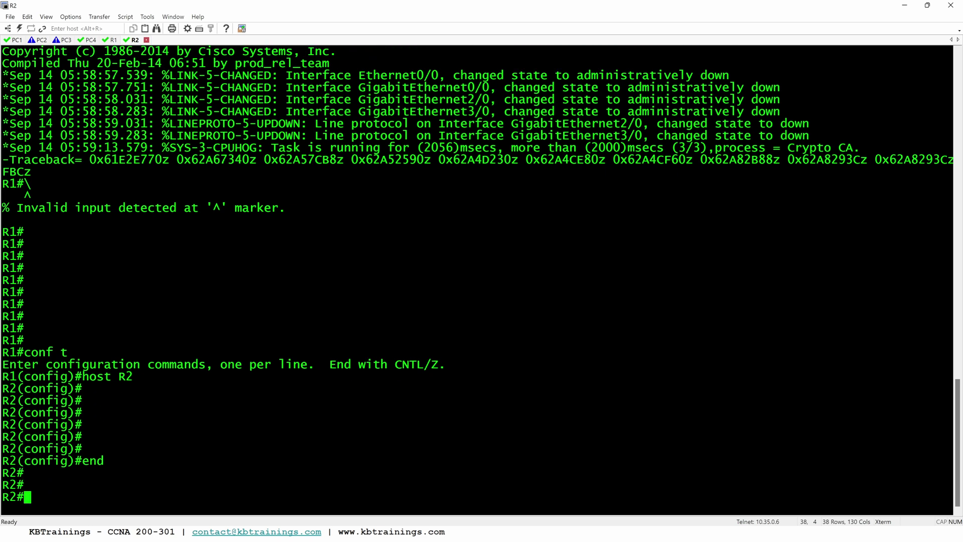
type("show ip i")
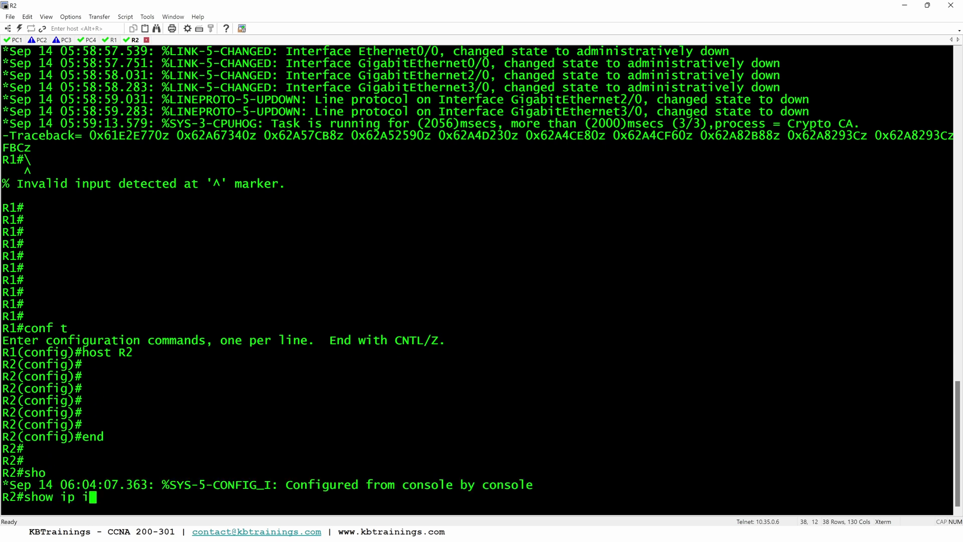
type("nt br")
key("Return")
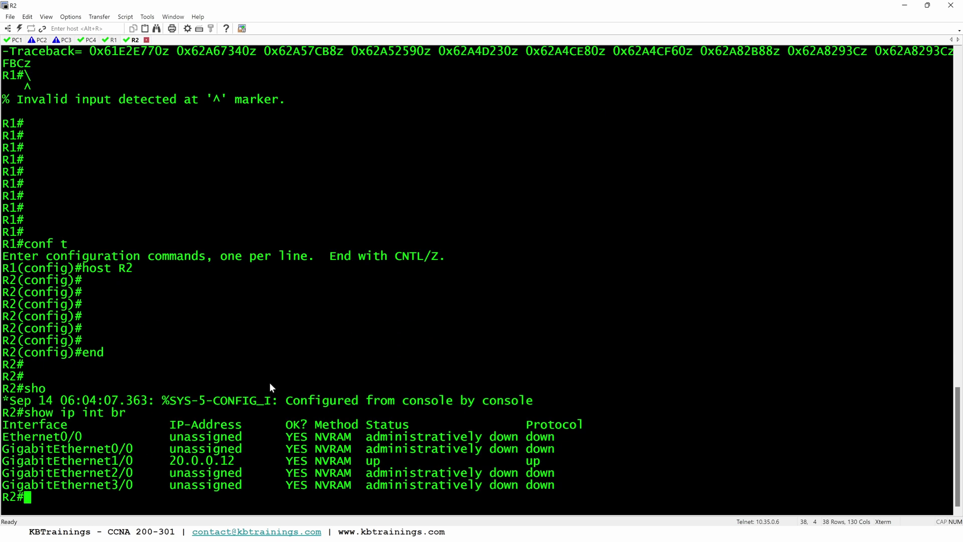
left_click(176, 464)
left_click_drag(111, 462, 131, 464)
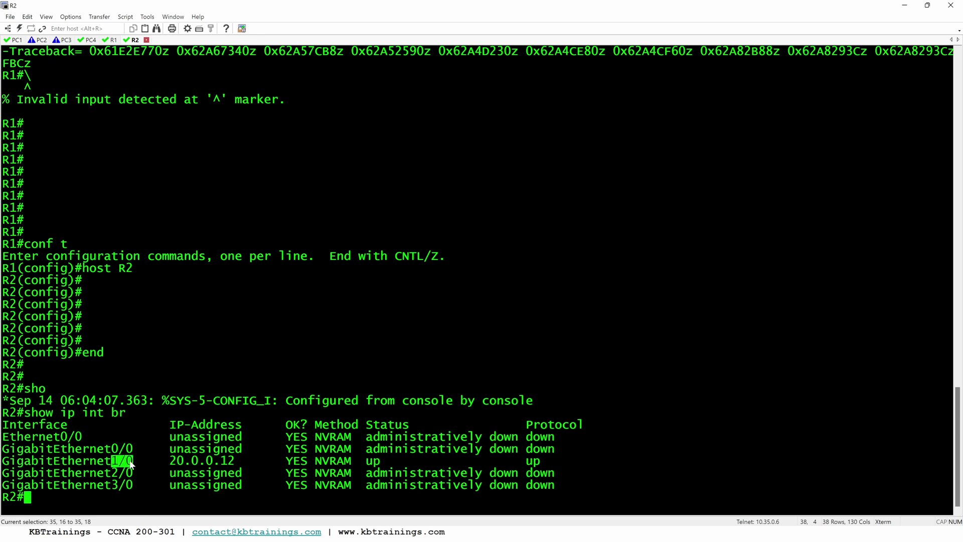
key("Return")
key("Return")
key("Return")
key("Return")
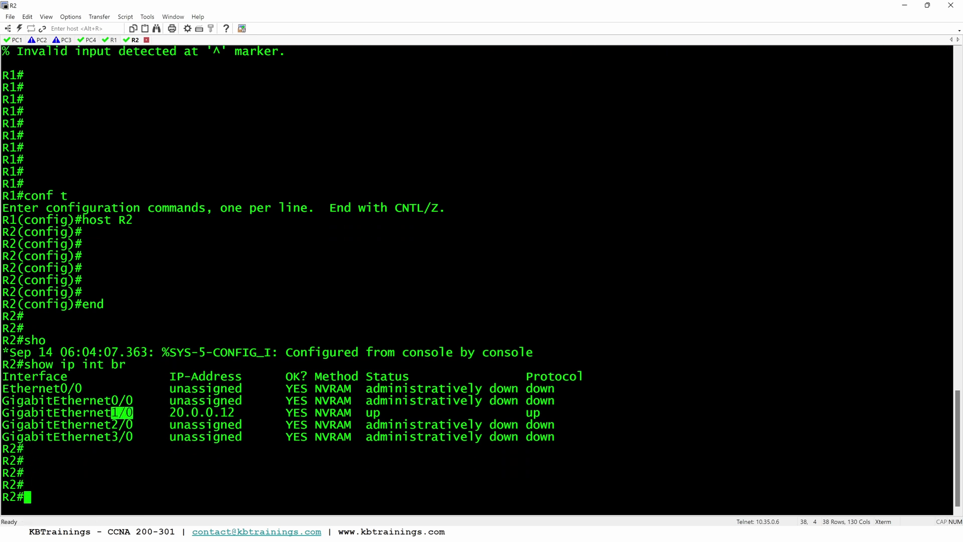
left_click(15, 40)
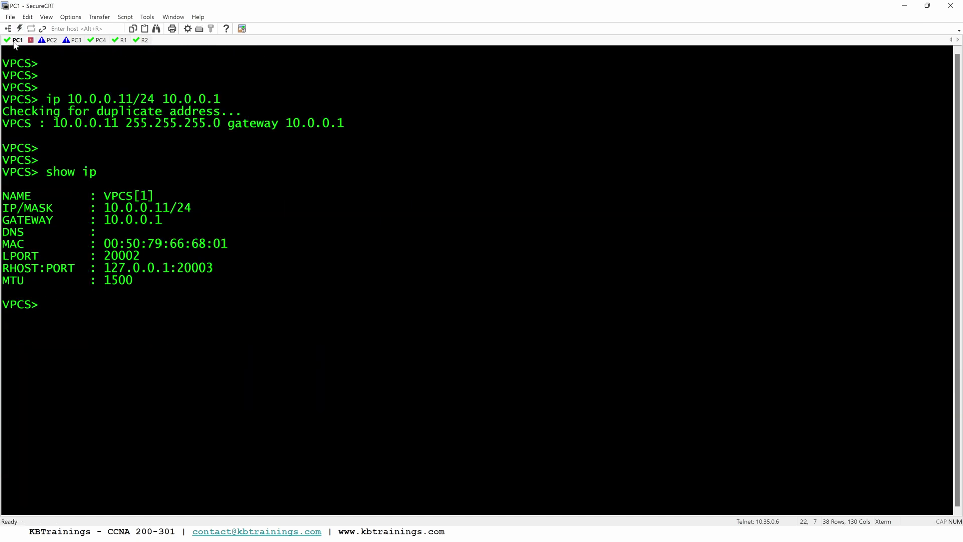
key("alt+Tab")
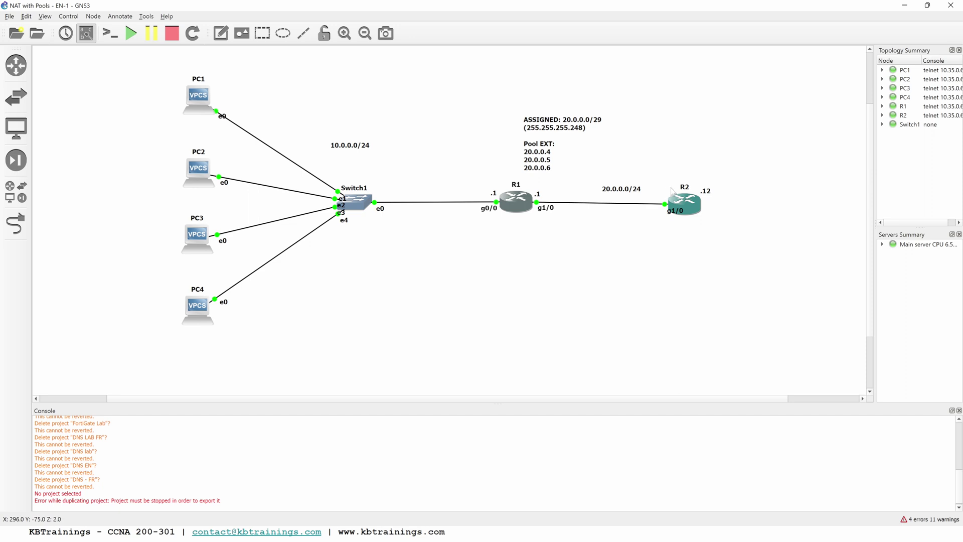
Start a Wireshark packet capture on the R1–R2 link
right_click(622, 205)
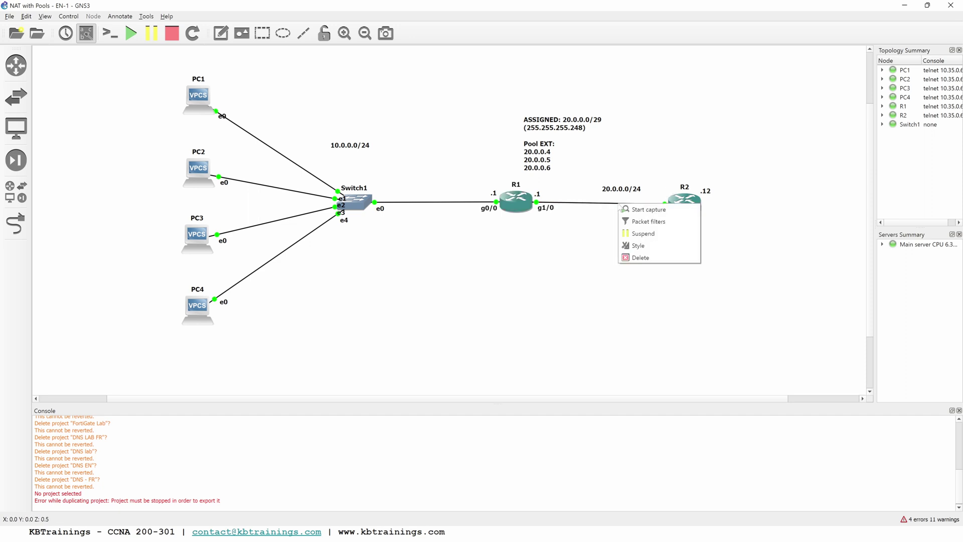
left_click(632, 214)
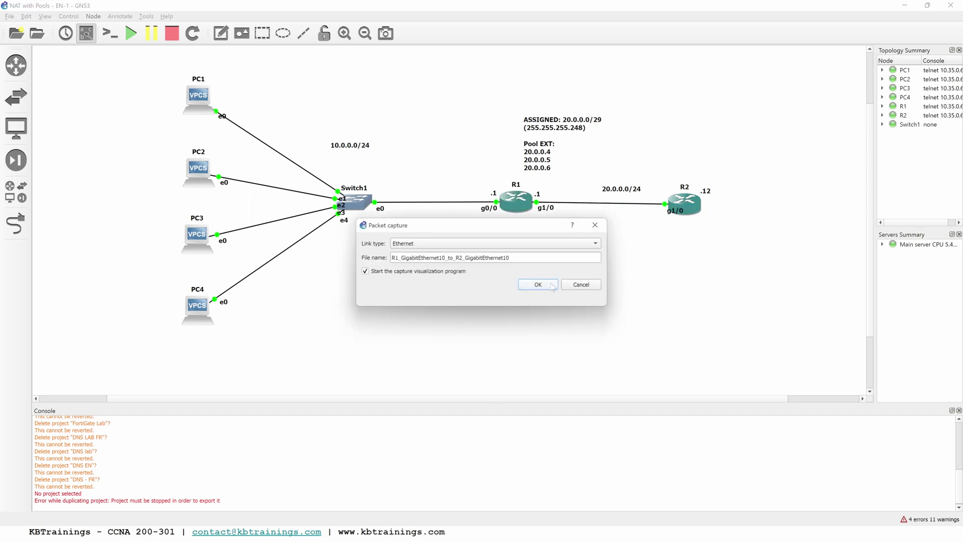
left_click(538, 284)
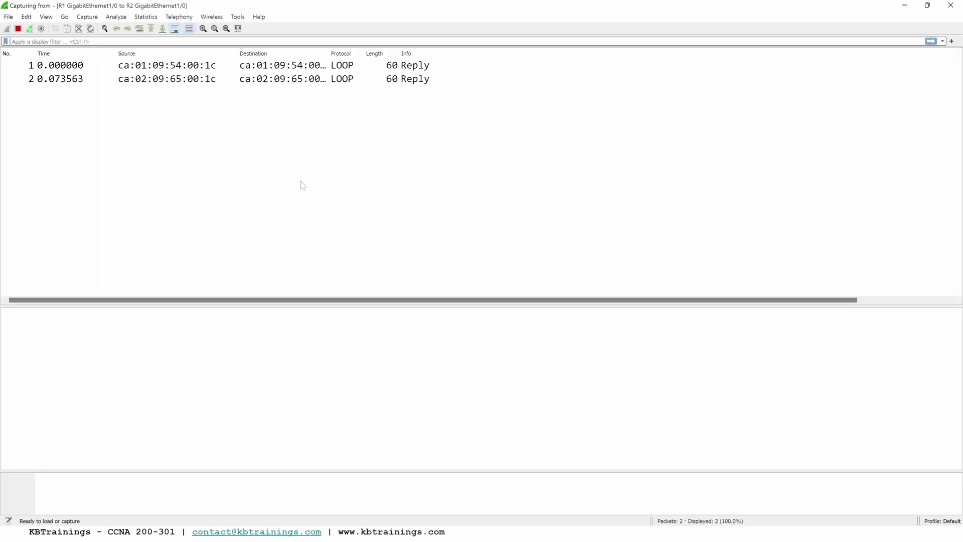
Filter out the Configuration Test Protocol (LOOP) packets with the !(loop) filter
left_click(163, 80)
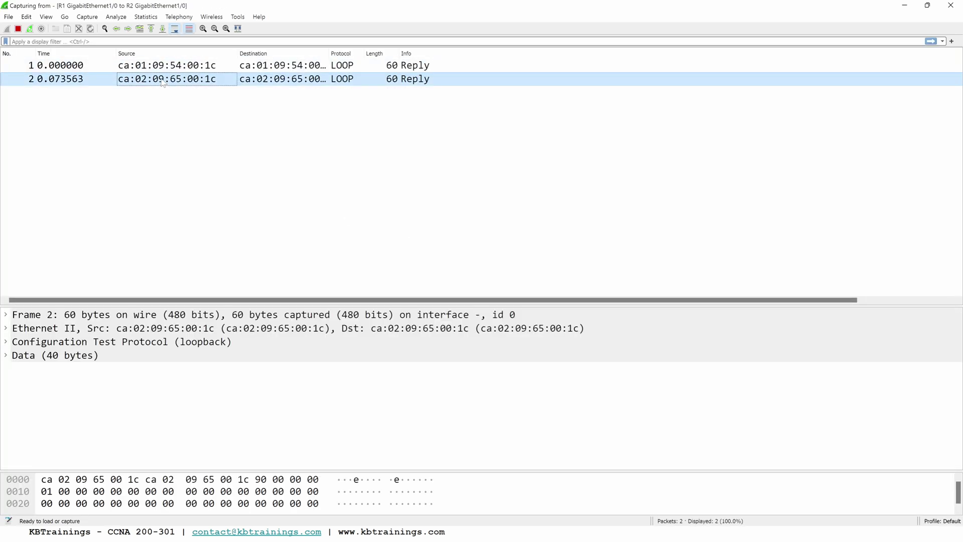
right_click(112, 344)
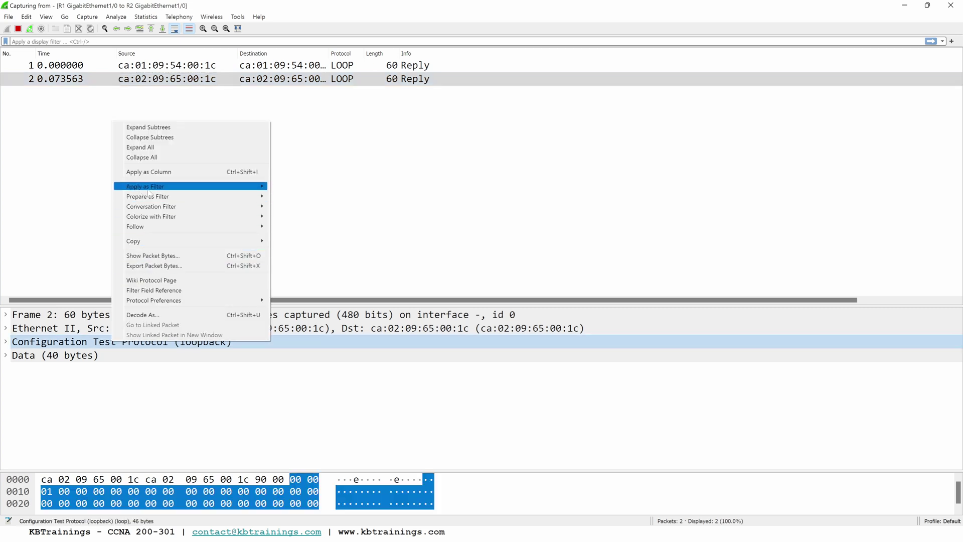
mouse_move(264, 197)
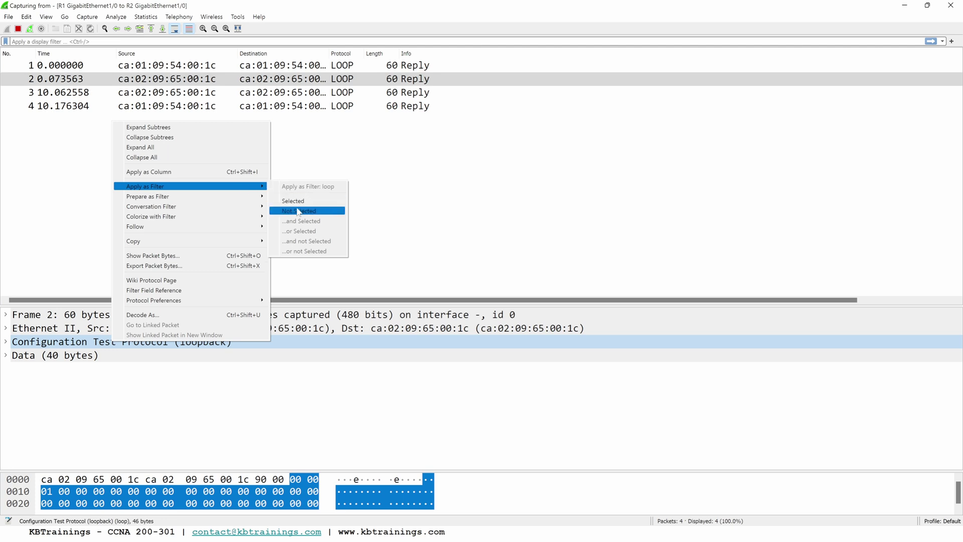
left_click(298, 210)
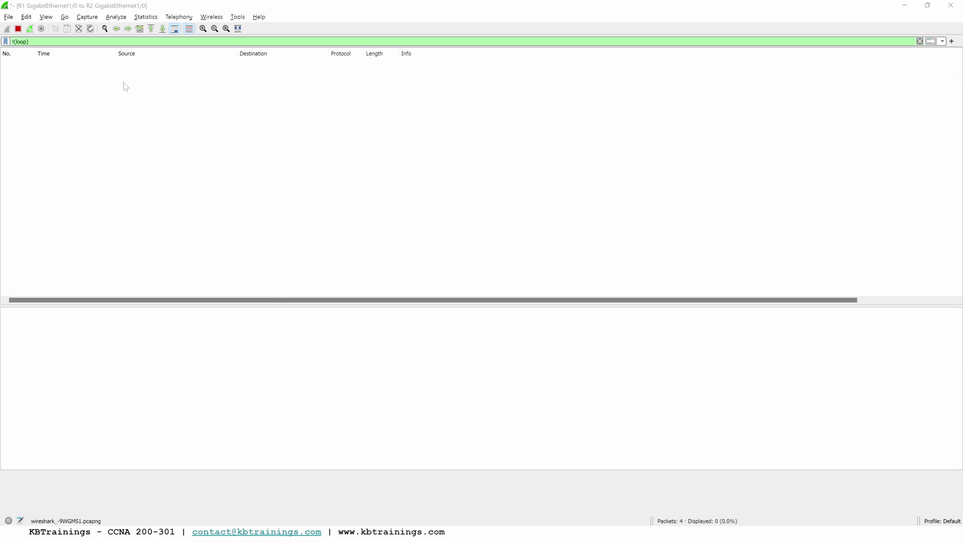
key("super+Tab")
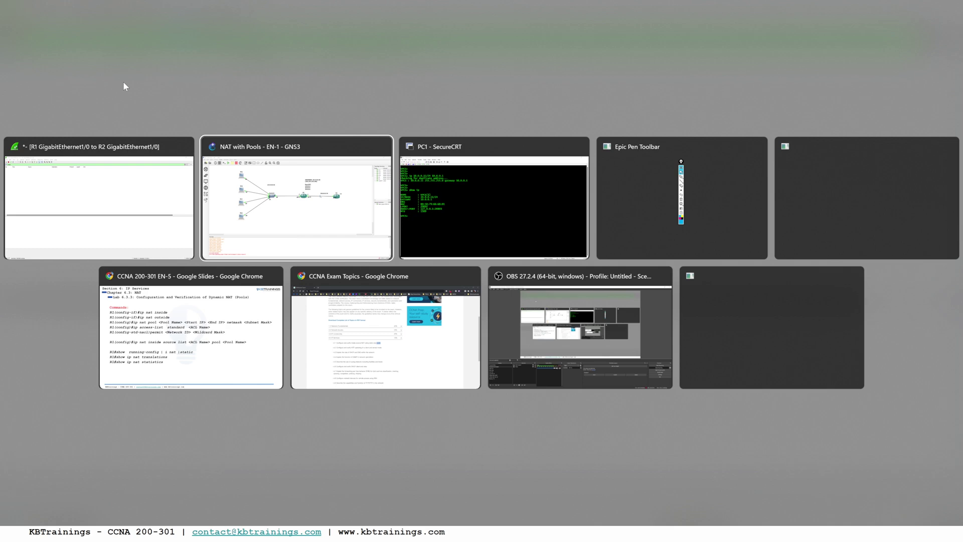
From PC1's console, ping R2 at 20.0.0.12 and watch the request time out
left_click(348, 222)
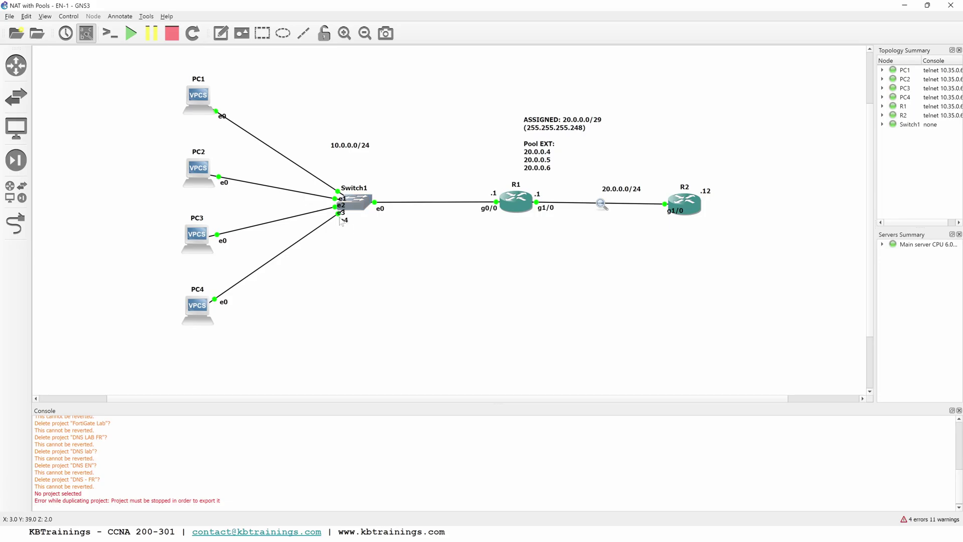
key("super+Tab")
left_click(539, 207)
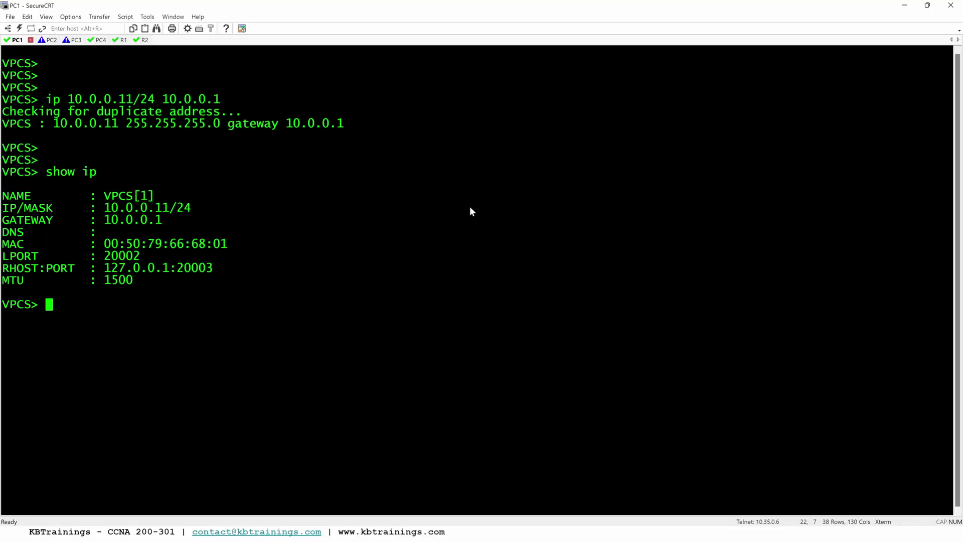
key("Return")
key("Return")
type("pi")
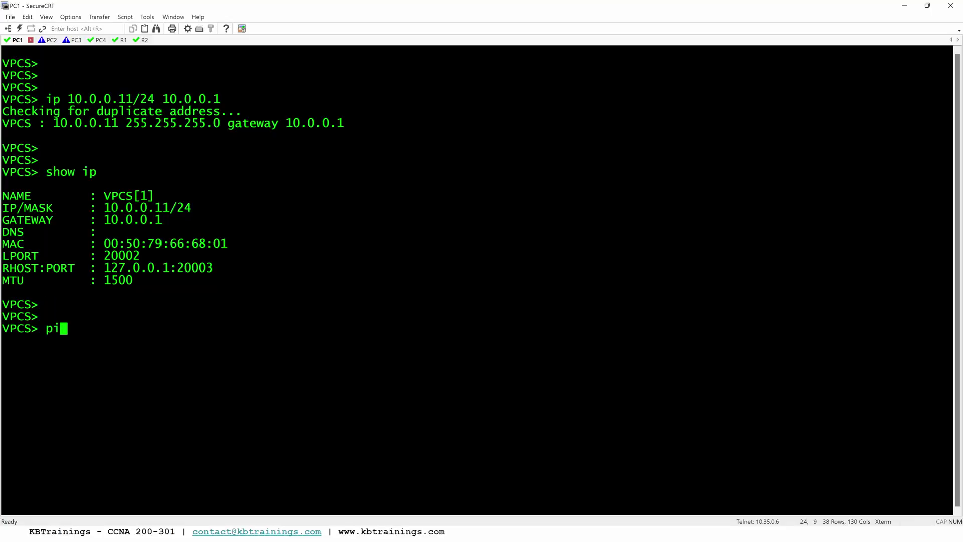
type("ng 20.0.0.12")
key("super+Tab")
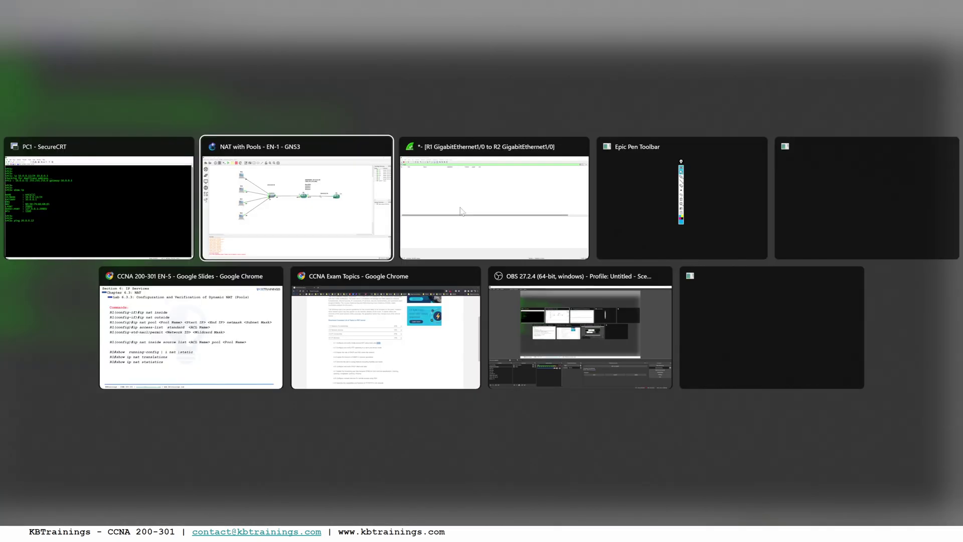
left_click(293, 144)
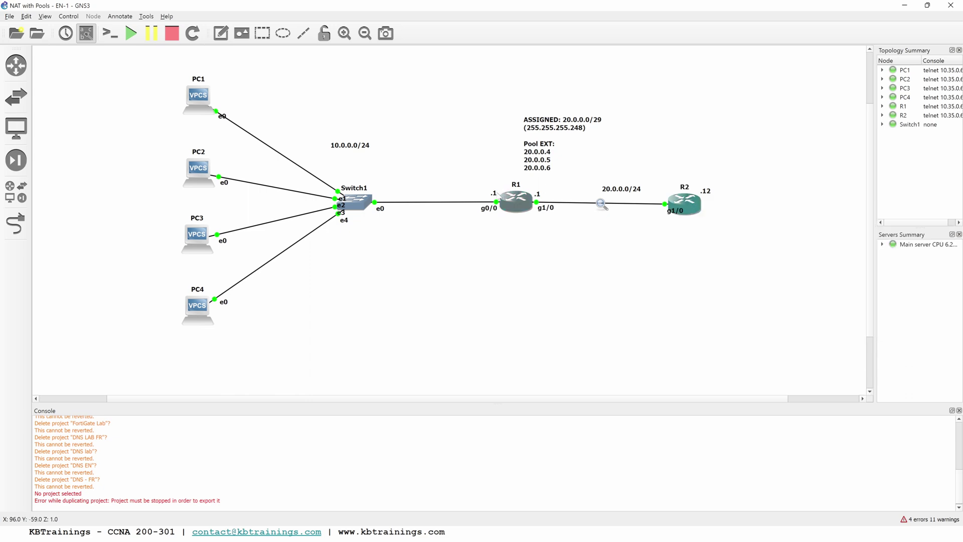
key("super+Tab")
left_click(299, 195)
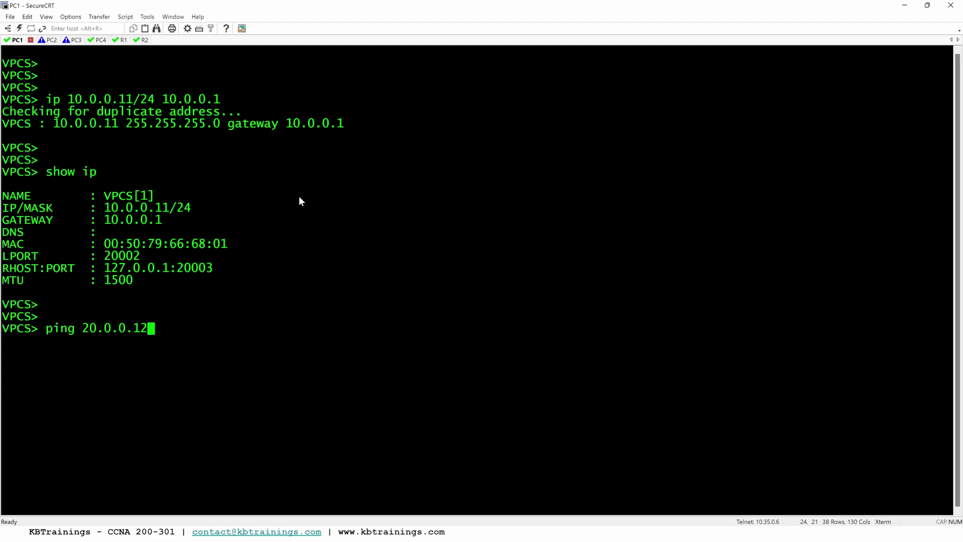
key("Return")
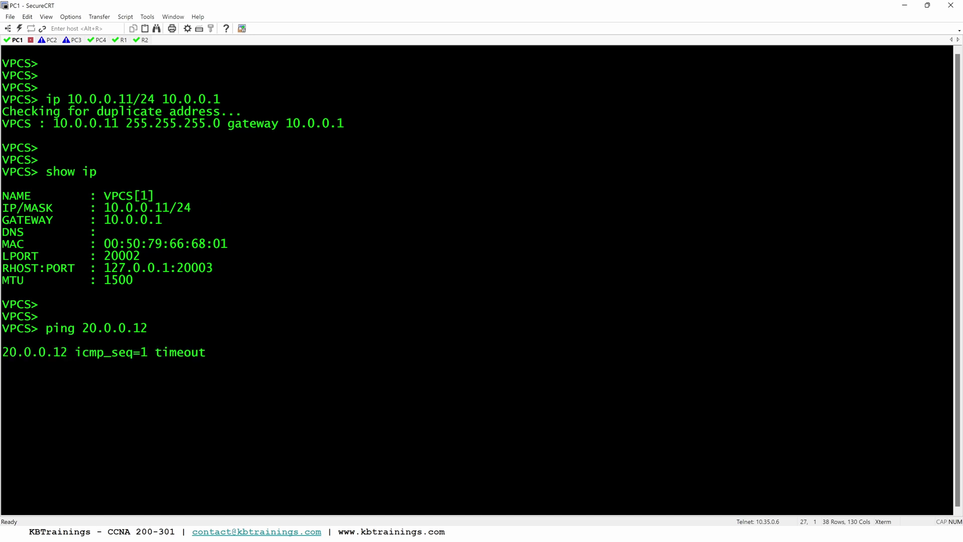
key("super+Tab")
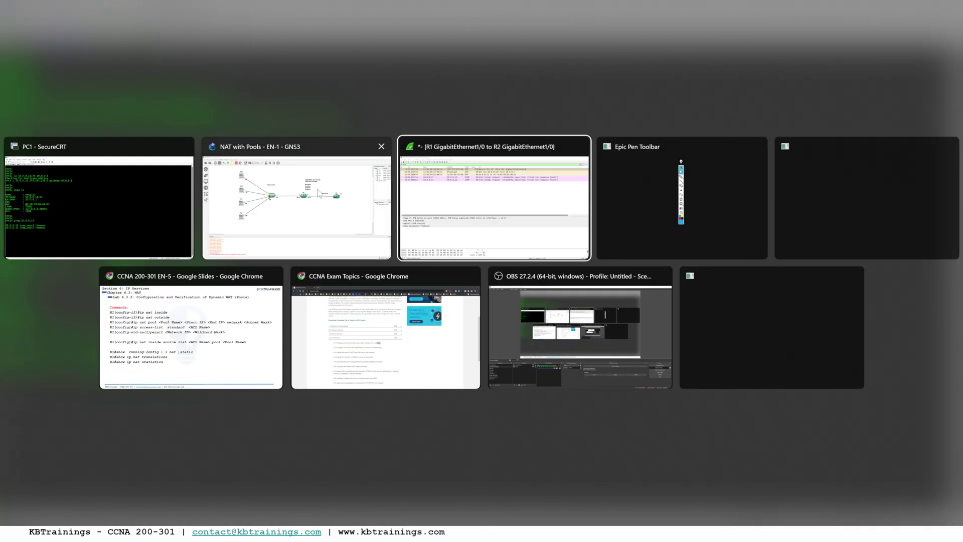
left_click(490, 198)
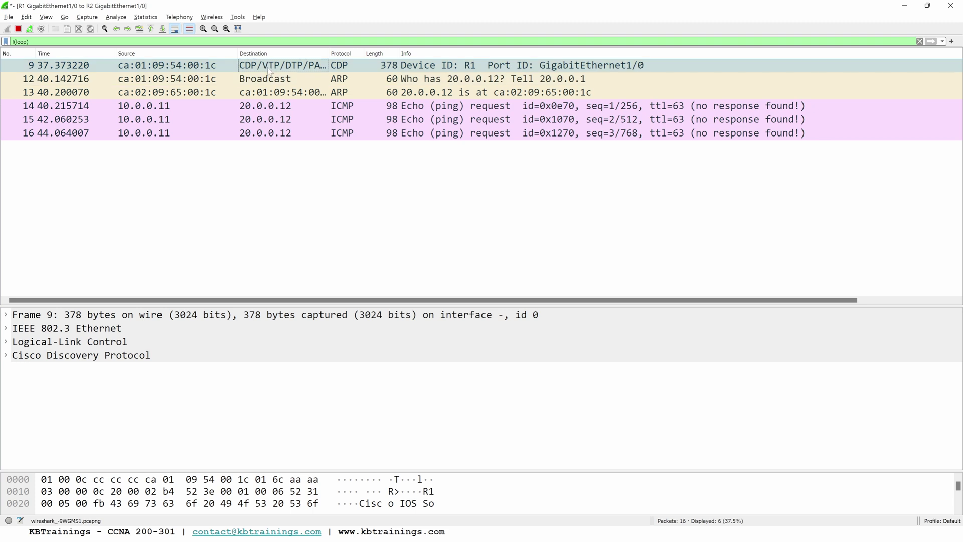
Hide the CDP packets and mark the unanswered ICMP echo requests
right_click(71, 359)
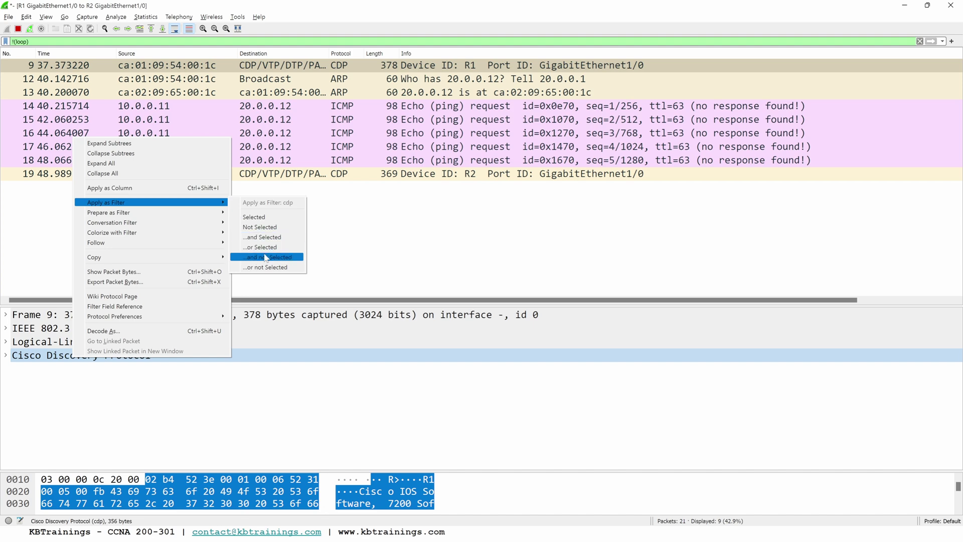
left_click(266, 258)
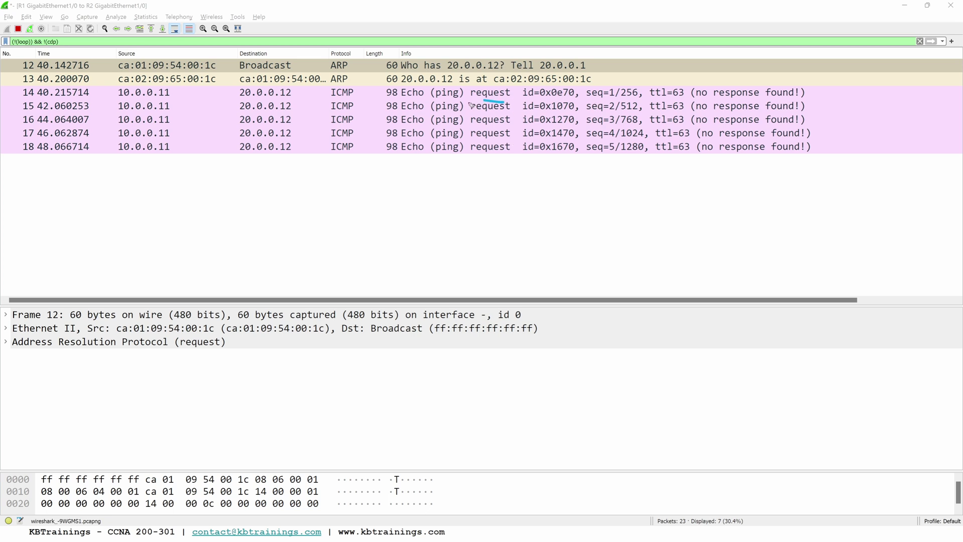
mouse_move(469, 102)
left_mouse_down()
mouse_move(512, 97)
mouse_move(509, 129)
left_mouse_up()
mouse_move(696, 106)
left_mouse_down()
mouse_move(801, 103)
mouse_move(732, 81)
mouse_move(711, 90)
left_mouse_up()
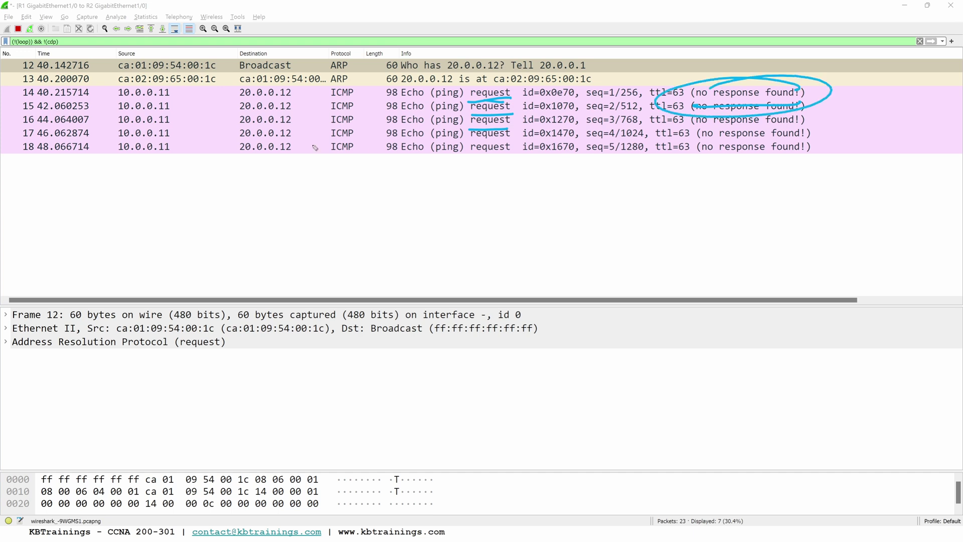
left_click_drag(80, 198, 133, 159)
left_click_drag(133, 160, 126, 182)
Circle and point out source 10.0.0.11 and destination 20.0.0.12 in the ping requests
mouse_move(188, 135)
left_mouse_down()
mouse_move(115, 163)
mouse_move(184, 129)
left_mouse_up()
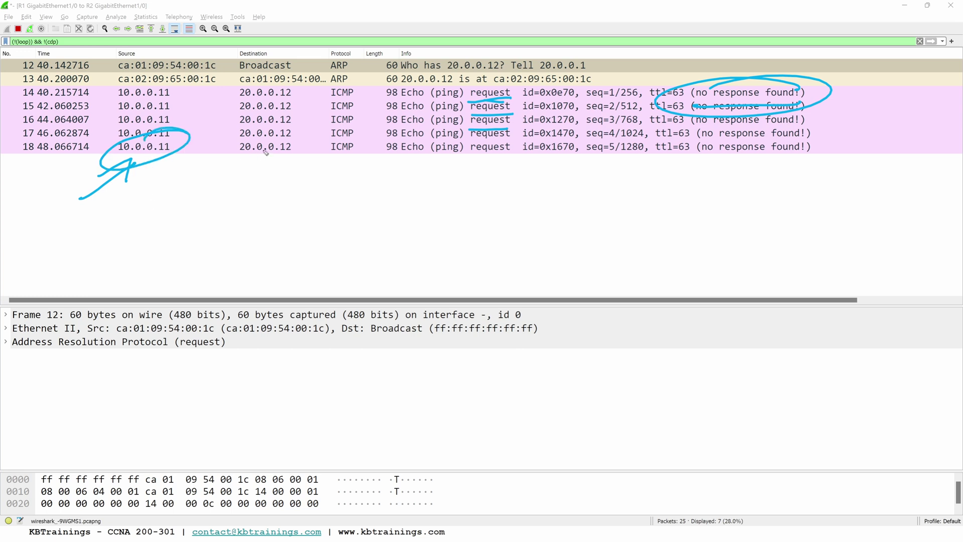
mouse_move(312, 140)
left_mouse_down()
mouse_move(247, 131)
mouse_move(251, 161)
mouse_move(276, 123)
left_mouse_up()
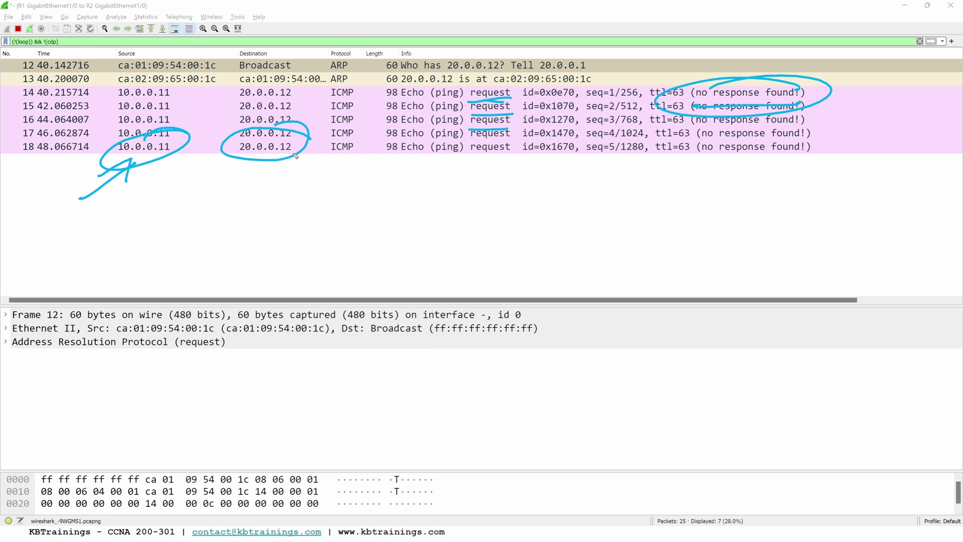
mouse_move(147, 157)
left_mouse_down()
mouse_move(149, 193)
mouse_move(159, 171)
left_mouse_up()
left_click_drag(68, 157, 111, 127)
mouse_move(263, 165)
left_mouse_down()
mouse_move(260, 199)
mouse_move(178, 210)
mouse_move(190, 221)
left_mouse_up()
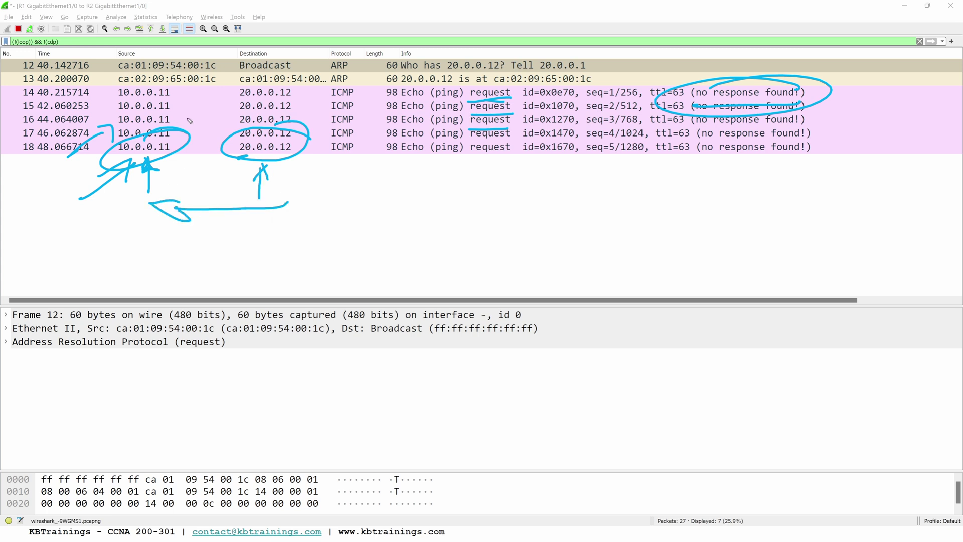
mouse_move(47, 128)
left_mouse_down()
mouse_move(116, 107)
mouse_move(103, 105)
mouse_move(112, 125)
left_mouse_up()
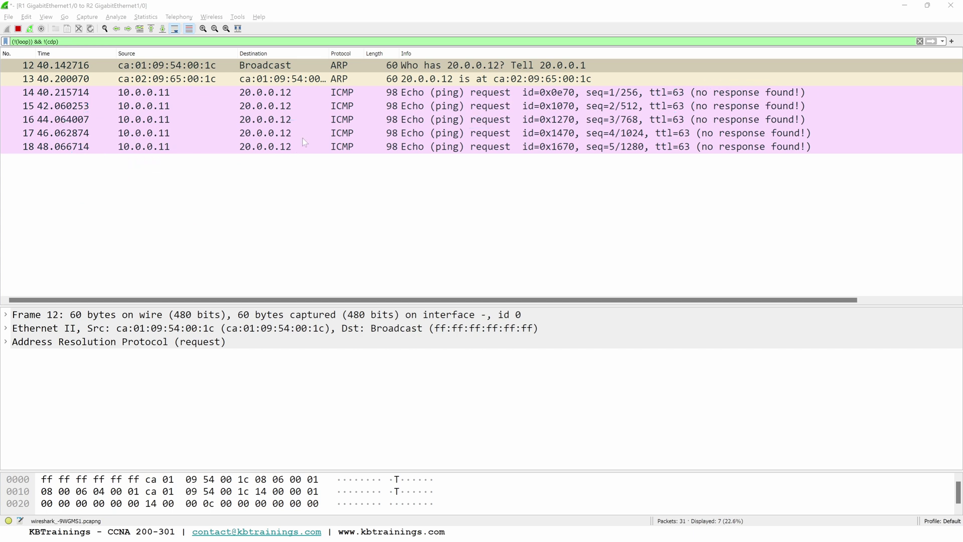
key("alt+Tab")
key("alt+Tab")
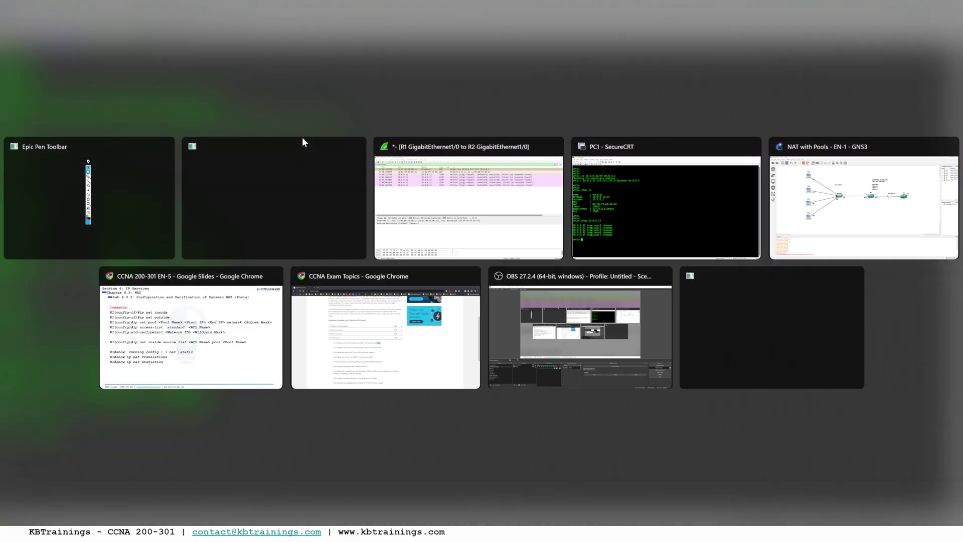
On R1, make GigabitEthernet0/0 the NAT inside interface
left_click(114, 40)
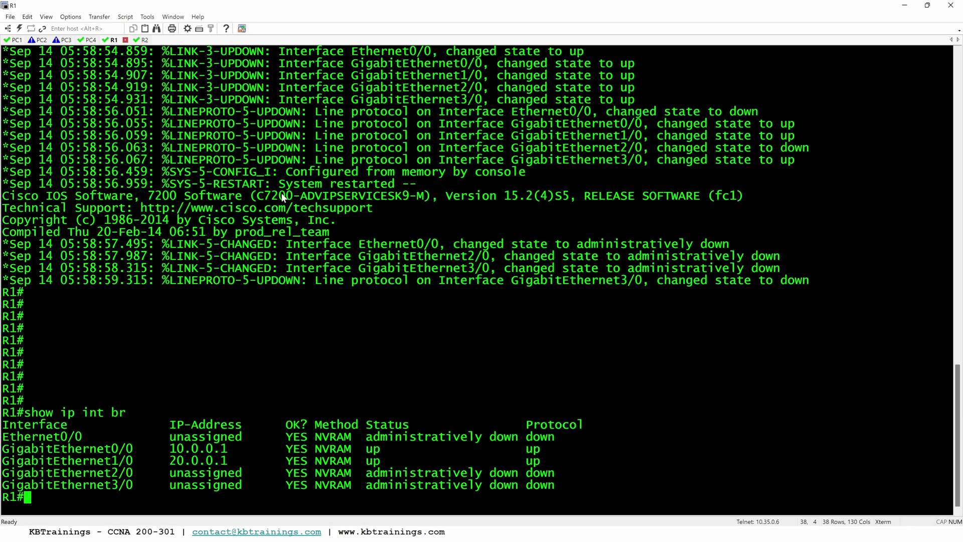
key("Return")
key("Return")
key("Return")
type("conf")
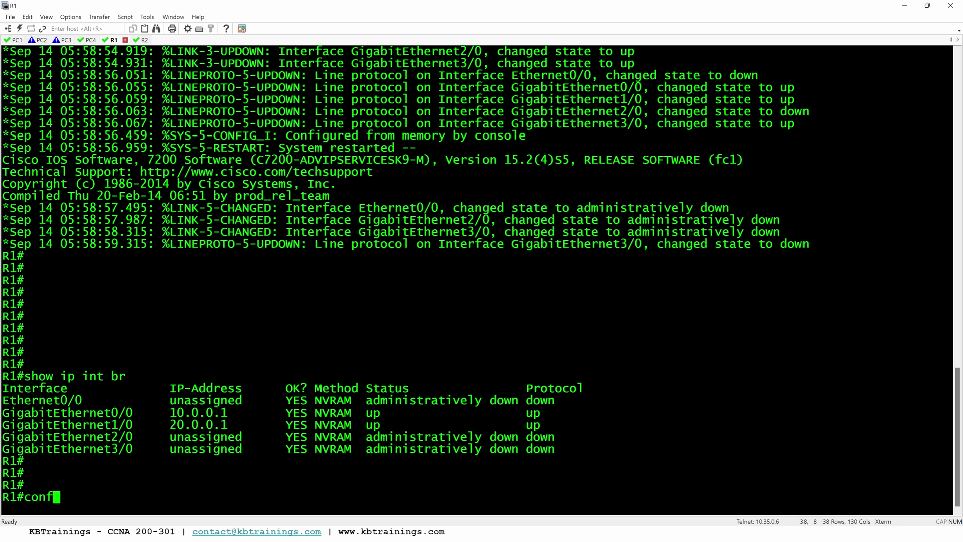
type(" t")
key("Return")
key("Return")
key("Return")
key("Return")
type("int gig ")
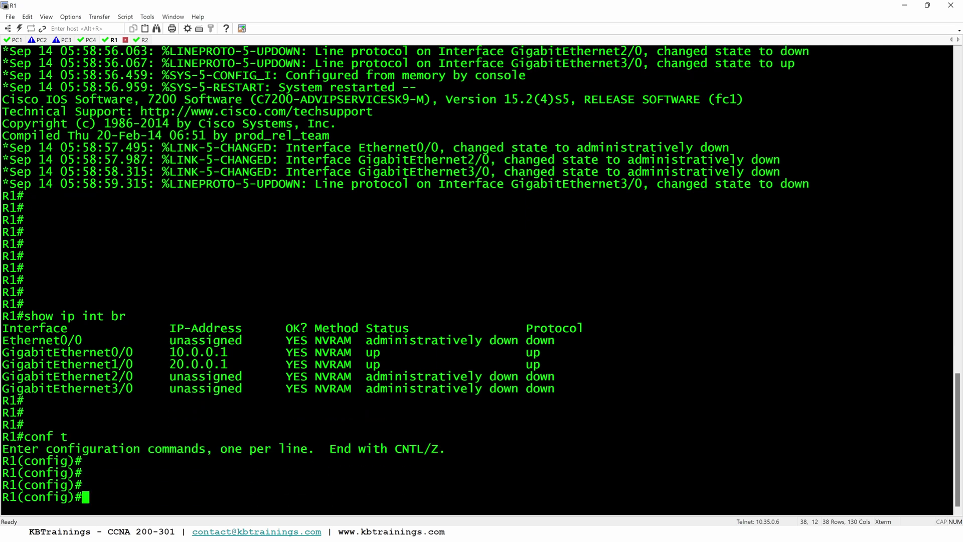
type("0/0")
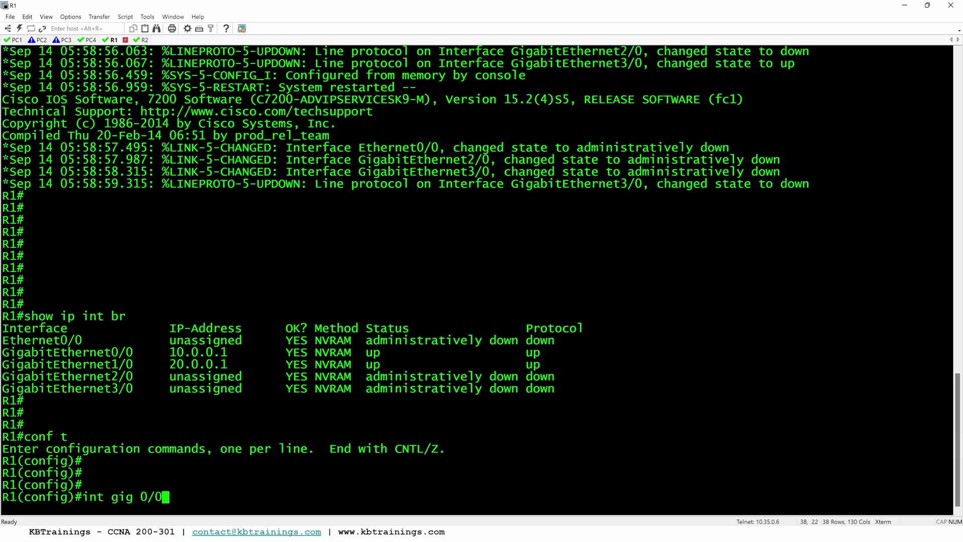
key("Return")
type("ip")
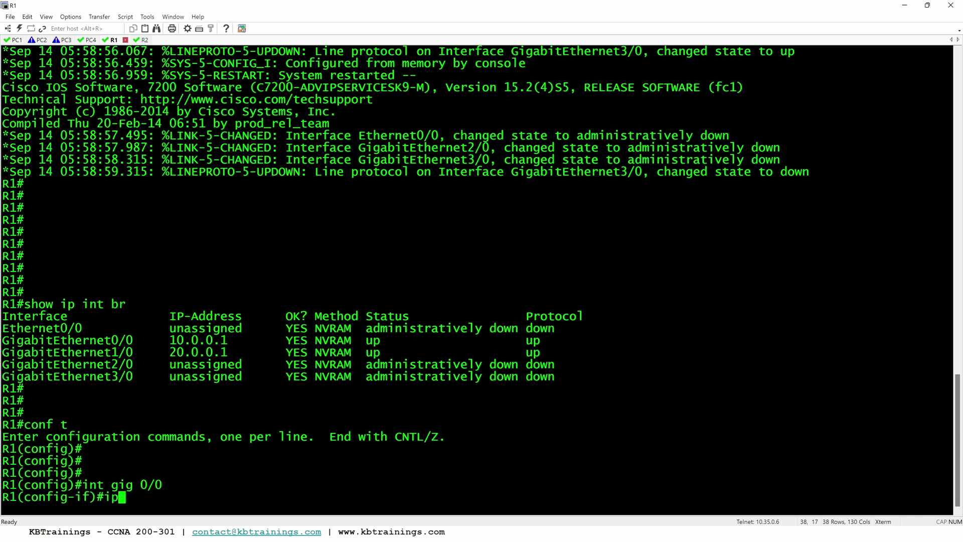
type(" nat inside")
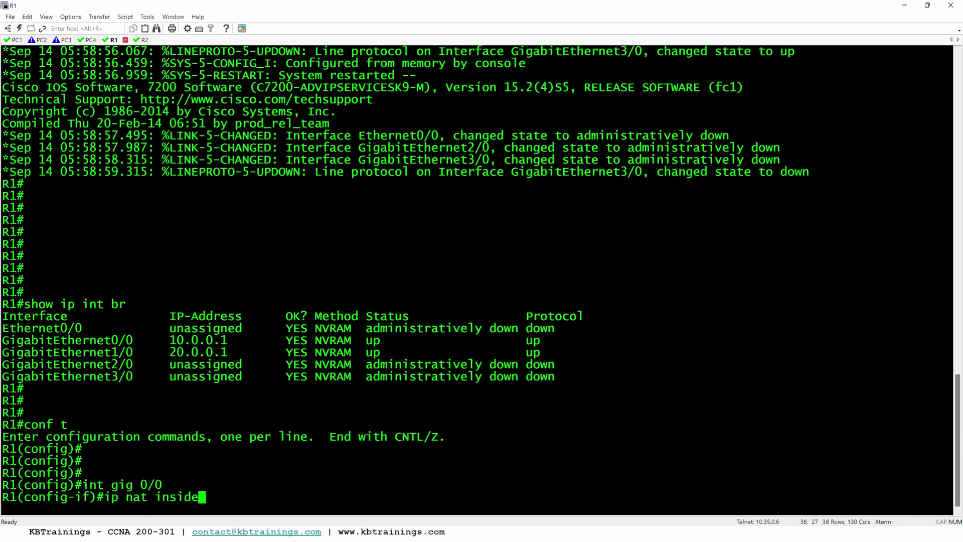
key("Return")
Make GigabitEthernet1/0 the NAT outside interface and begin the 'ip access-list standard NAT' command
type("int gig 1/0")
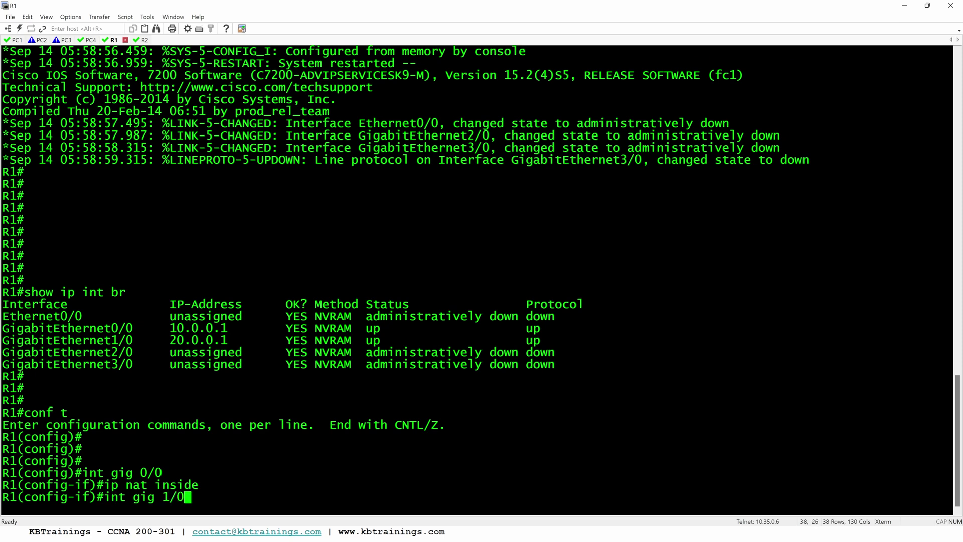
key("Return")
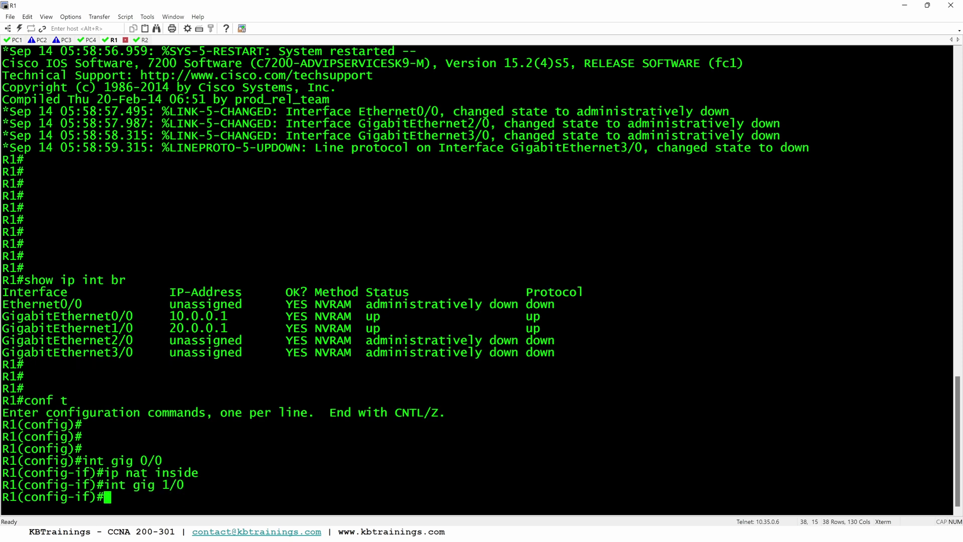
type("ip nat out")
key("Tab")
key("Return")
key("Return")
key("Return")
key("Return")
key("Return")
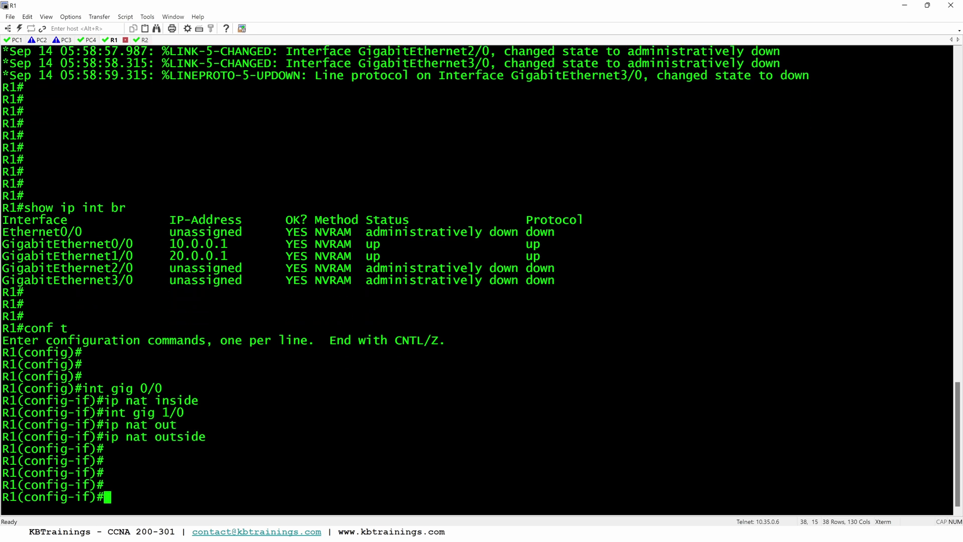
type("ip access-list standa")
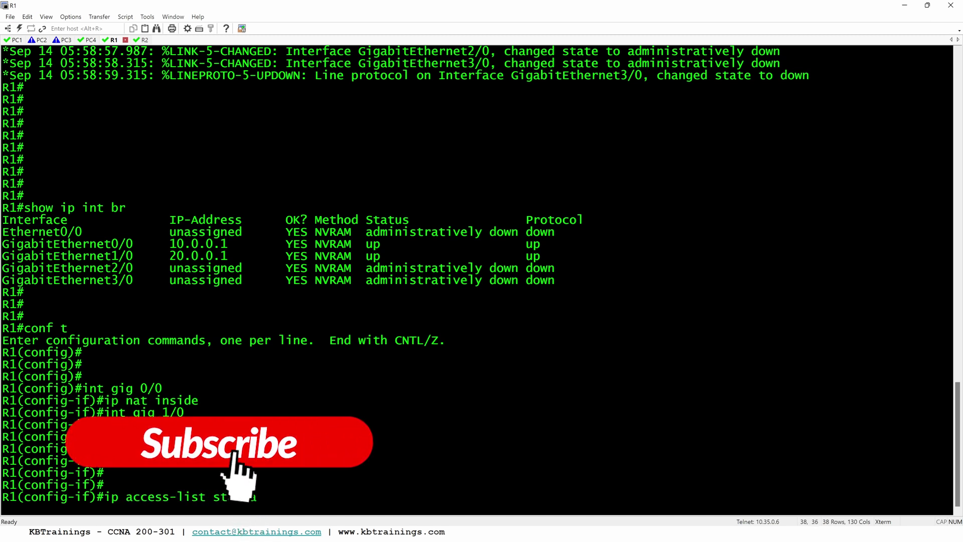
type("rd ")
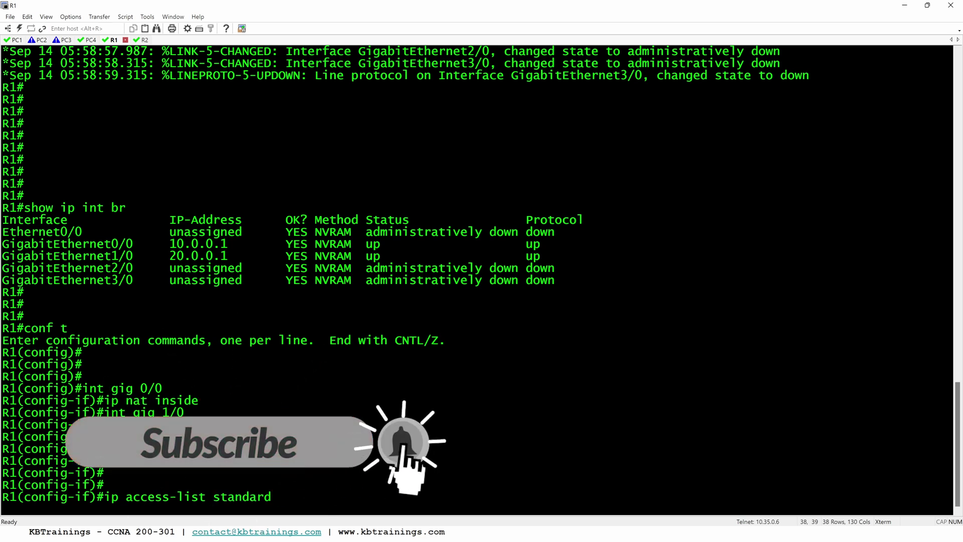
type("NAT")
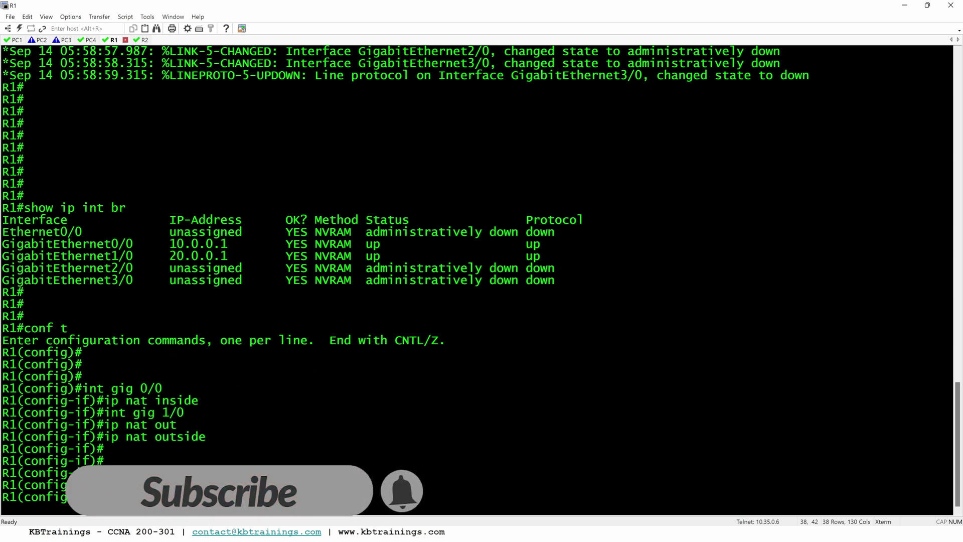
Create access list NAT permitting 10.0.0.0 0.0.0.255, marking the network and wildcard octets
key("Return")
type("permit ")
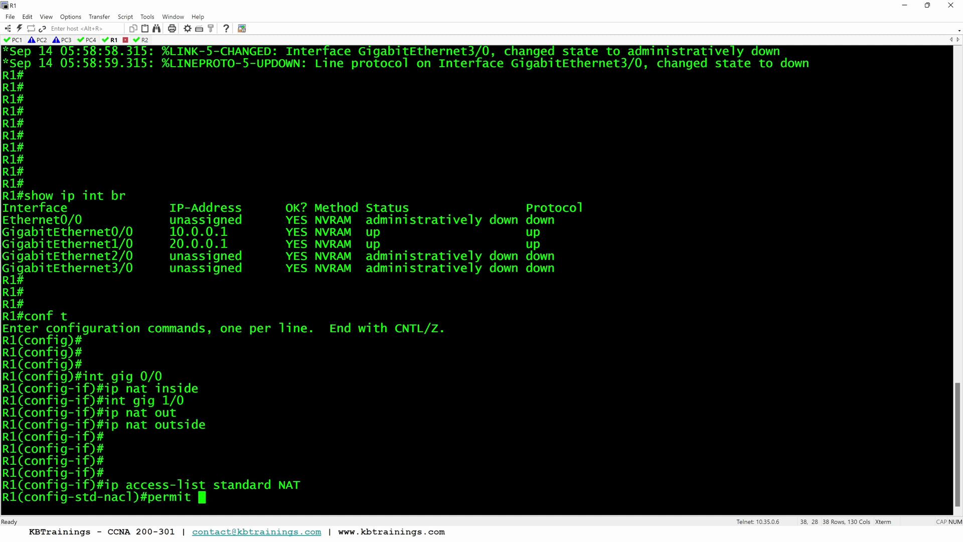
type("10.0.0.0 0.0.0")
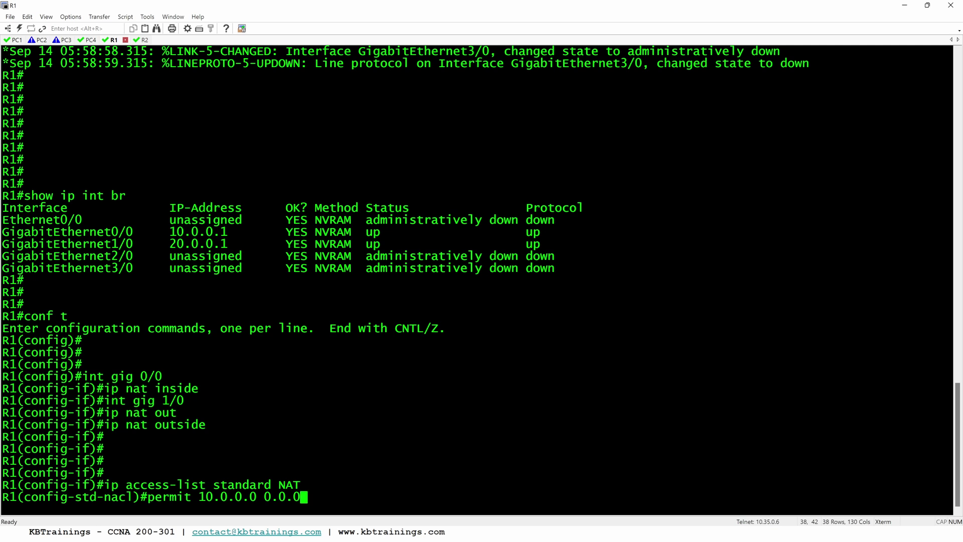
type(".255")
mouse_move(204, 509)
left_mouse_down()
mouse_move(249, 509)
mouse_move(228, 513)
left_mouse_up()
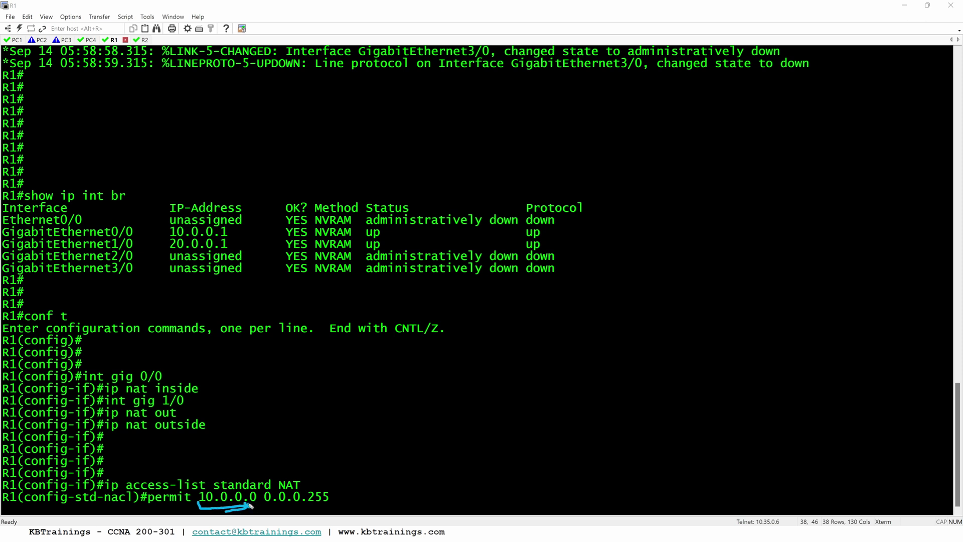
left_click_drag(251, 506, 259, 504)
left_click(270, 507)
left_click(281, 505)
left_click(288, 504)
left_click(297, 505)
left_click_drag(311, 508, 335, 501)
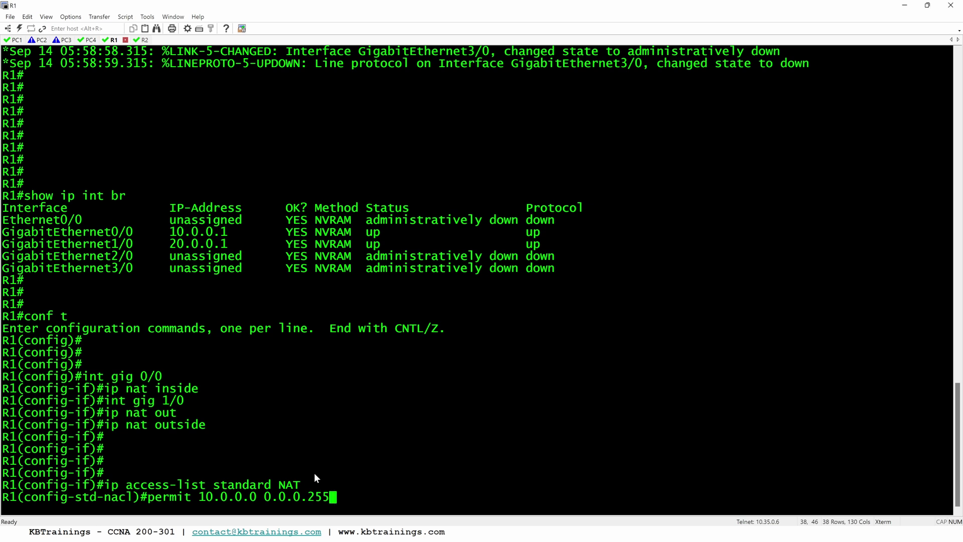
key("Return")
key("Return")
key("Return")
key("Return")
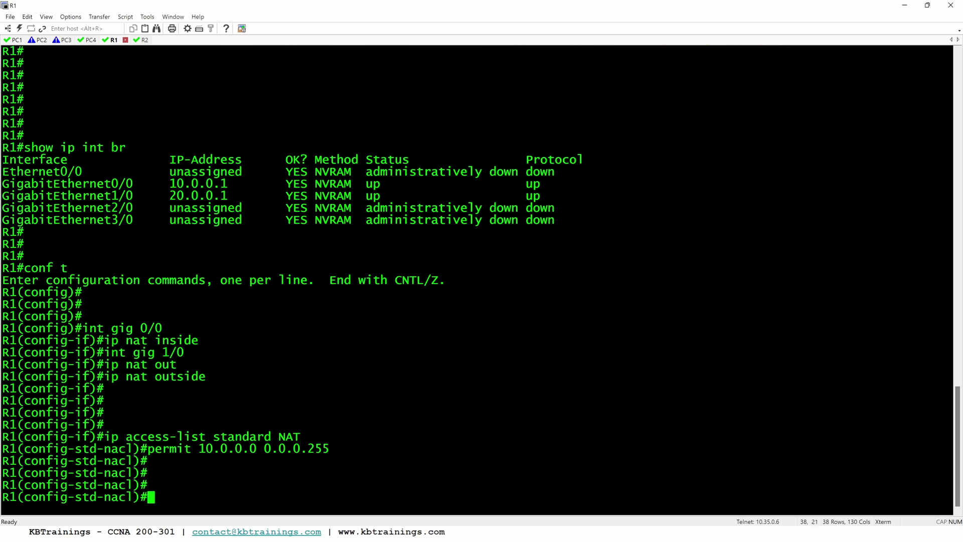
Enter 'ip nat pool EXT 20.0.0.4 20.0.0.6 netmask 255.255.255.0' on R1, correcting the netmask typo
type("ip nat pool ")
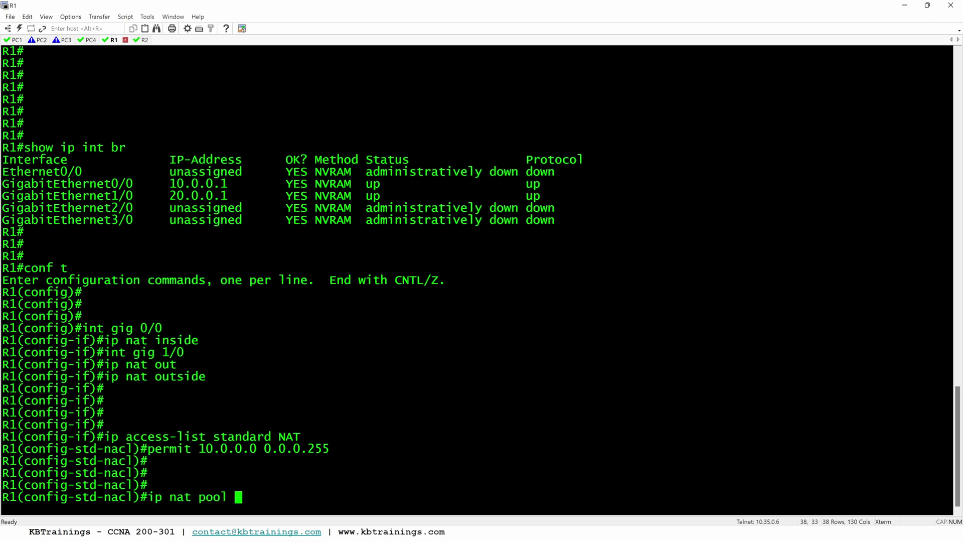
type("EXT 20.0.0.")
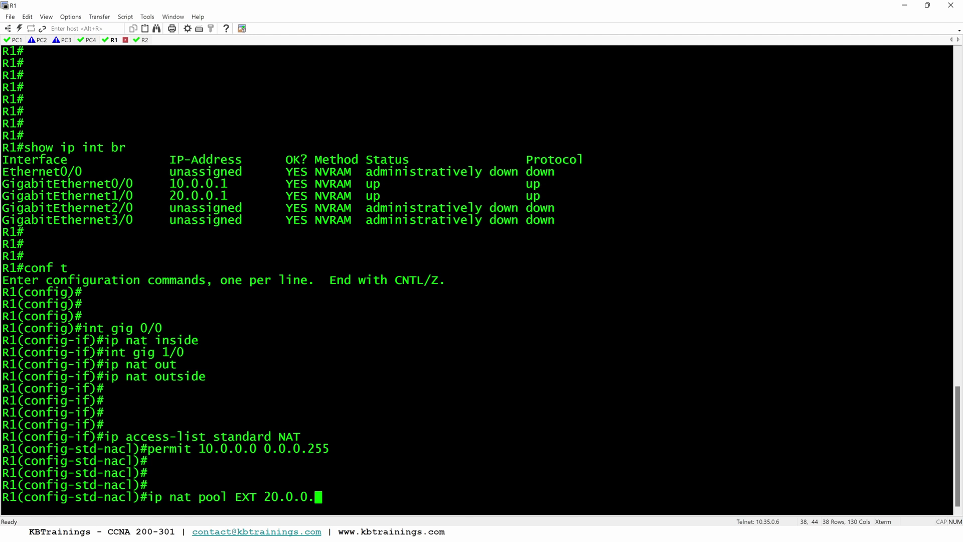
type("4 20.0.0.")
type("6 ")
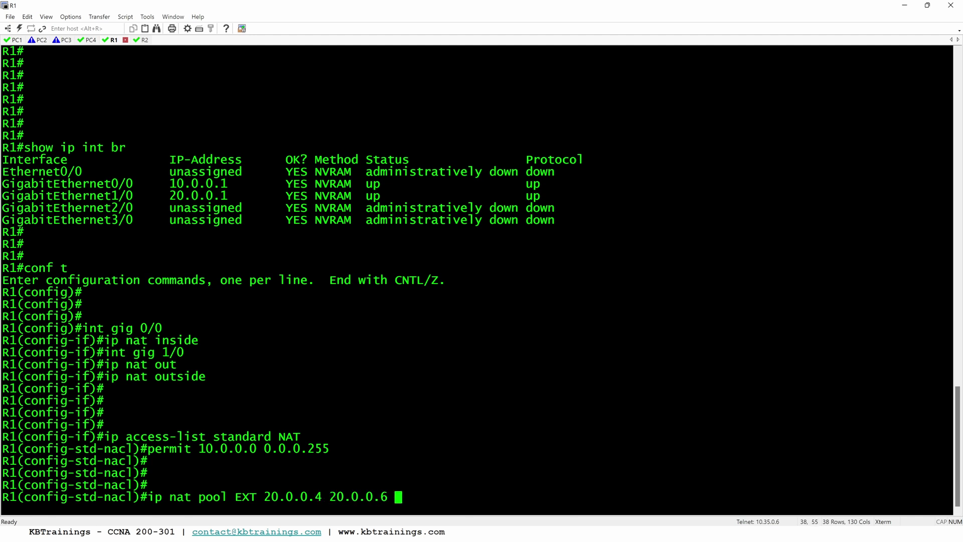
type("netmask 255.")
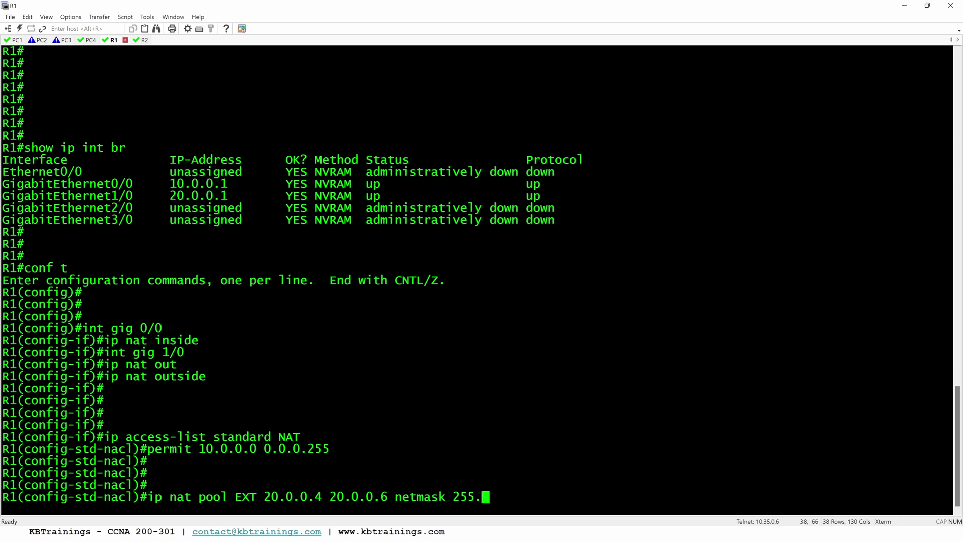
type("255.255.0")
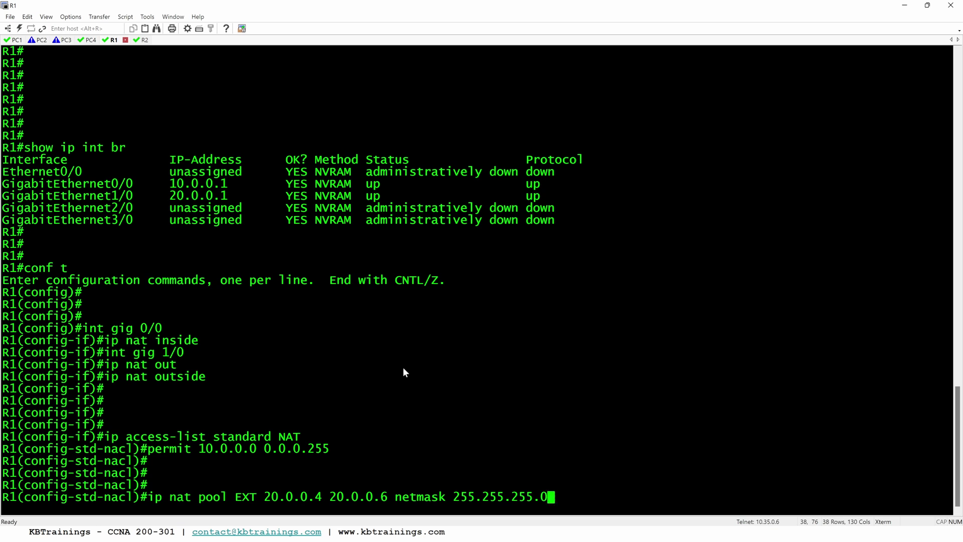
key("BackSpace")
type("248")
key("BackSpace")
key("BackSpace")
key("BackSpace")
type("0")
key("Return")
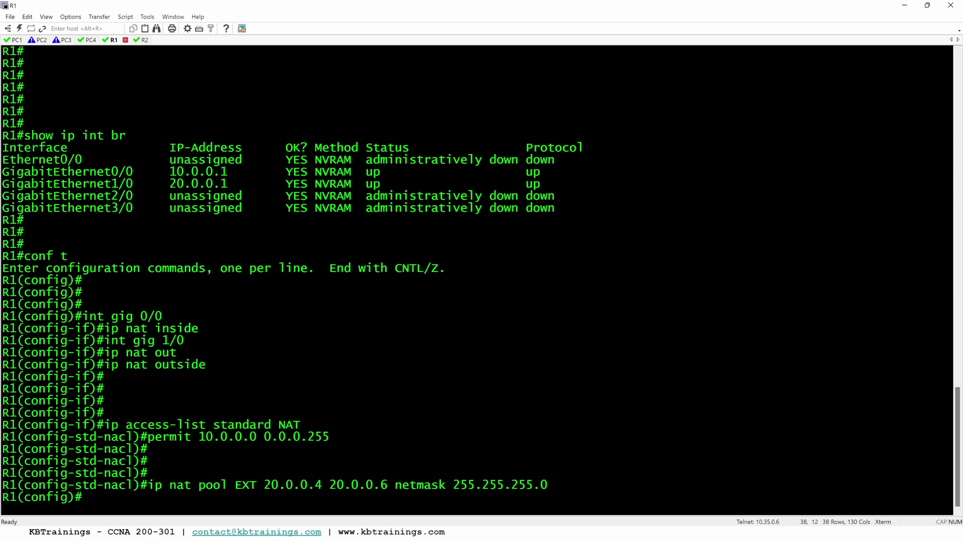
key("Return")
key("Return")
key("Return")
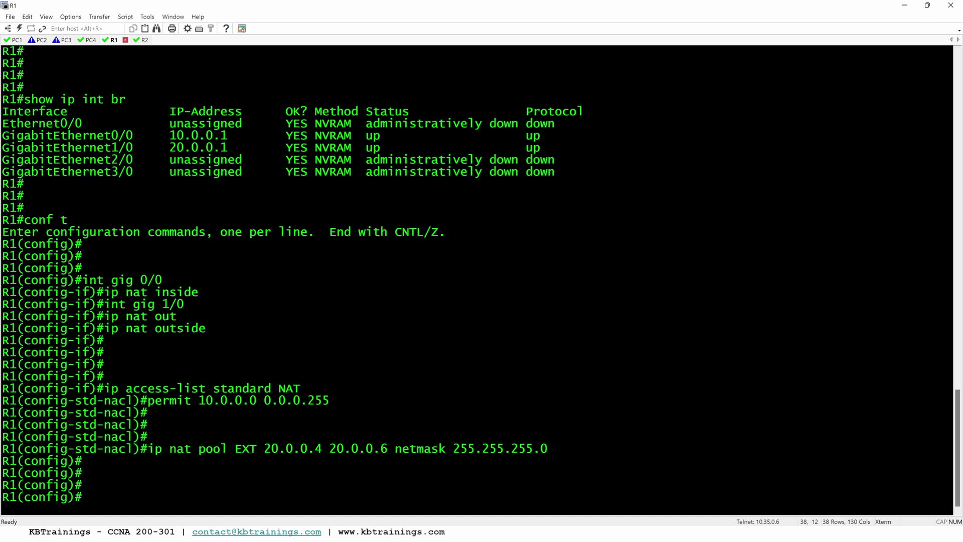
Add the rule 'ip nat inside source list NAT pool EXT' on R1
type("ip nm")
key("Caps_Lock")
key("BackSpace")
type("at inside ")
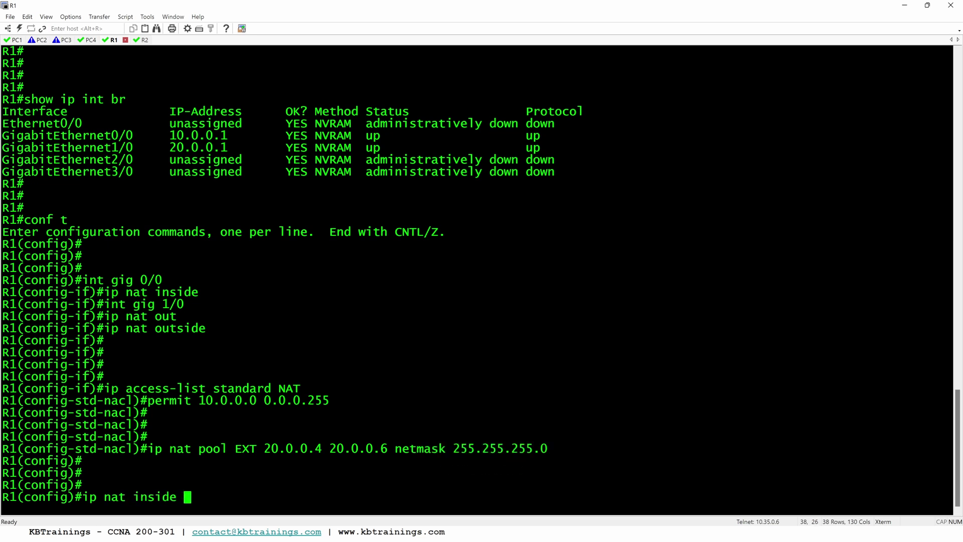
type("sour")
key("Tab")
type("li")
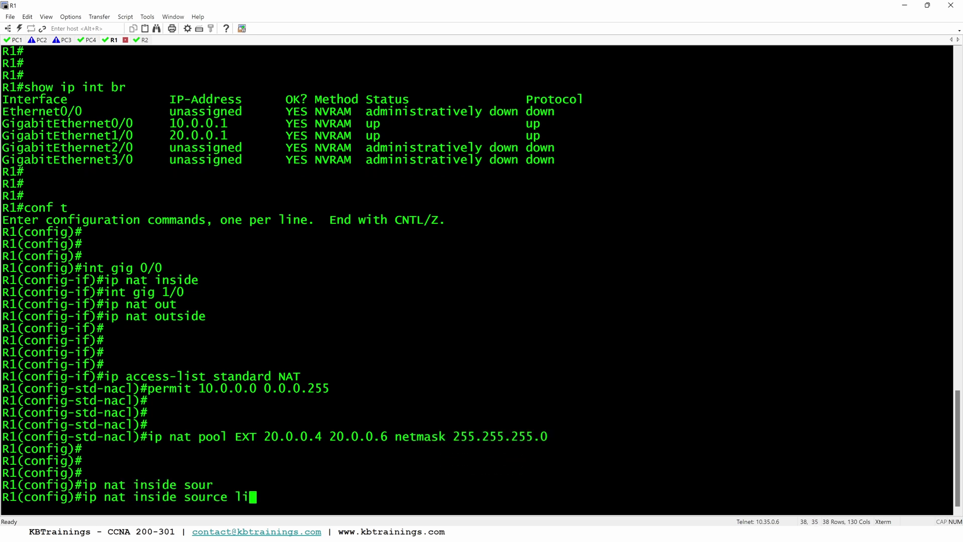
key("Tab")
type("NAT")
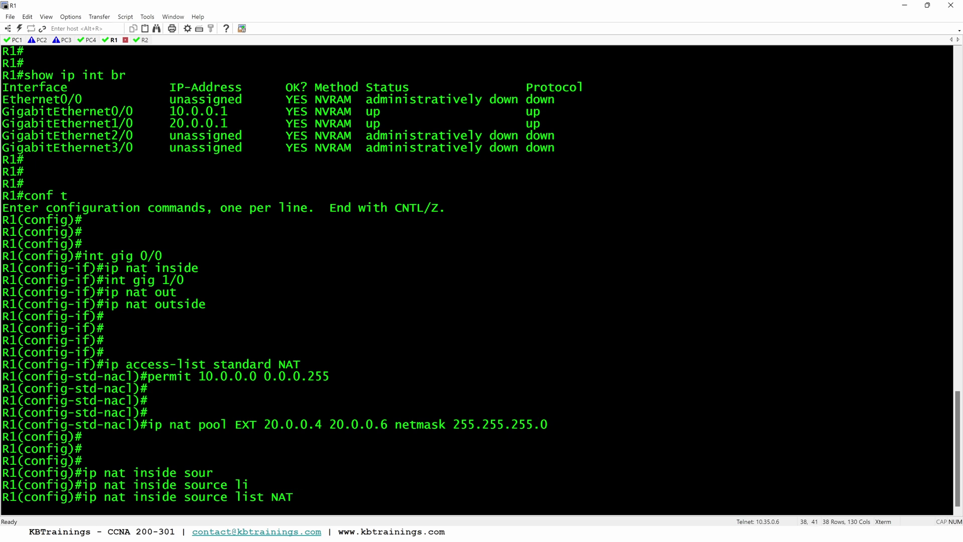
type(" po")
key("Tab")
type("EXT")
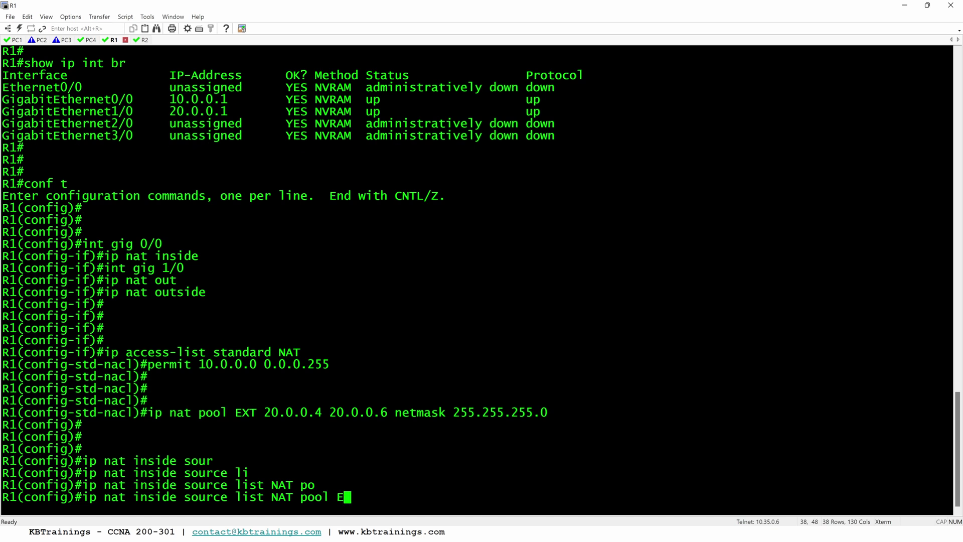
key("Return")
key("Return")
key("Return")
key("Return")
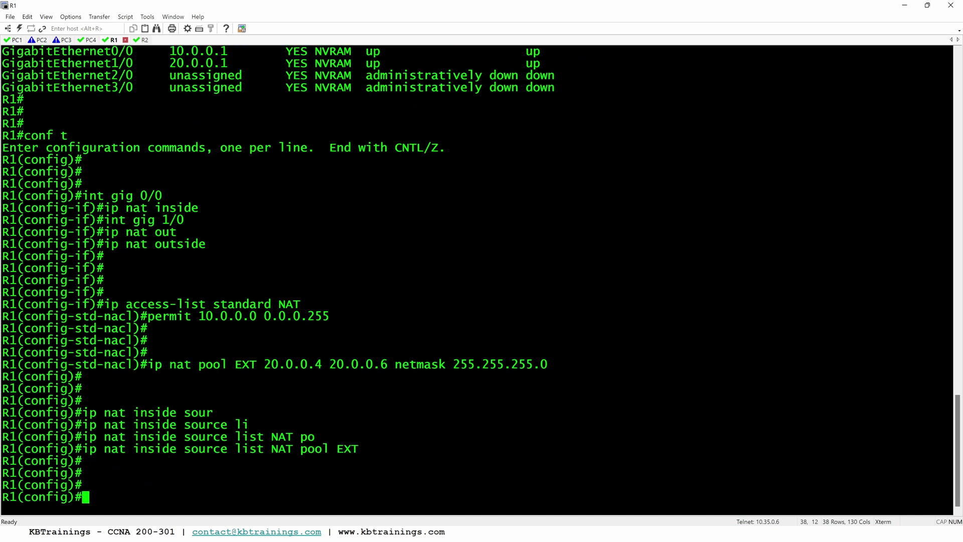
Exit configuration mode and check the NAT lines with 'show running-config | i nat'
type("end")
key("Return")
key("Return")
key("Return")
key("Return")
key("Return")
key("Return")
key("Return")
key("Return")
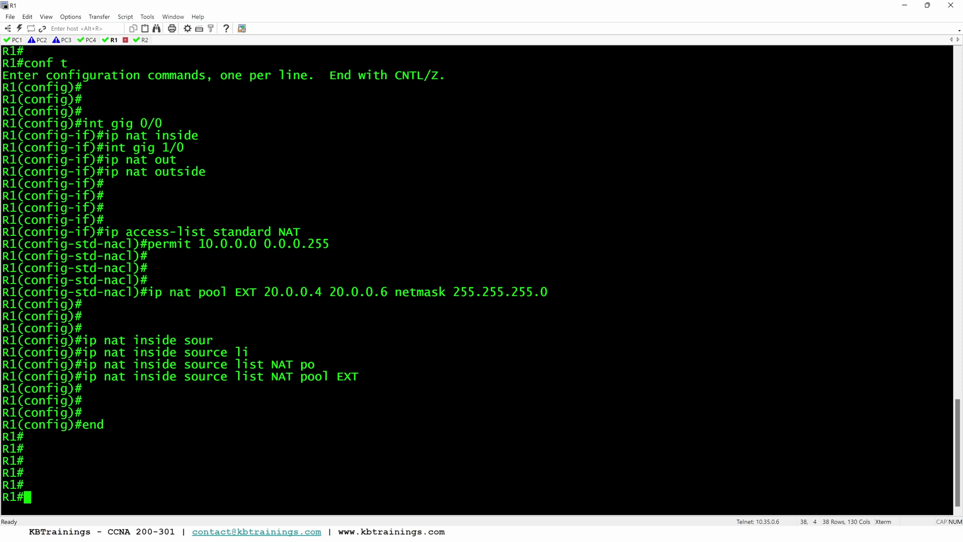
type("show")
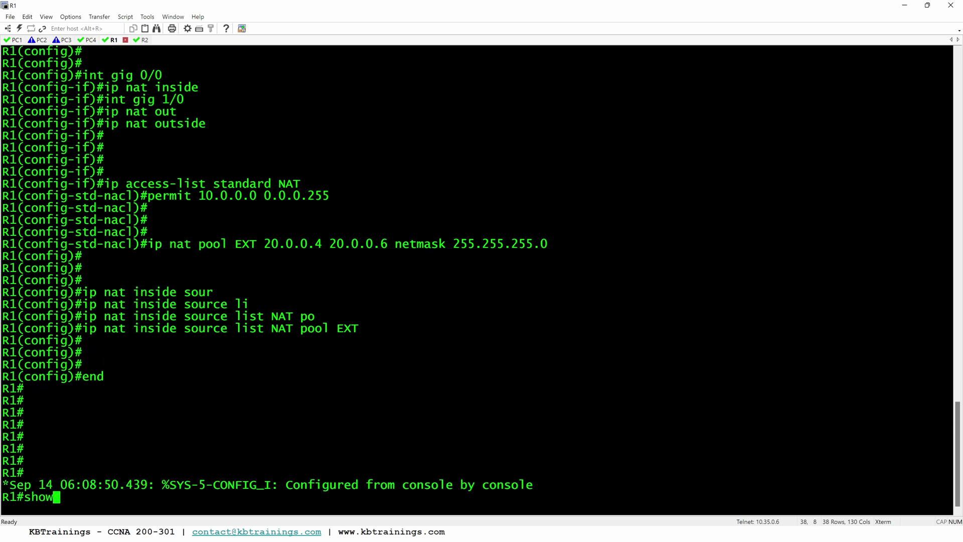
type(" ip")
key("BackSpace")
key("BackSpace")
type("ru")
key("Tab")
type("| i nat")
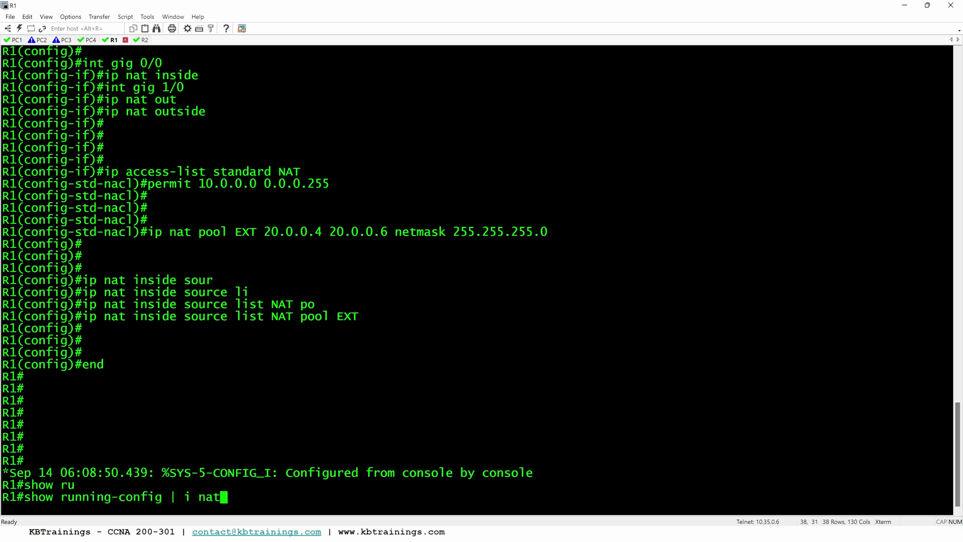
key("Return")
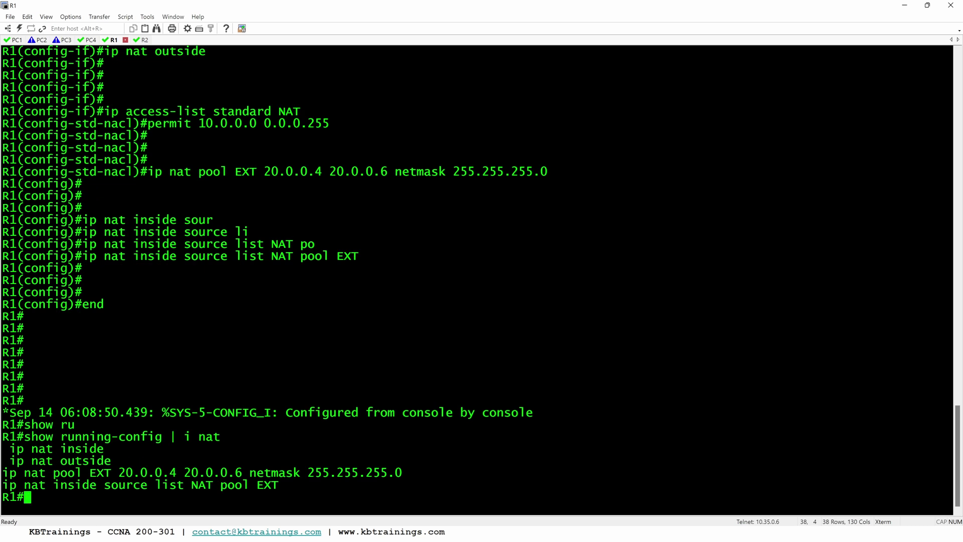
key("Return")
key("Return")
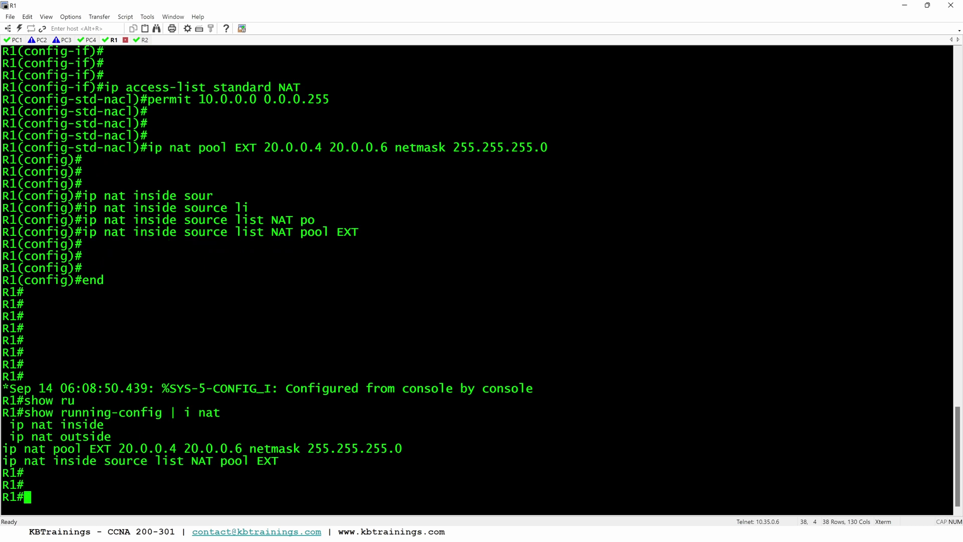
key("Return")
key("Return")
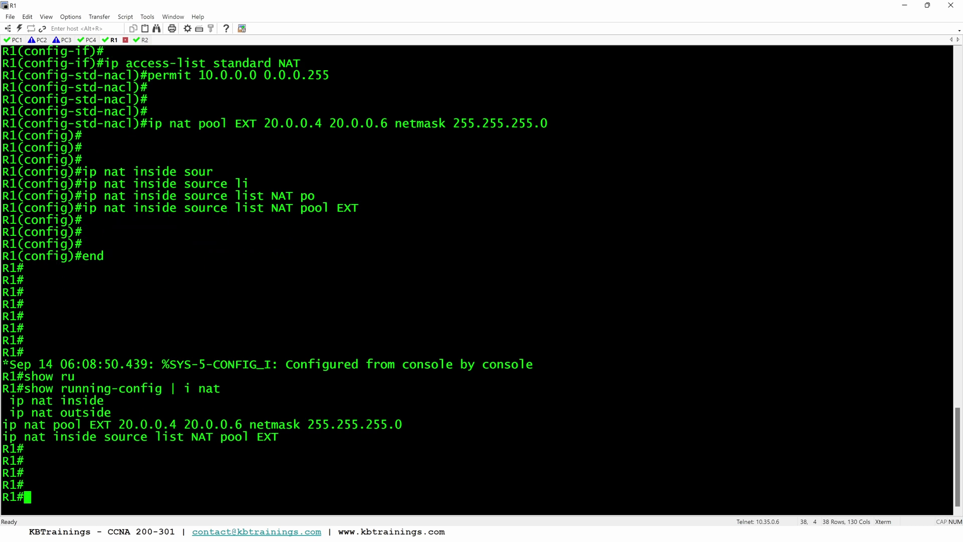
left_click(16, 40)
Rerun PC1's ping to 20.0.0.12, which now gets replies, and bring Wireshark forward
key("Return")
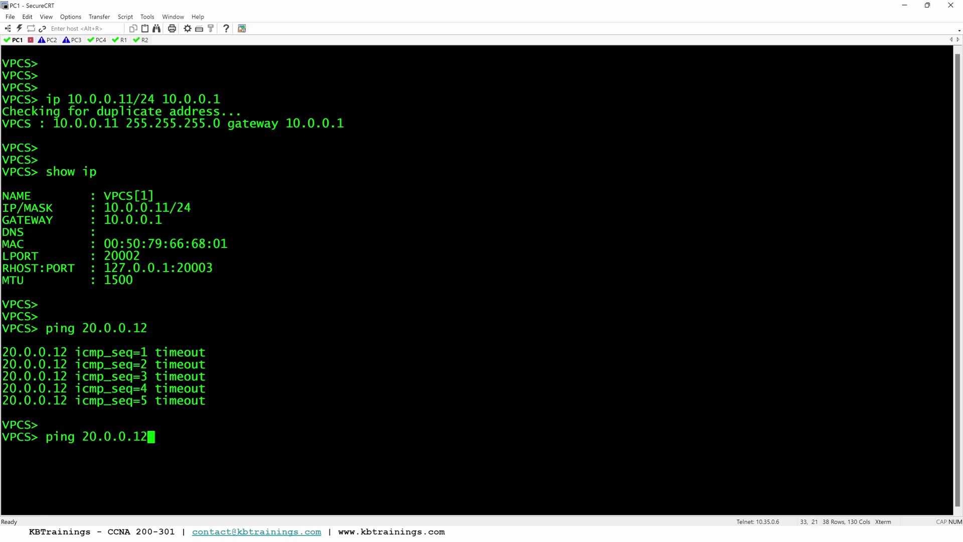
key("Return")
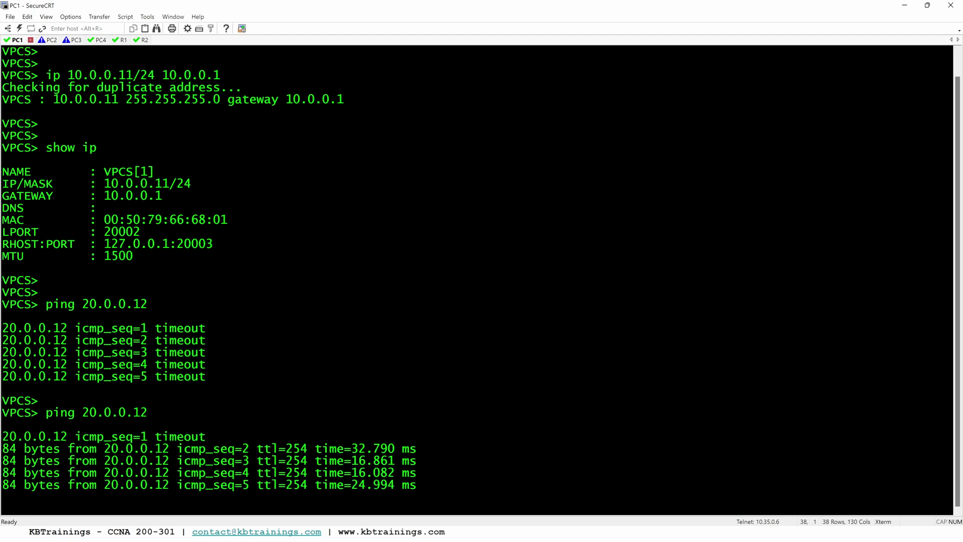
key("alt+Tab")
key("alt+Tab")
key("alt+Tab")
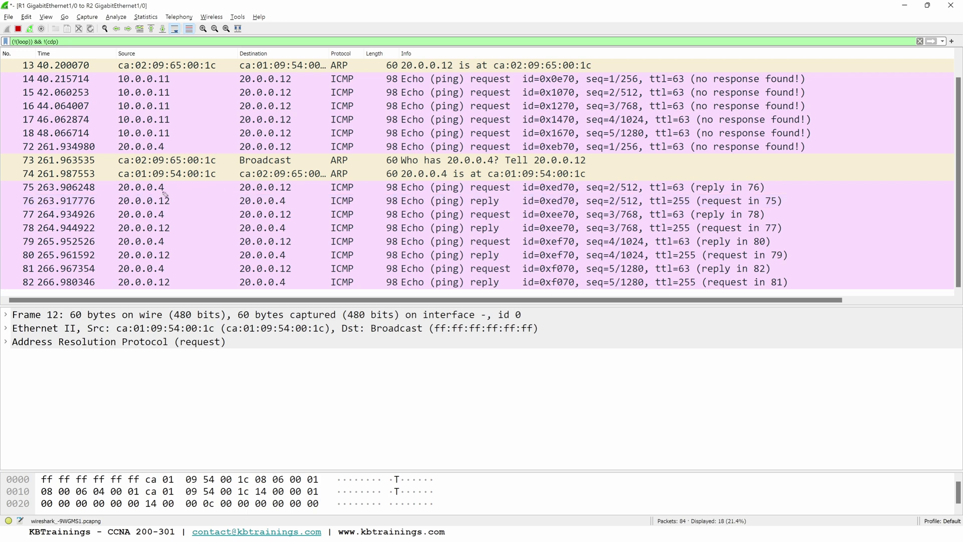
Annotate Wireshark packets 75–76: translated source 20.0.0.4, destination 20.0.0.12, and the request/reply pair
mouse_move(150, 171)
left_mouse_down()
mouse_move(106, 187)
mouse_move(174, 201)
mouse_move(134, 176)
left_mouse_up()
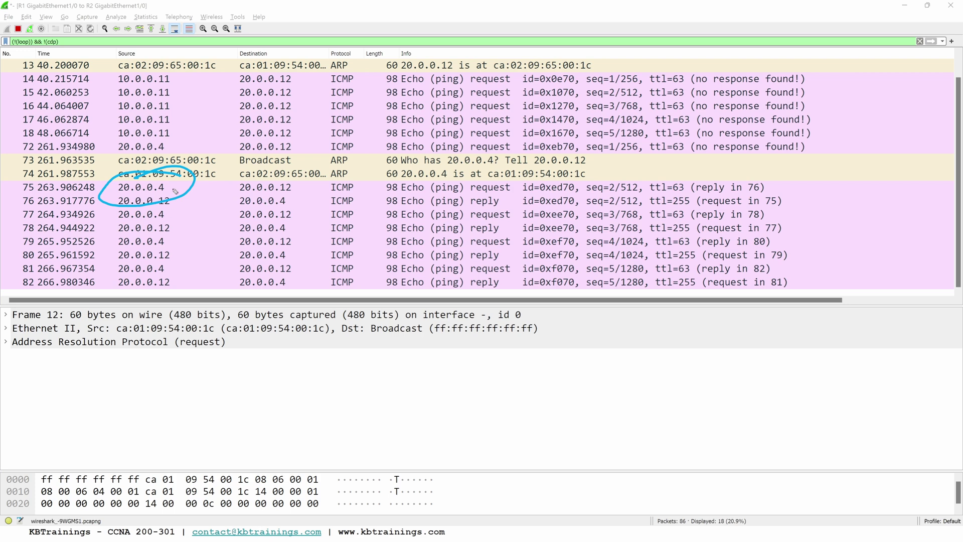
left_click_drag(179, 183, 171, 189)
mouse_move(235, 184)
left_mouse_down()
mouse_move(284, 175)
mouse_move(279, 193)
mouse_move(238, 197)
left_mouse_up()
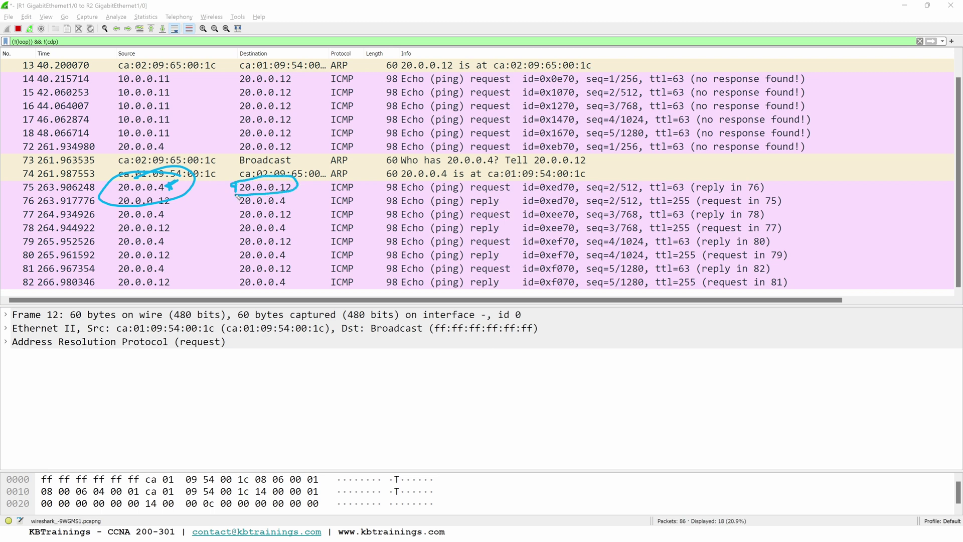
key("e")
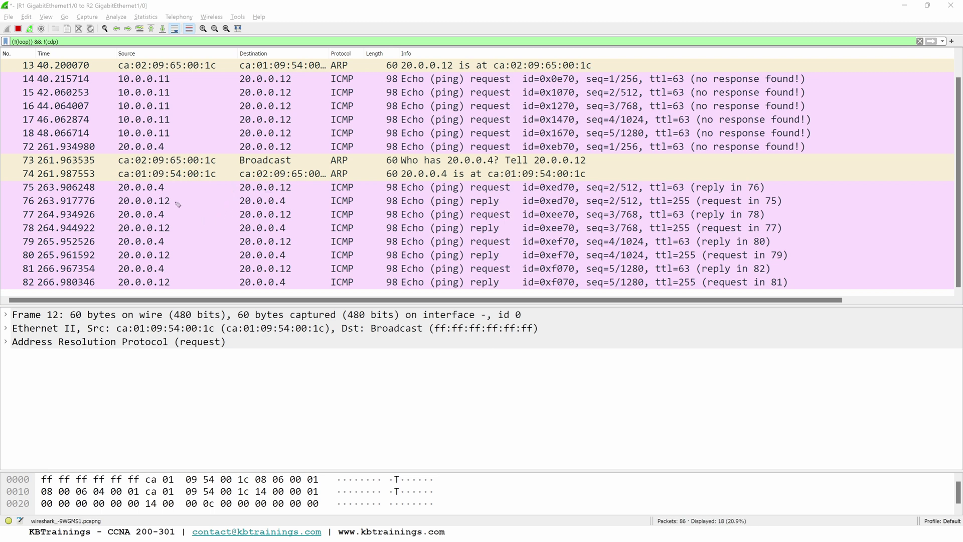
left_click_drag(175, 201, 211, 194)
left_click_drag(720, 183, 723, 192)
key("e")
mouse_move(755, 189)
left_mouse_down()
mouse_move(745, 185)
mouse_move(768, 178)
mouse_move(702, 196)
mouse_move(698, 184)
left_mouse_up()
mouse_move(172, 172)
left_mouse_down()
mouse_move(181, 172)
mouse_move(165, 178)
mouse_move(173, 183)
left_mouse_up()
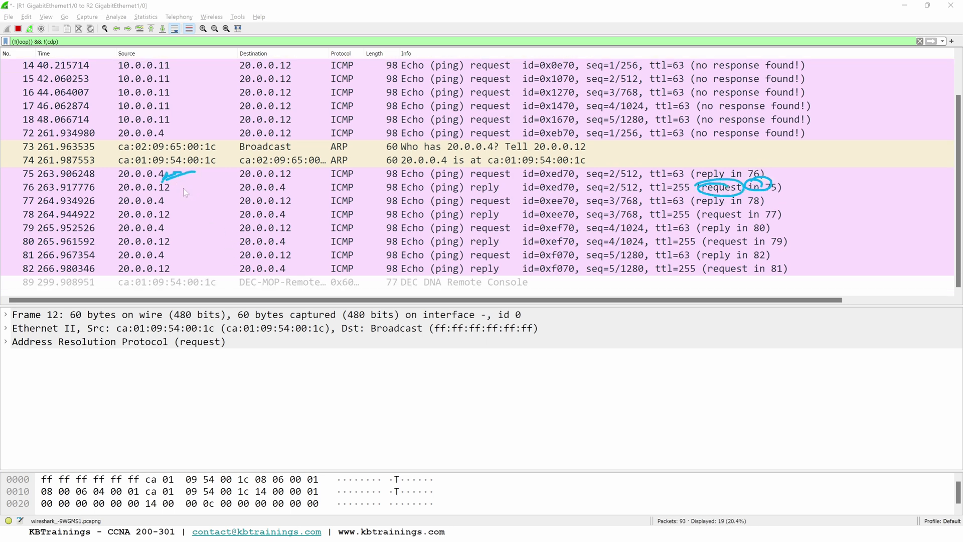
key("alt+Tab")
key("alt+Tab")
key("alt+Tab")
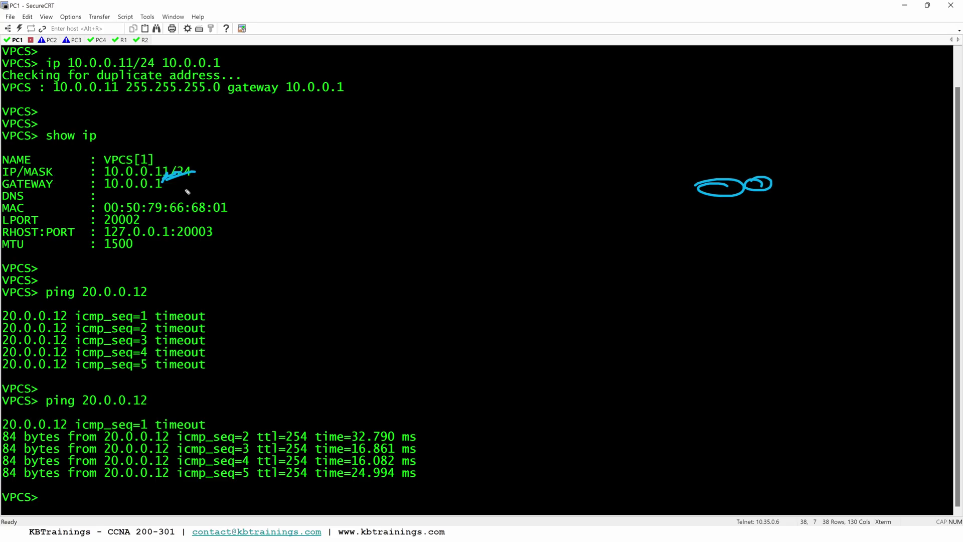
Ping 20.0.0.12 from PC2's console
key("ctrl+shift+c")
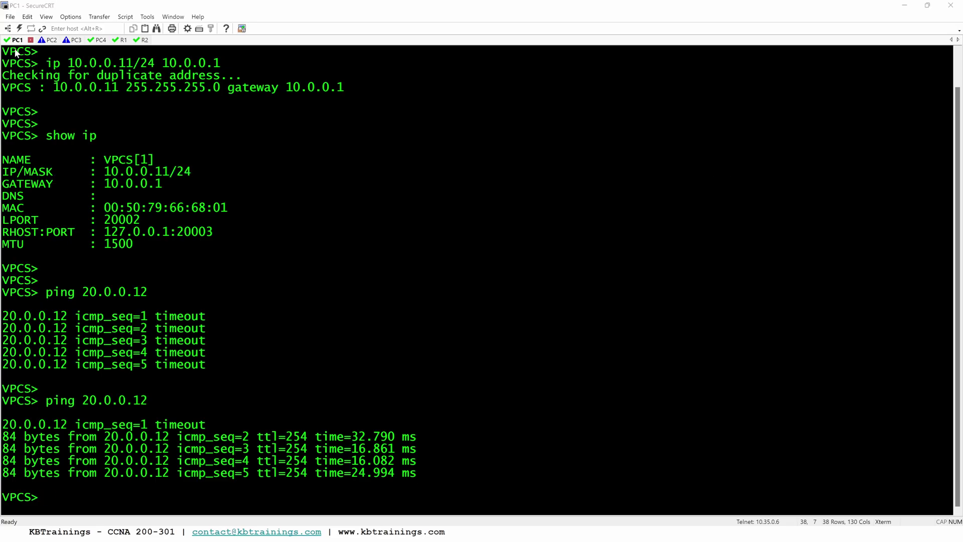
left_click(49, 40)
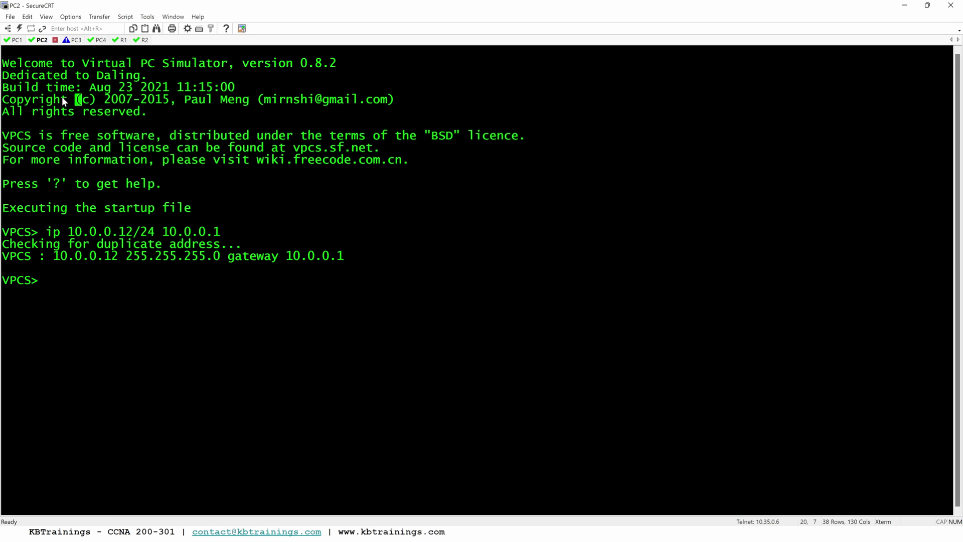
type("ping 20.0.0.12")
key("Return")
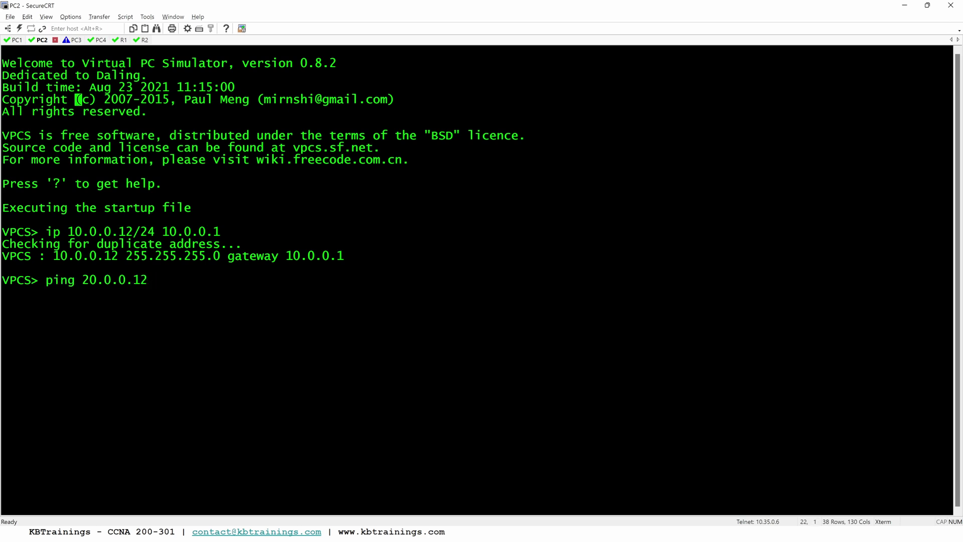
Mark PC2's translated source 20.0.0.5 in Wireshark, then return to SecureCRT
key("super+Tab")
key("Right")
key("Return")
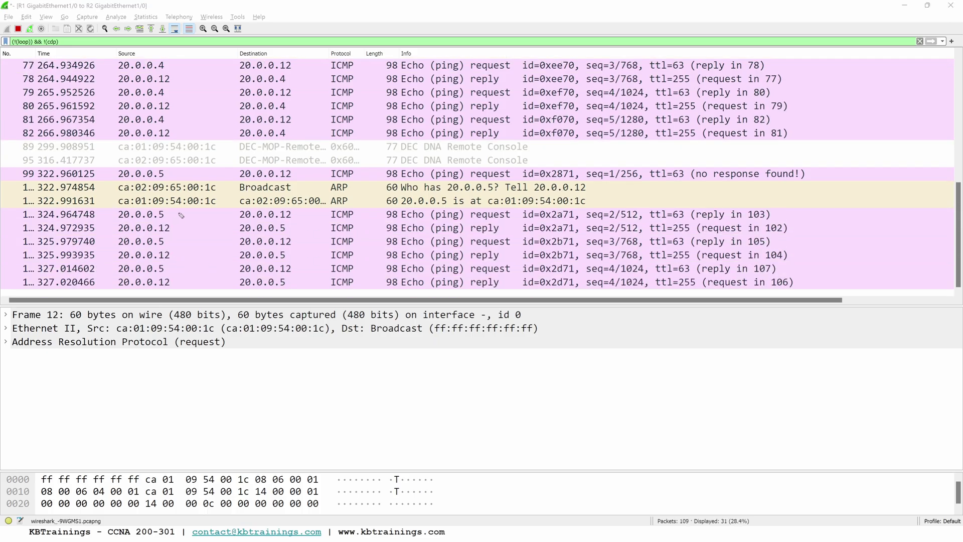
left_click_drag(201, 186, 168, 192)
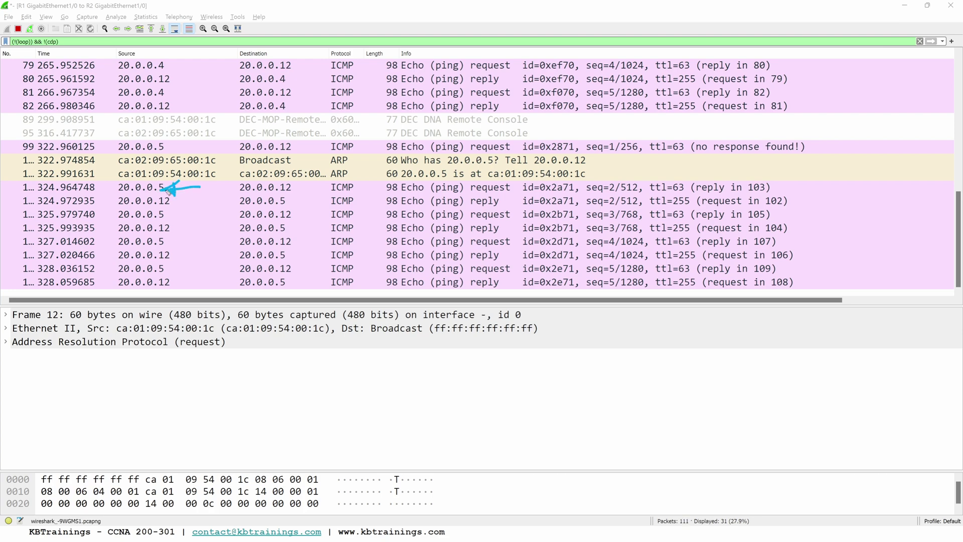
key("super+Tab")
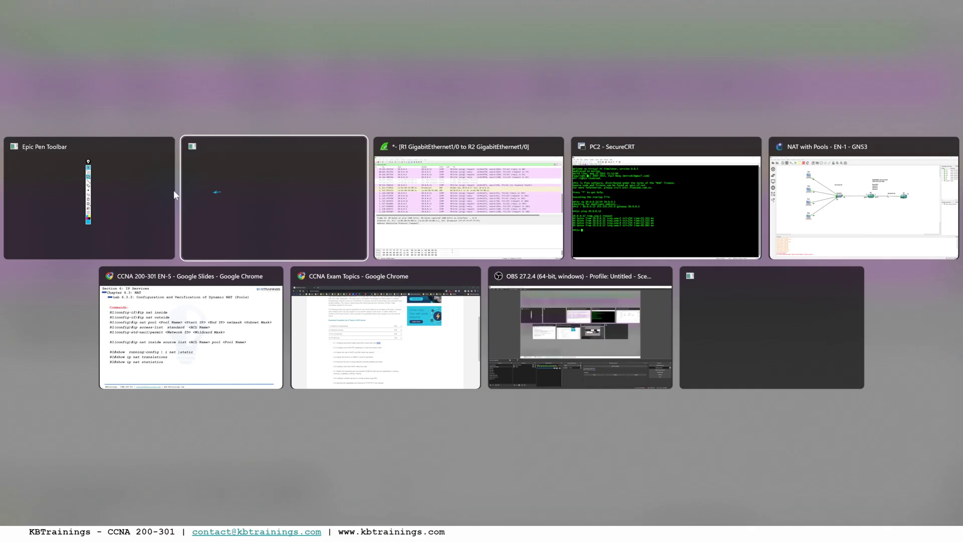
key("Right")
key("Right")
key("Return")
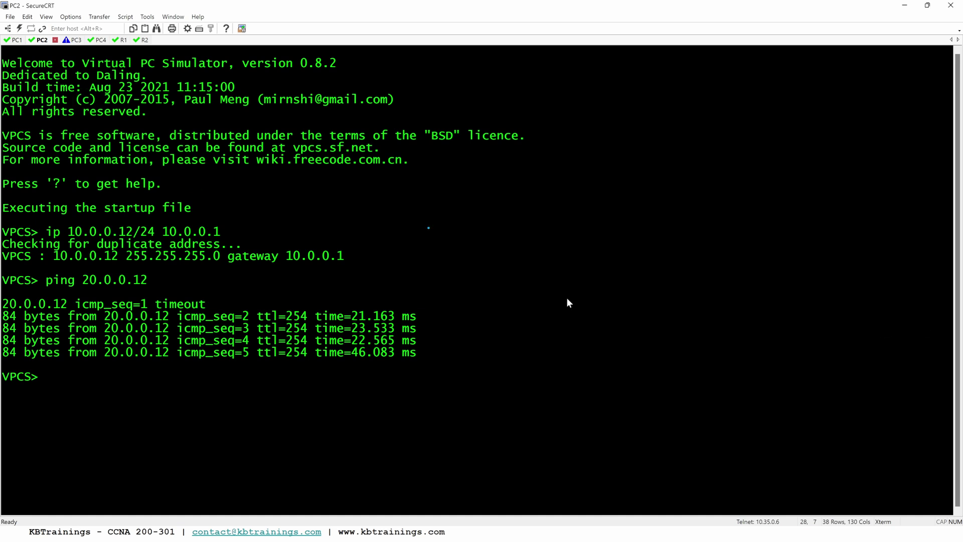
key("Return")
key("Return")
key("Return")
key("Return")
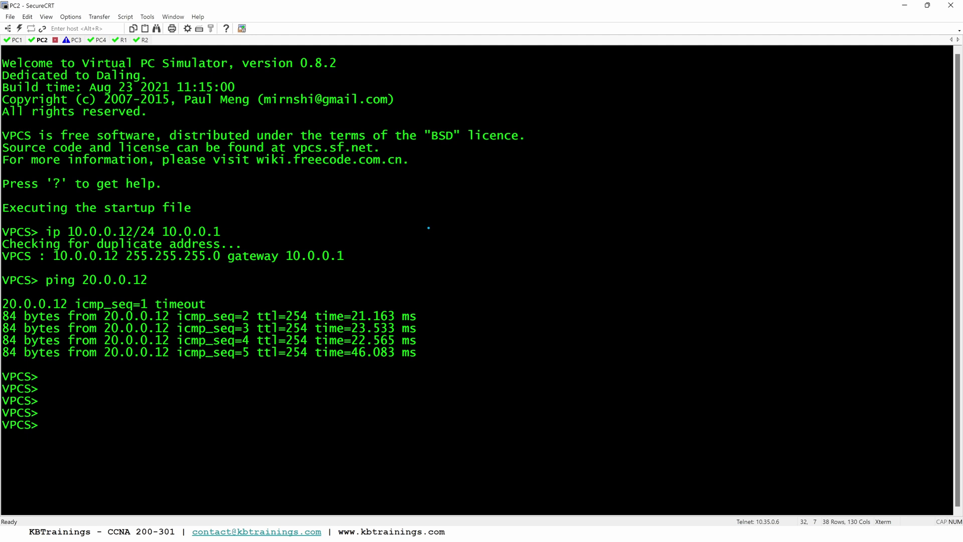
Ping 20.0.0.12 from PC3 and mark its translated source 20.0.0.6 in Wireshark
left_click(66, 41)
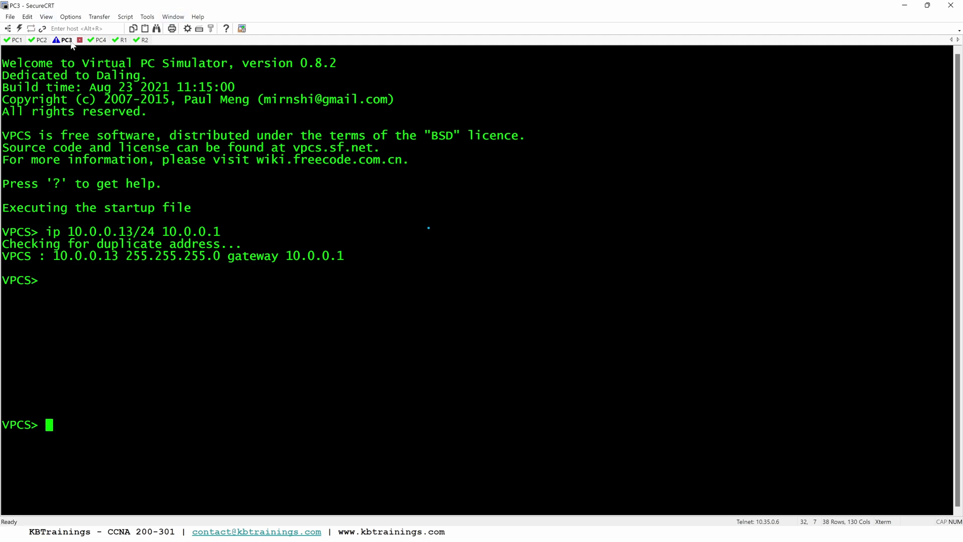
type("ping ")
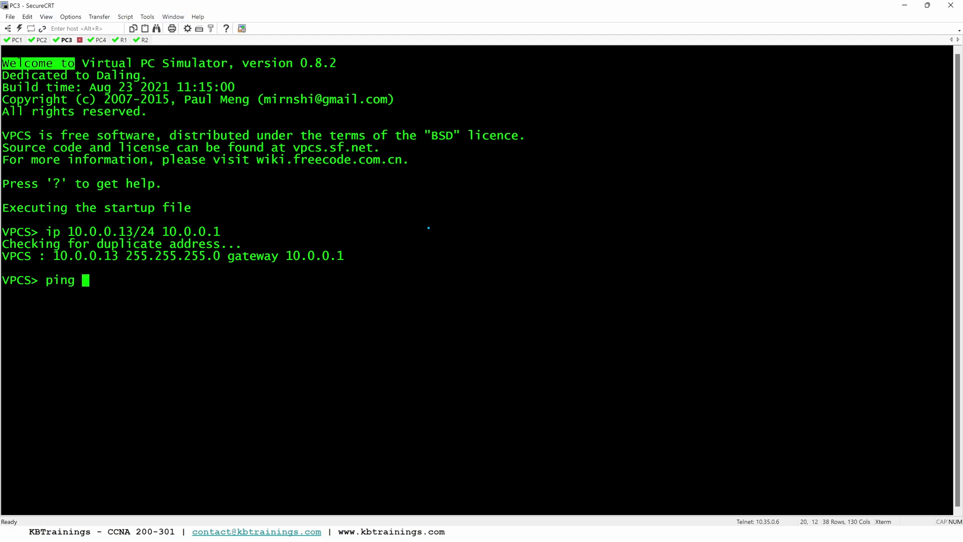
type("20.0.0.12")
key("Return")
key("alt+Tab")
key("alt+Tab")
key("alt+Tab")
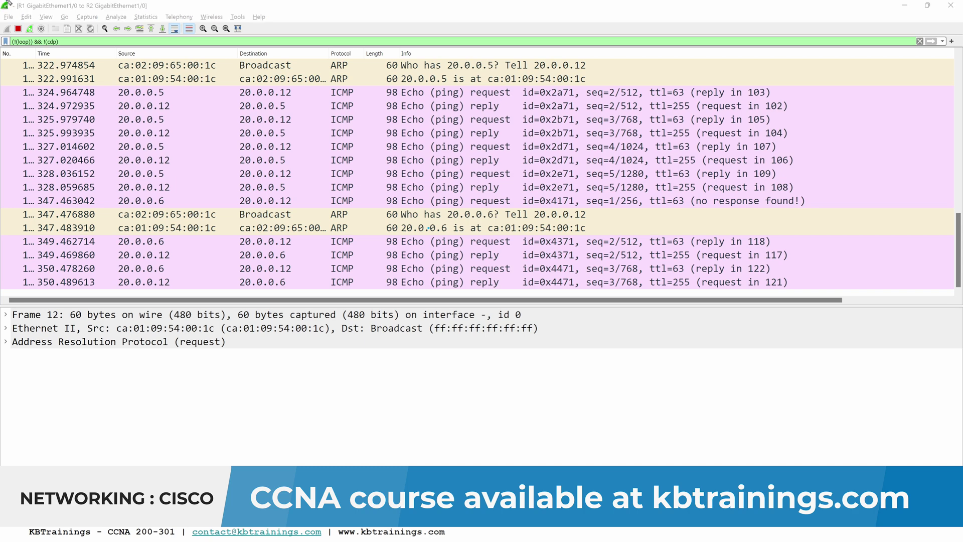
left_click_drag(199, 227, 164, 245)
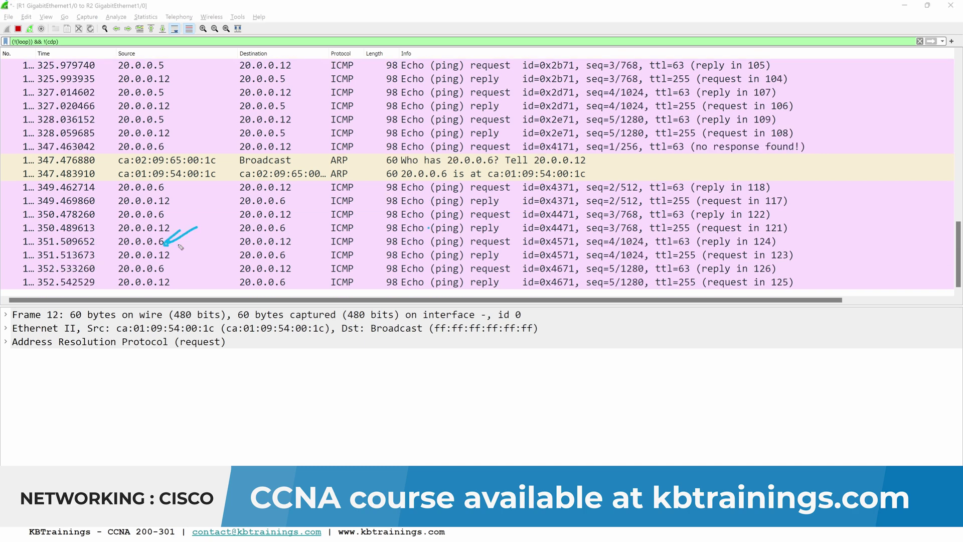
key("alt+Tab")
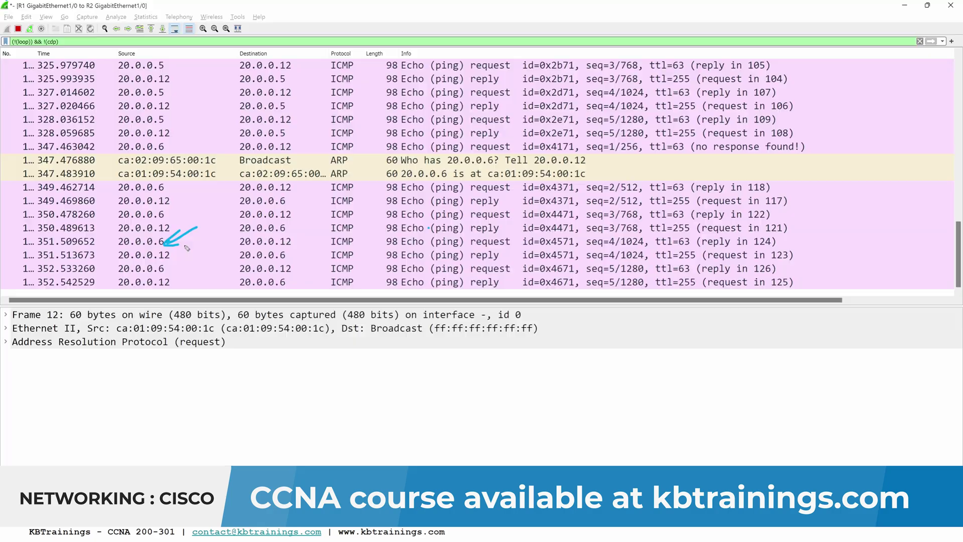
key("alt+Tab")
key("alt+Tab")
key("alt+Tab")
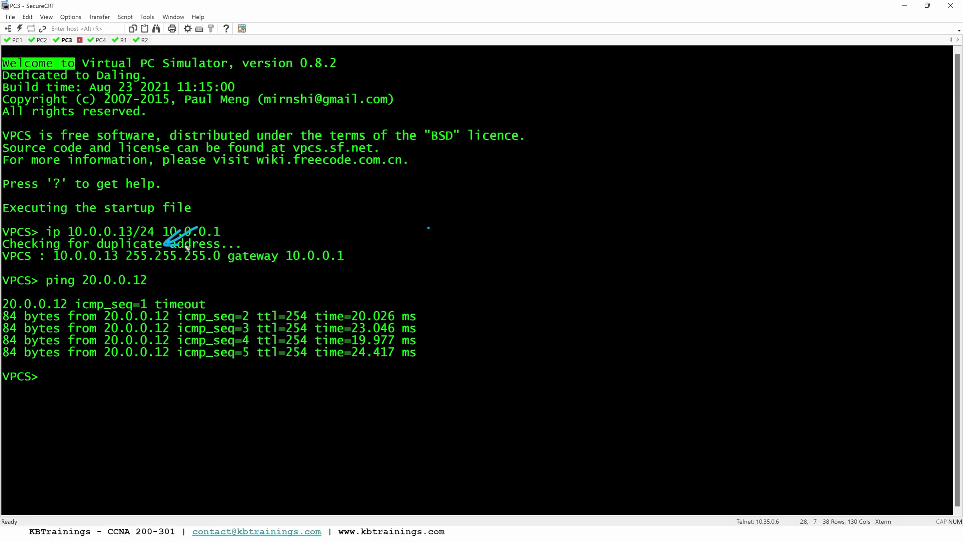
key("Escape")
Show R1's NAT translation table with 'show ip nat translations'
left_click(502, 315)
left_click(120, 39)
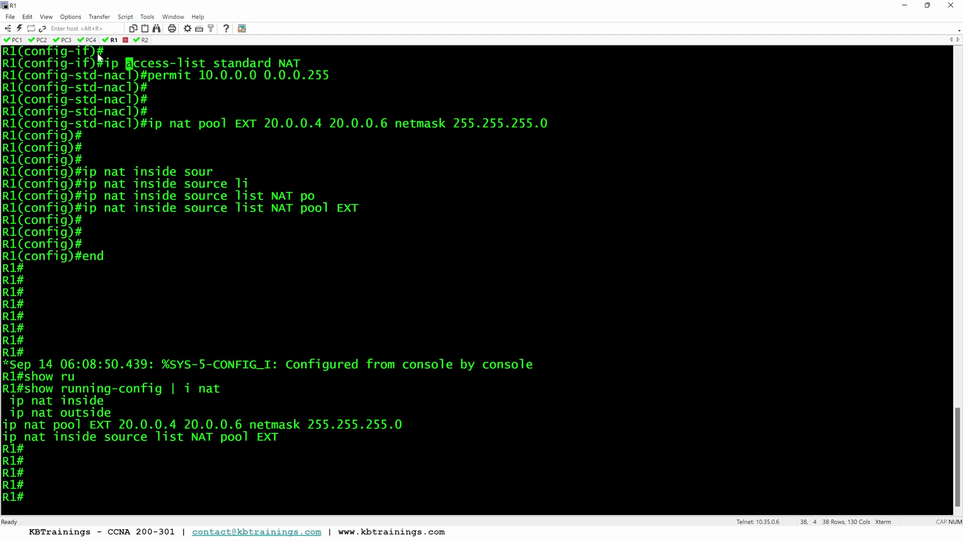
key("Return")
key("Return")
key("Return")
type("show ip ")
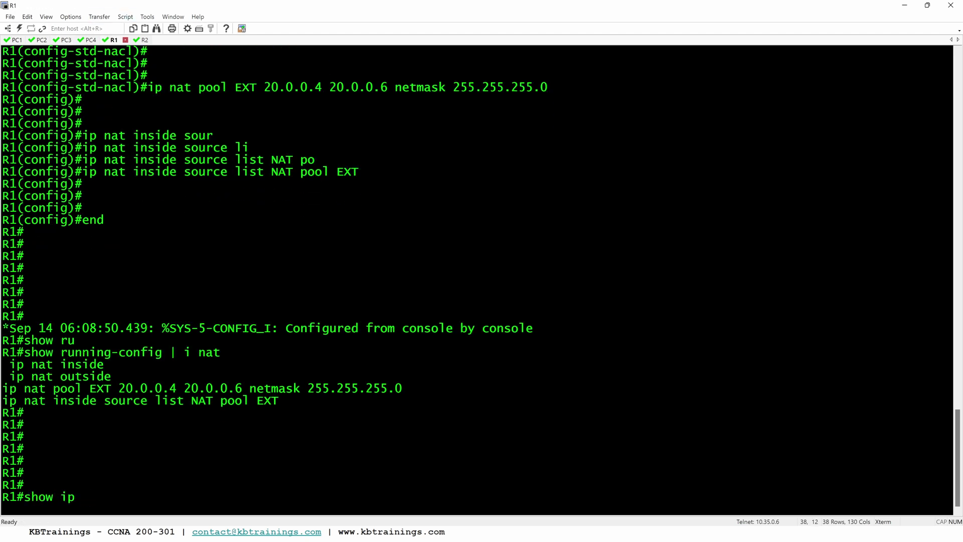
type("nat tr")
key("Tab")
key("Return")
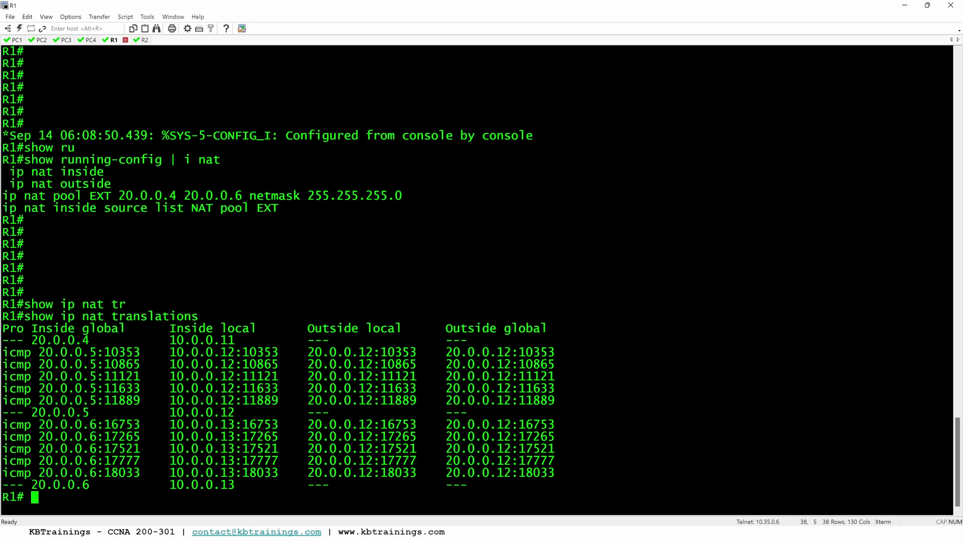
Highlight the mappings 10.0.0.11→20.0.0.4, 10.0.0.12→20.0.0.5 and 10.0.0.13→20.0.0.6
left_click_drag(38, 341, 89, 340)
left_click_drag(162, 340, 236, 346)
left_click(237, 346)
mouse_move(236, 317)
left_mouse_down()
mouse_move(251, 323)
mouse_move(235, 319)
left_mouse_up()
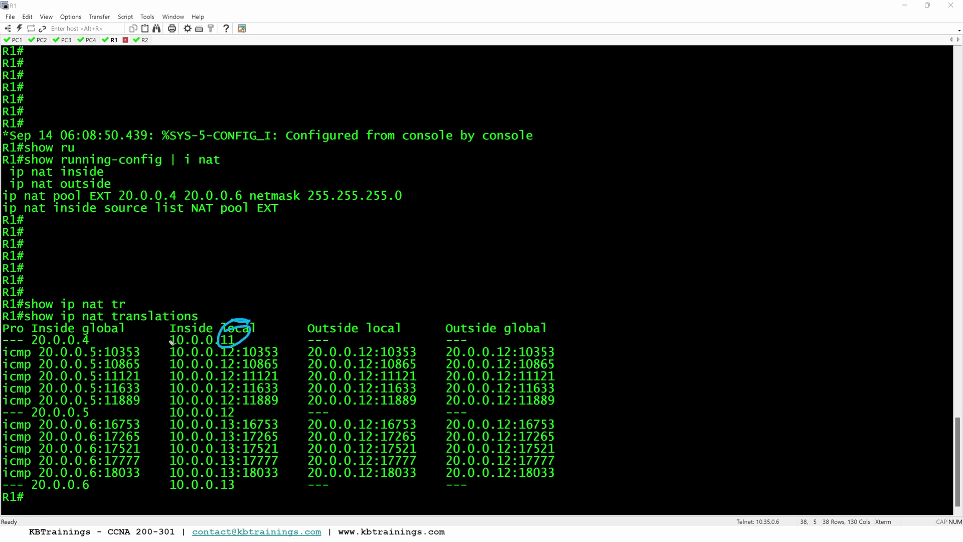
left_click_drag(86, 334, 95, 331)
mouse_move(244, 404)
left_mouse_down()
mouse_move(223, 408)
mouse_move(246, 402)
left_mouse_up()
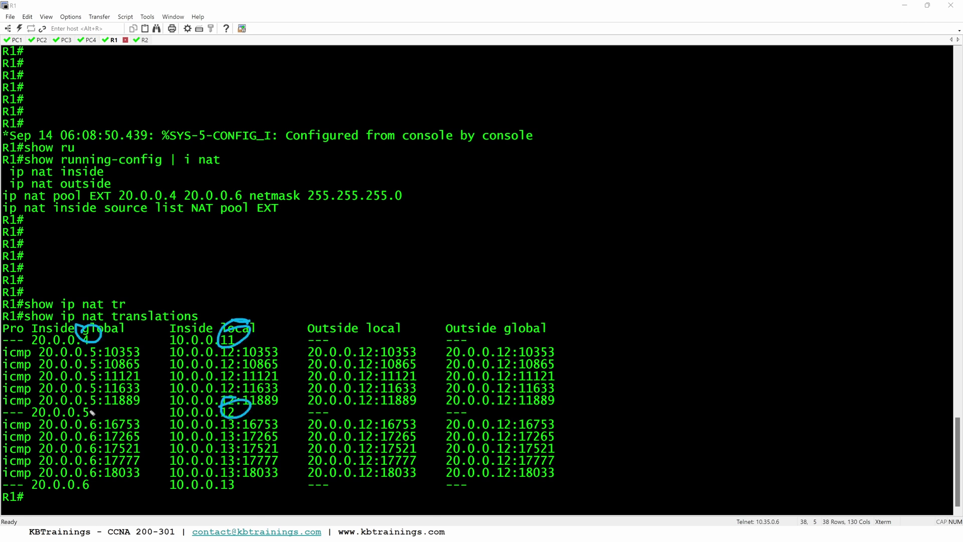
left_click_drag(91, 397, 80, 401)
left_click_drag(226, 473, 221, 476)
mouse_move(78, 482)
left_mouse_down()
mouse_move(103, 480)
mouse_move(74, 472)
left_mouse_up()
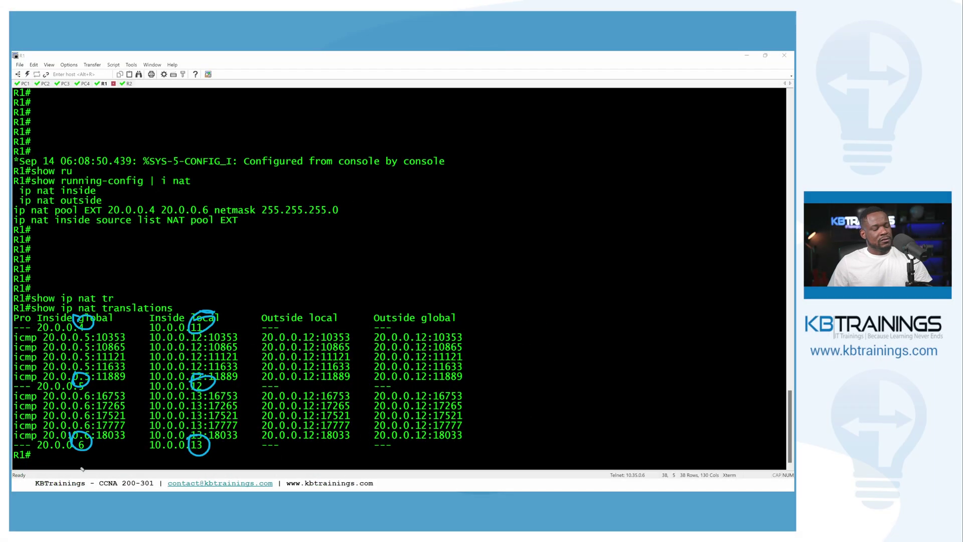
key("alt+Tab")
key("alt+Tab")
key("alt+Tab")
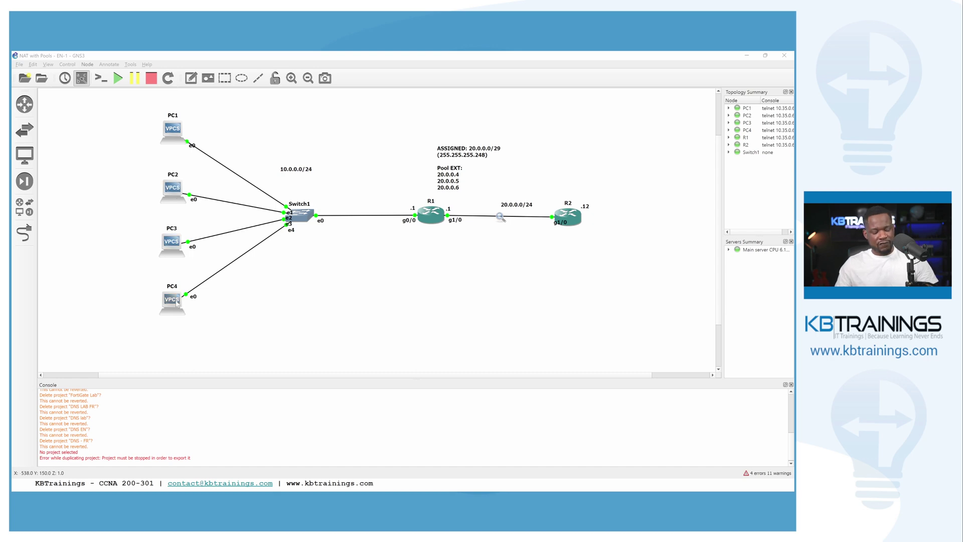
key("alt+Tab")
key("alt+Tab")
key("alt+Tab")
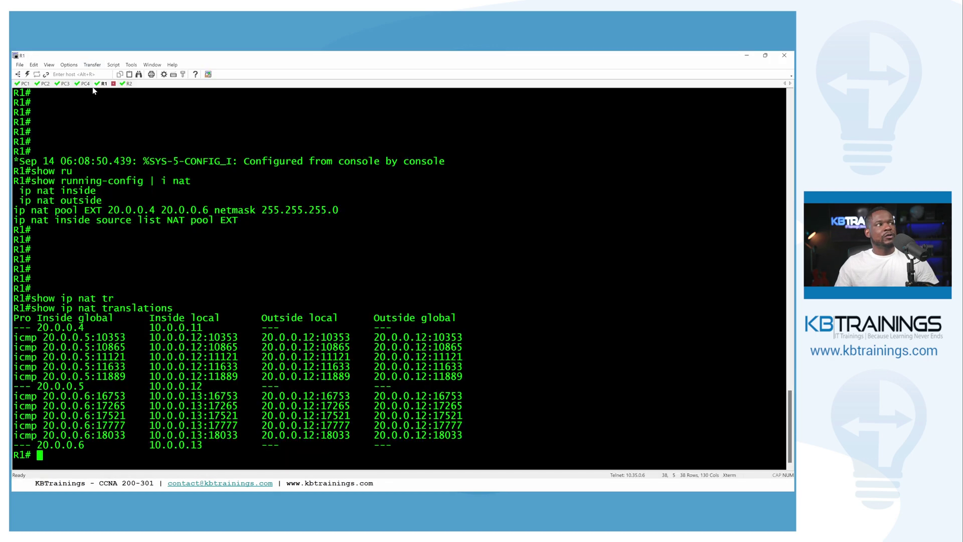
Ping 20.0.0.12 from PC4, getting Destination host unreachable, then switch back to R1
left_click(88, 83)
type("ping ")
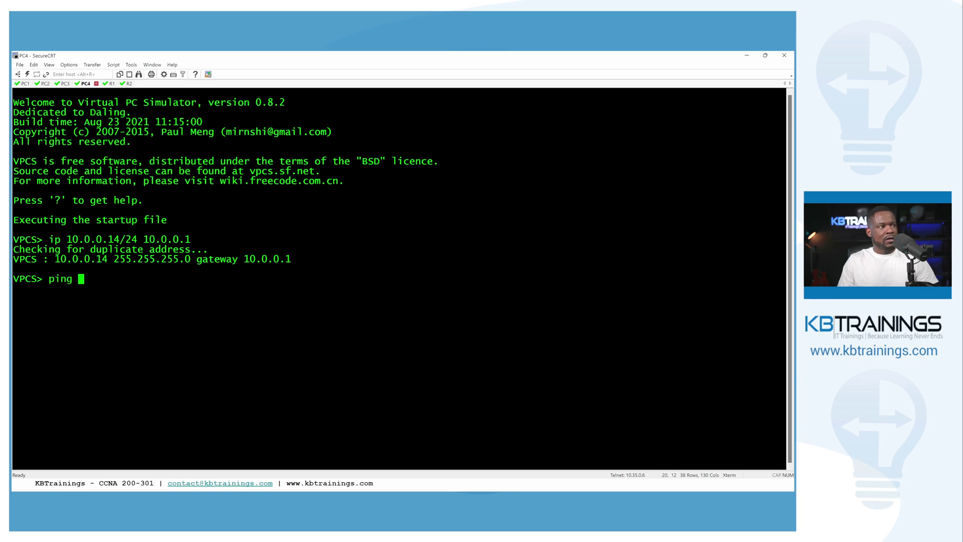
type("20.0.0.")
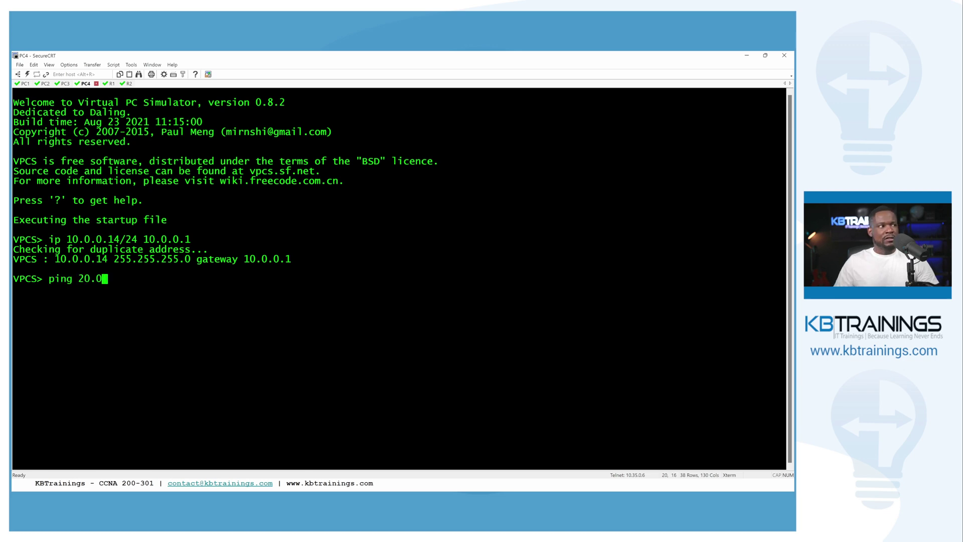
type("12")
key("Return")
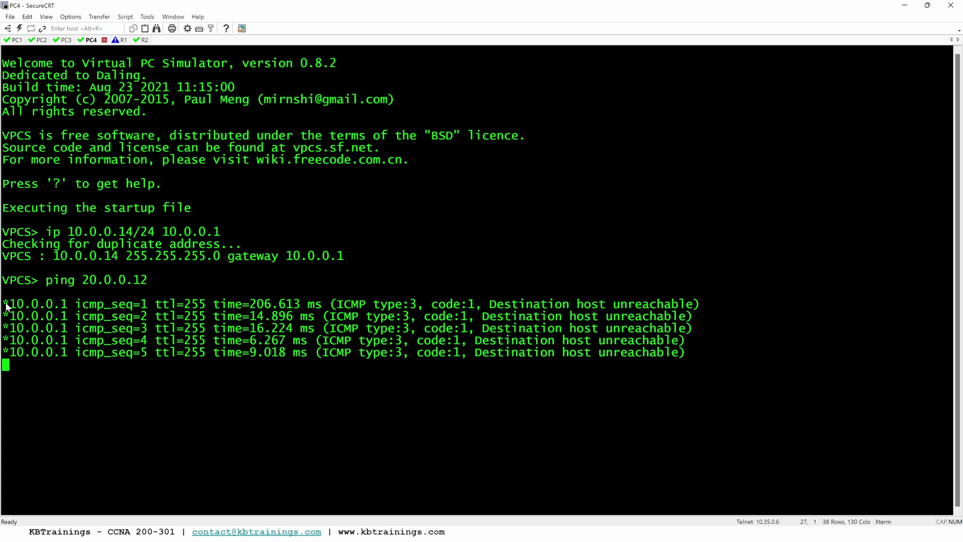
left_click_drag(6, 307, 76, 358)
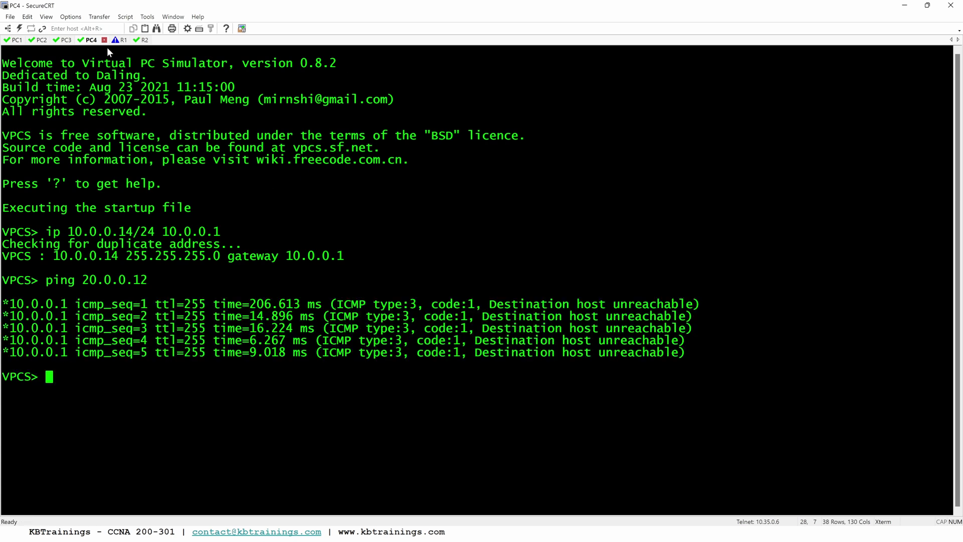
left_click(120, 40)
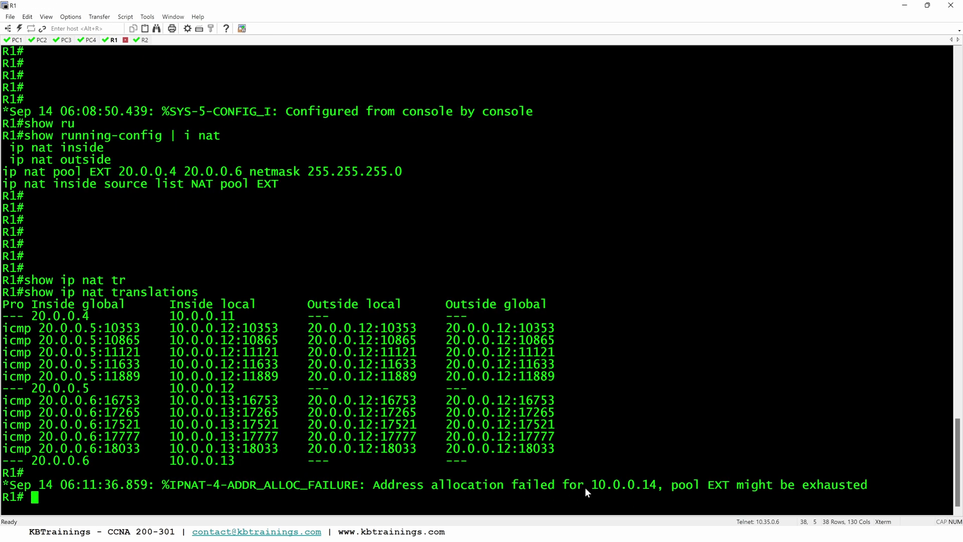
left_click_drag(592, 486, 648, 486)
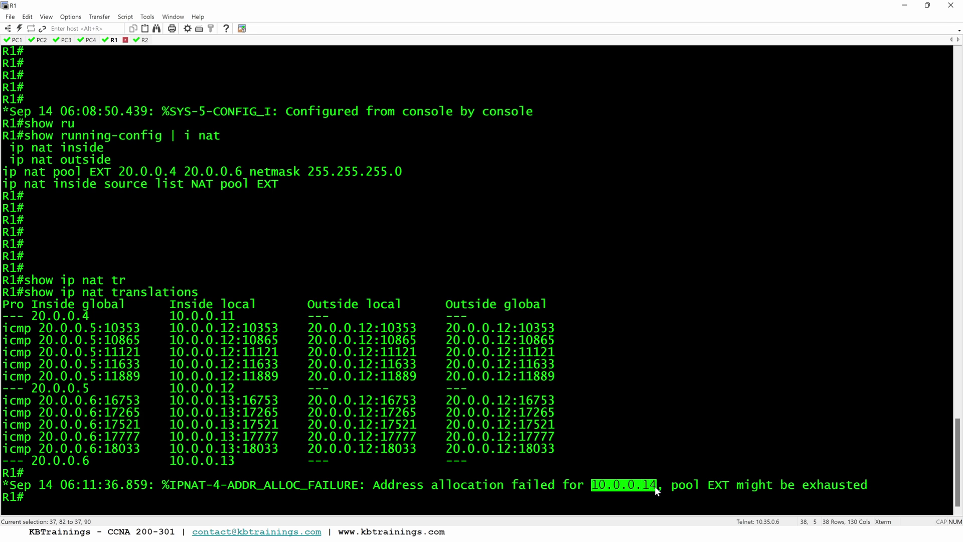
left_click_drag(707, 486, 869, 482)
left_click(799, 390)
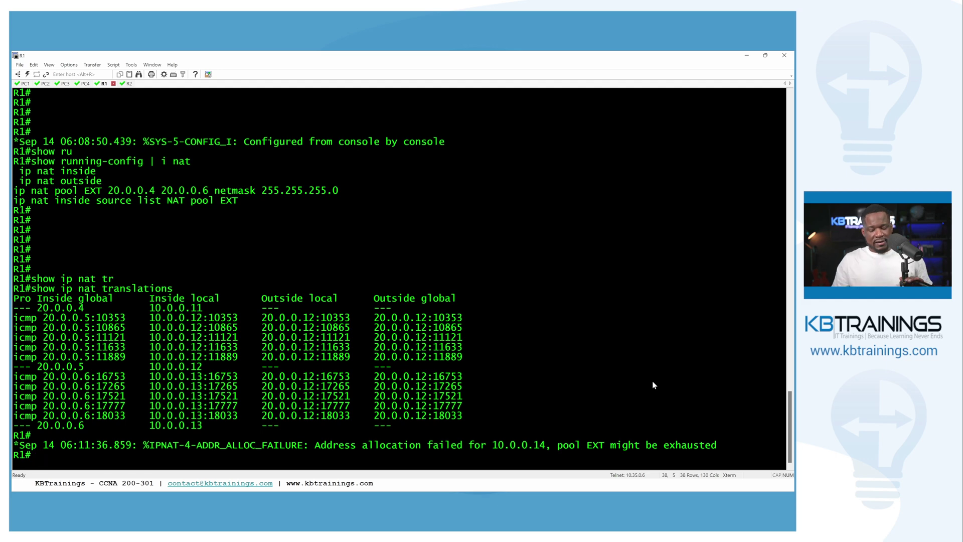
key("Return")
key("Return")
key("Return")
key("alt+Tab")
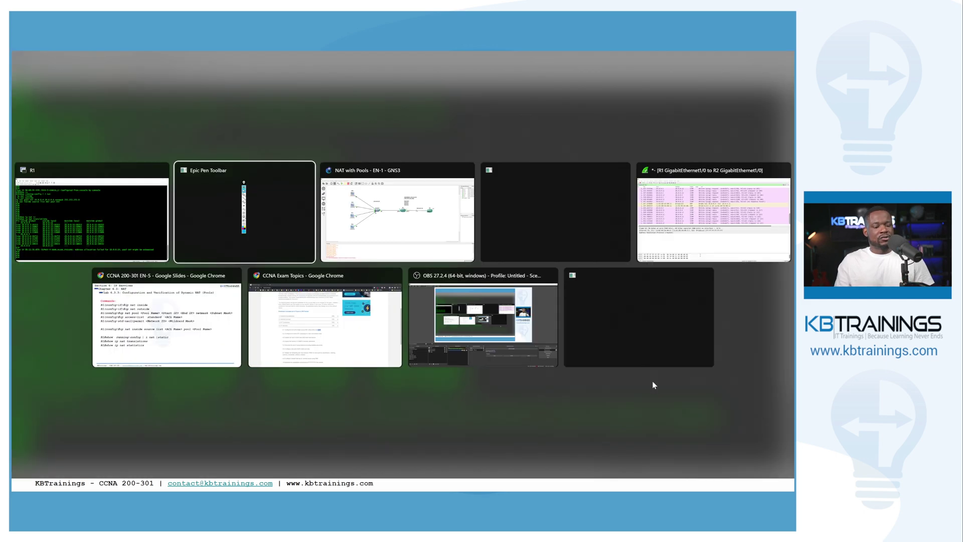
key("alt+Tab")
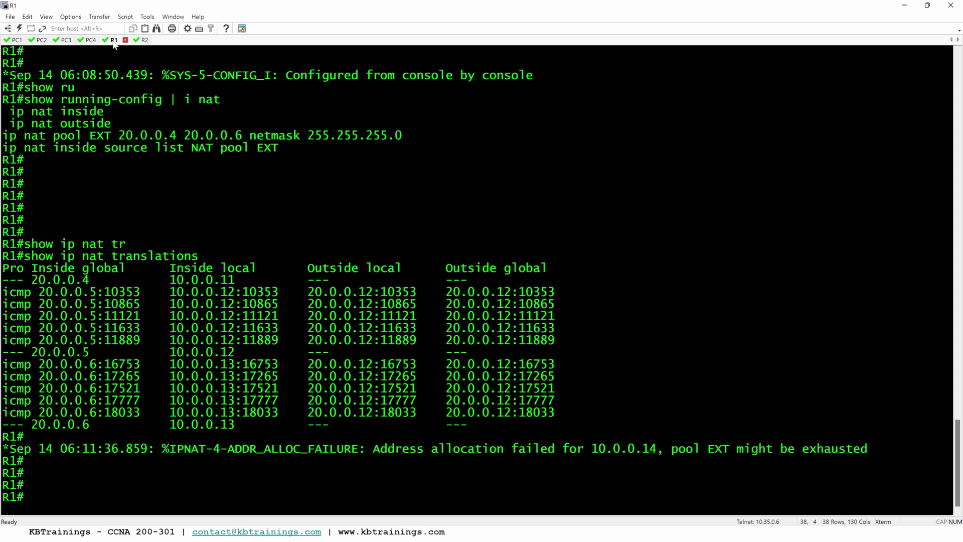
Run 'show run | i pool' on R1 and copy the 'ip nat inside source list NAT pool EXT' line
key("Return")
key("Return")
type("sow")
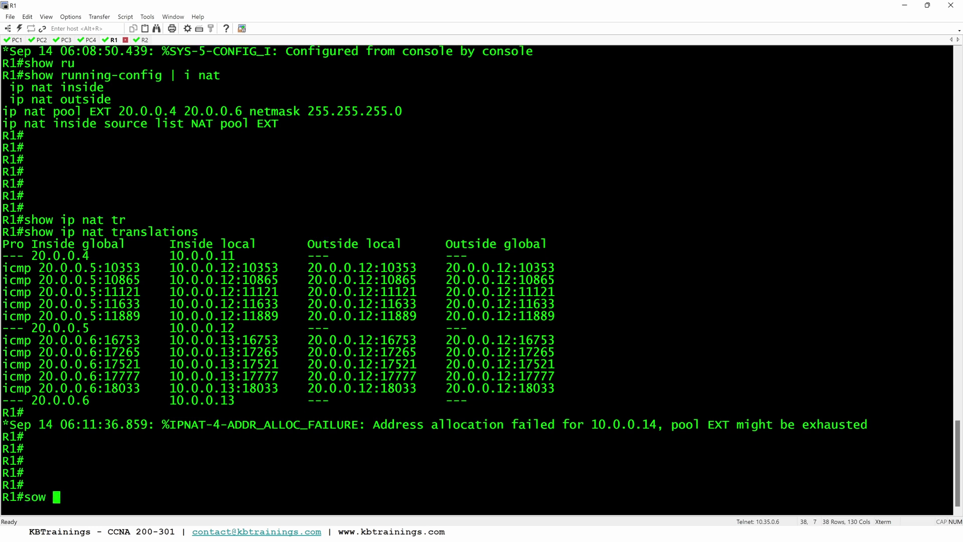
key("BackSpace")
key("BackSpace")
key("BackSpace")
type("how run ")
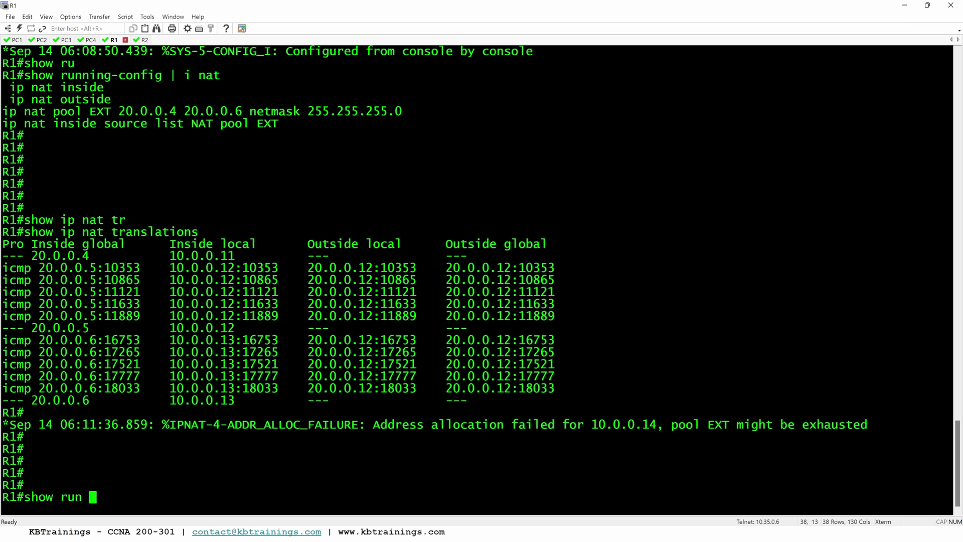
type("| i pool")
key("BackSpace")
type("l")
key("Return")
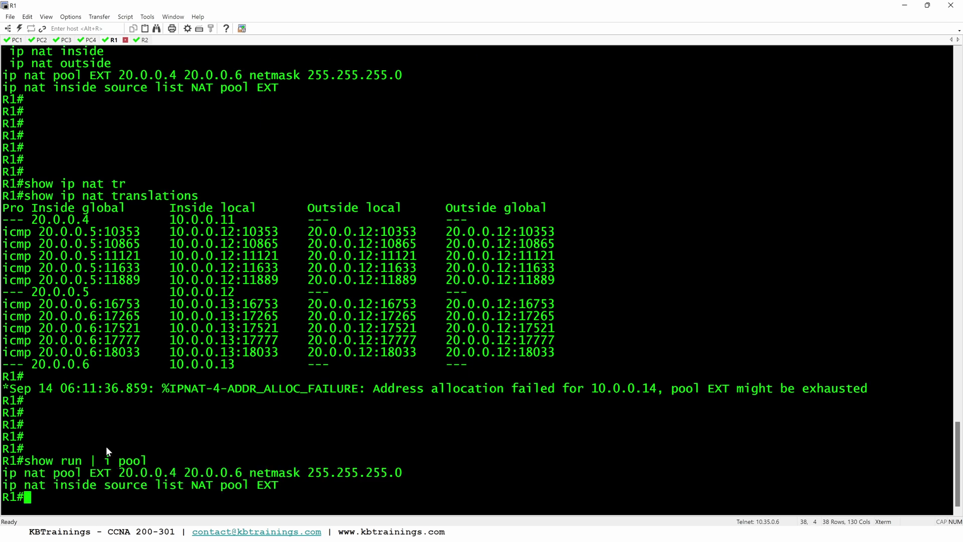
triple_click(10, 487)
key("super+c")
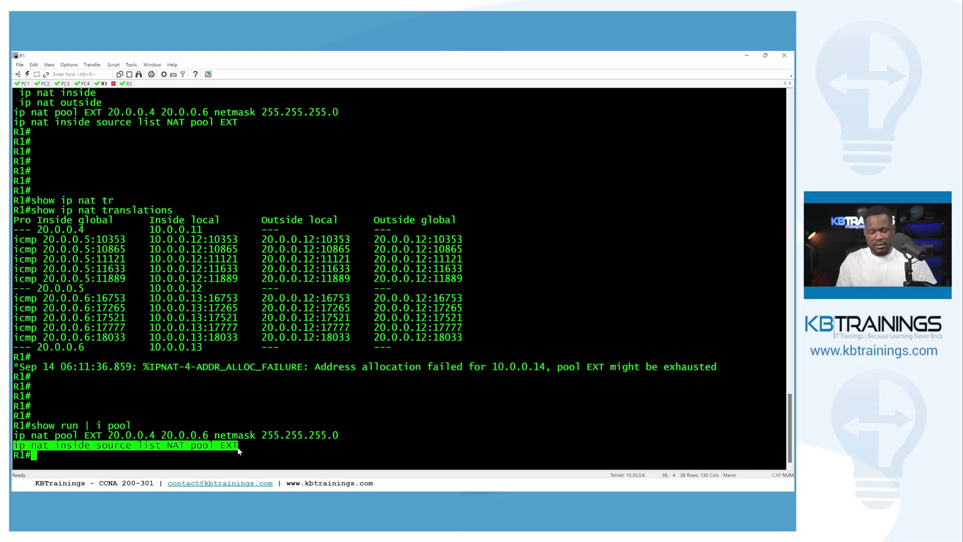
key("Return")
key("Return")
key("Return")
key("Return")
In conf t, try 'ip nat inside source list NAT pool EXT overload', which returns an error
type("conf t")
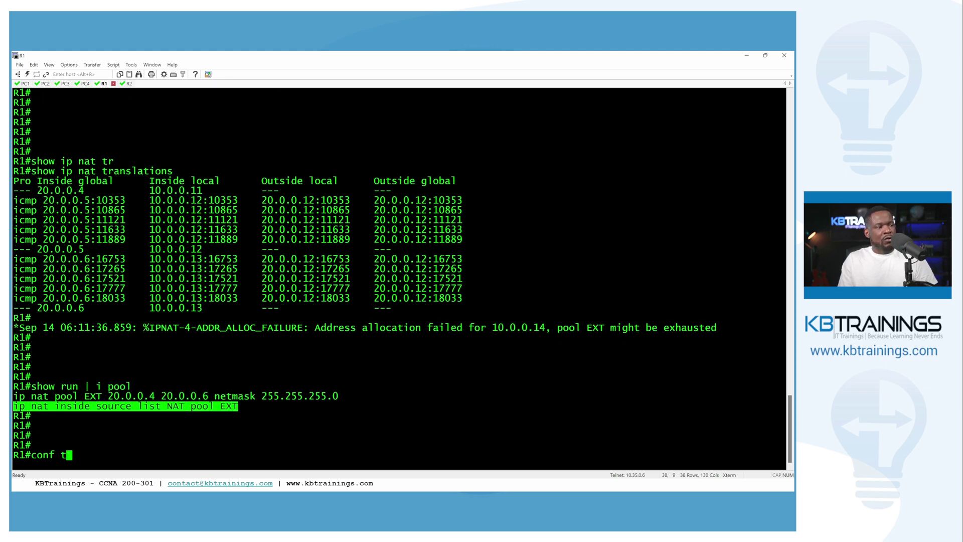
key("Return")
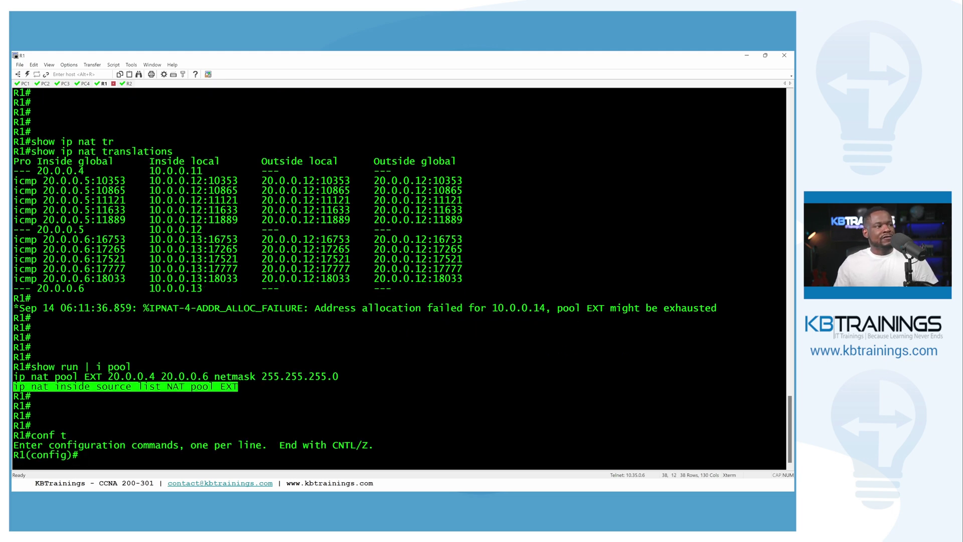
right_click(274, 409)
type("obv")
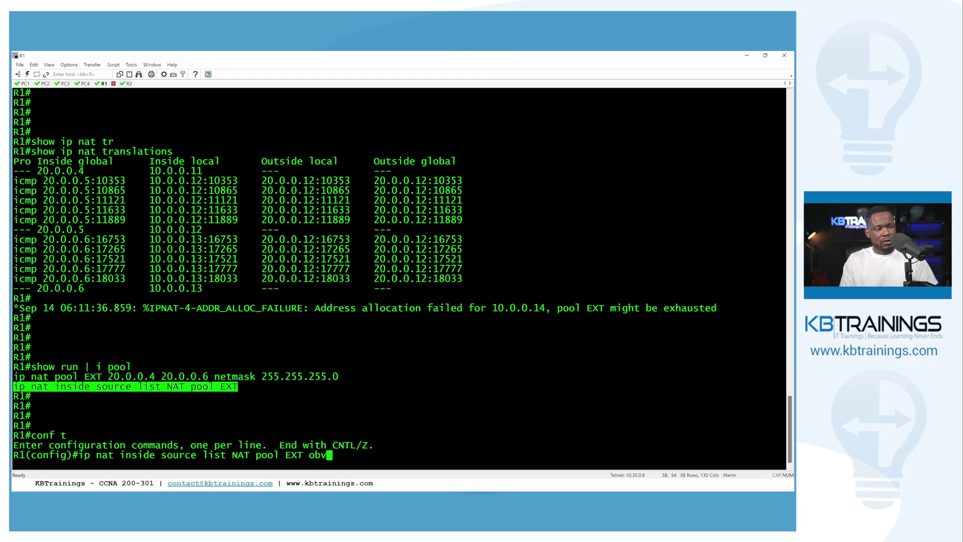
key("Tab")
key("BackSpace")
key("BackSpace")
key("Tab")
type("v")
key("Tab")
key("Return")
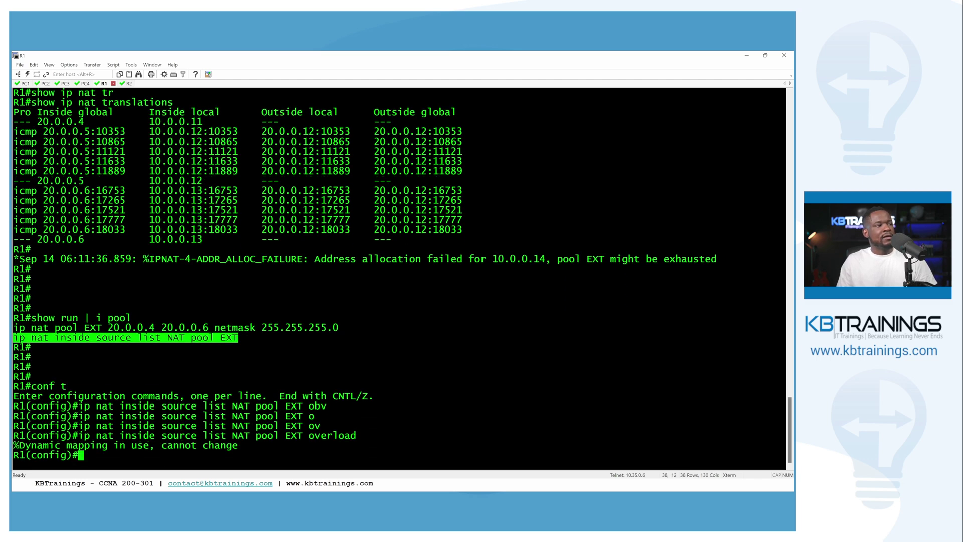
key("Return")
key("Return")
key("Return")
key("Return")
key("Return")
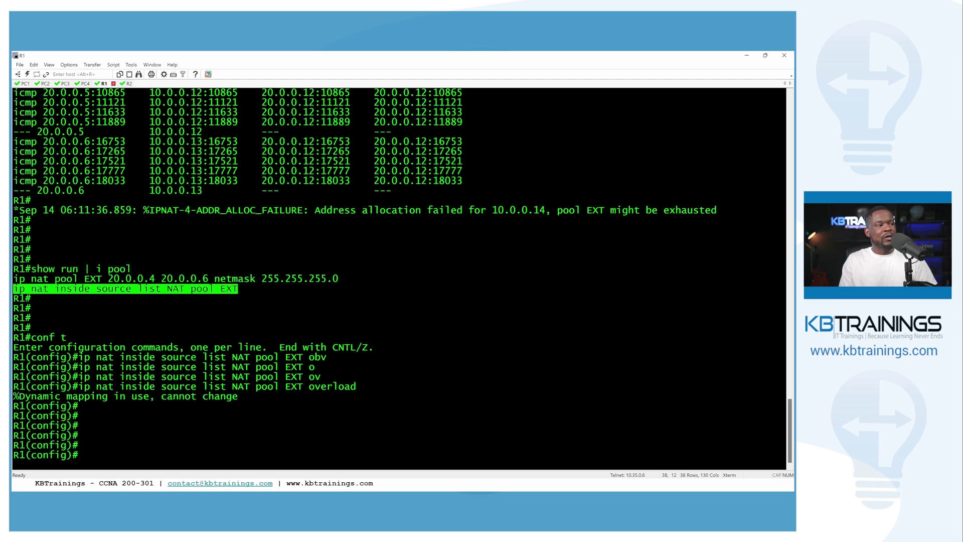
Clear NAT translations with 'do clear ip nat translation *' and reapply the overload rule
type("do clea")
key("Tab")
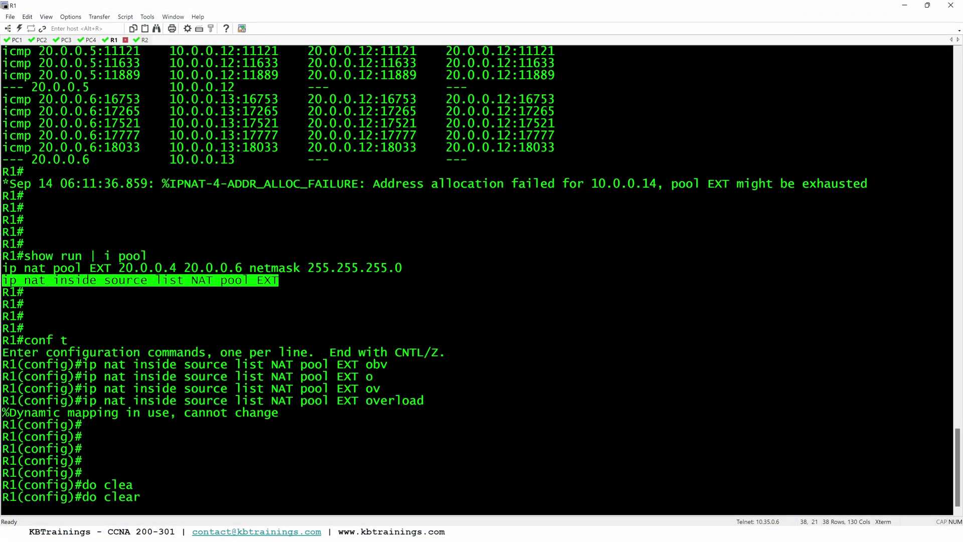
type("ip nat tr")
key("Tab")
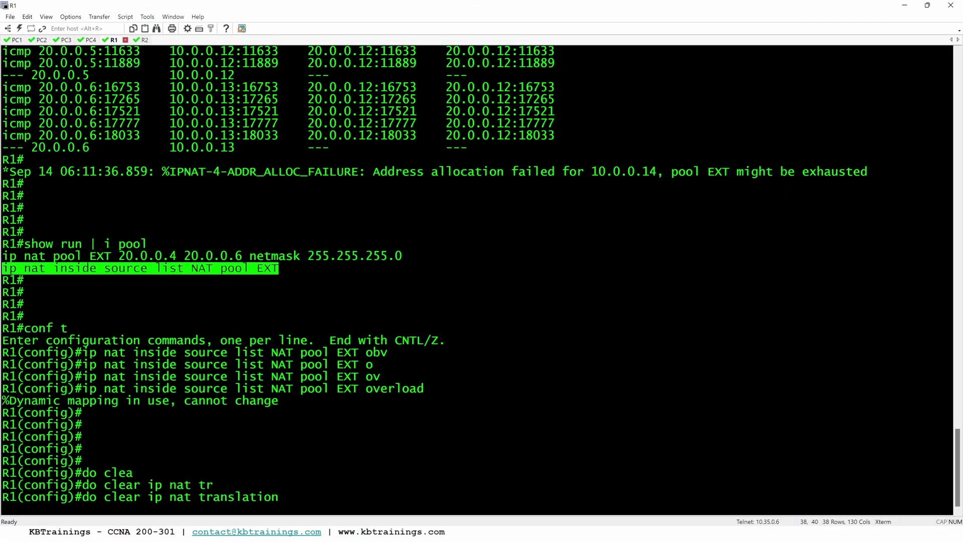
type("*")
key("Return")
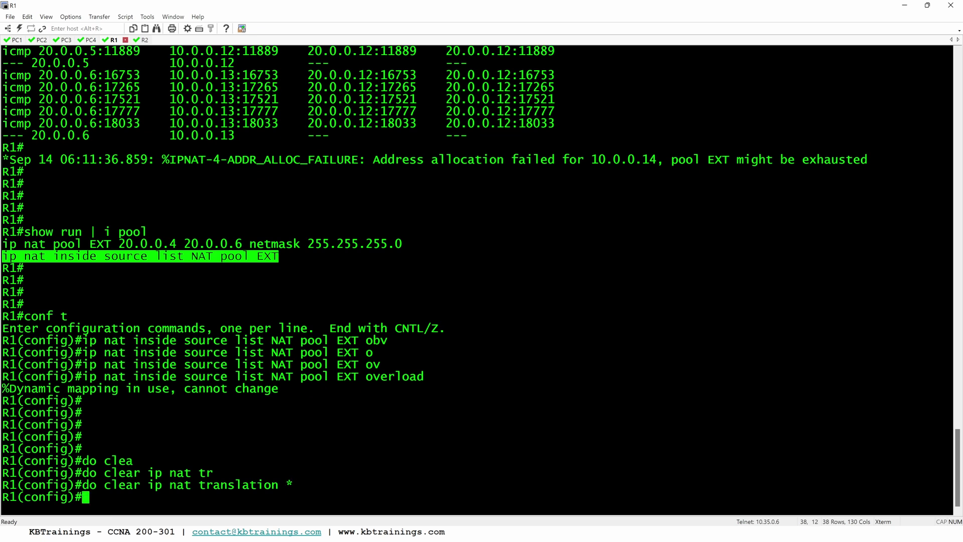
key("Return")
key("Return")
key("Return")
key("Up")
key("Up")
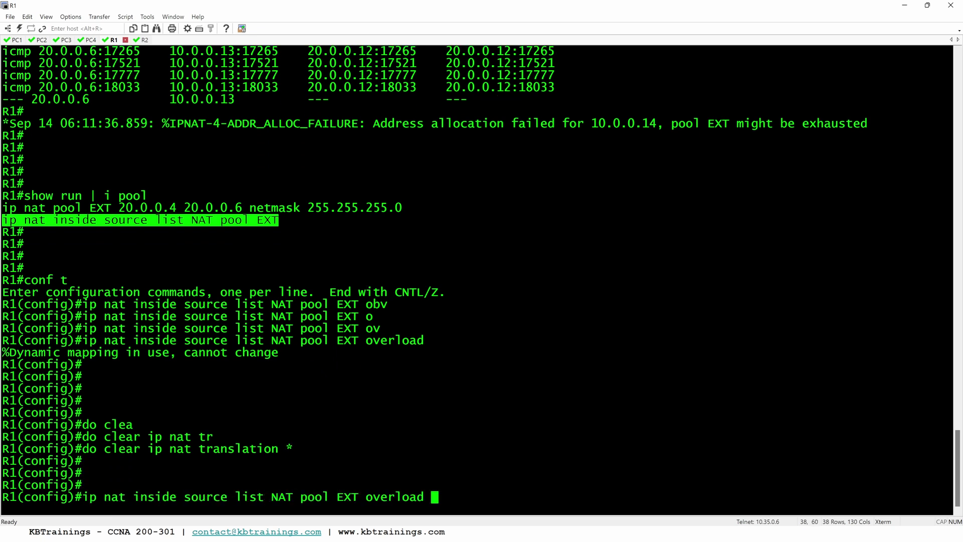
key("Return")
key("Return")
key("Return")
key("Return")
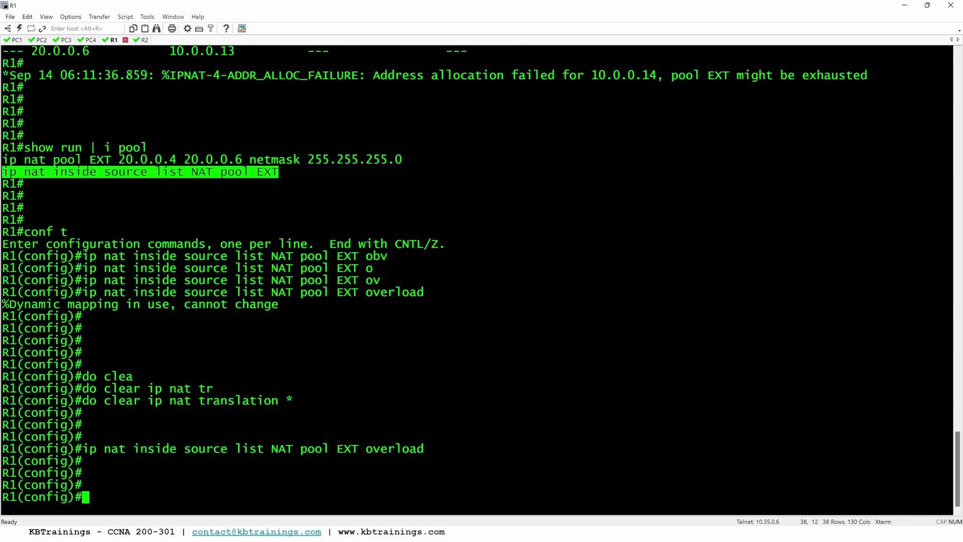
Rerun the ping to 20.0.0.12 from PC1 and PC2, both now getting replies
left_click(15, 40)
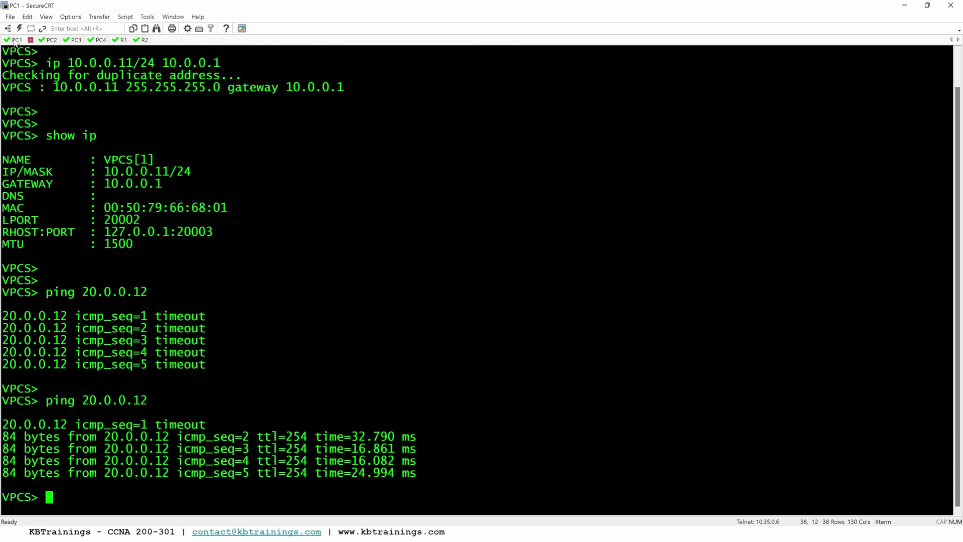
key("Return")
key("Return")
key("Return")
key("Return")
key("Up")
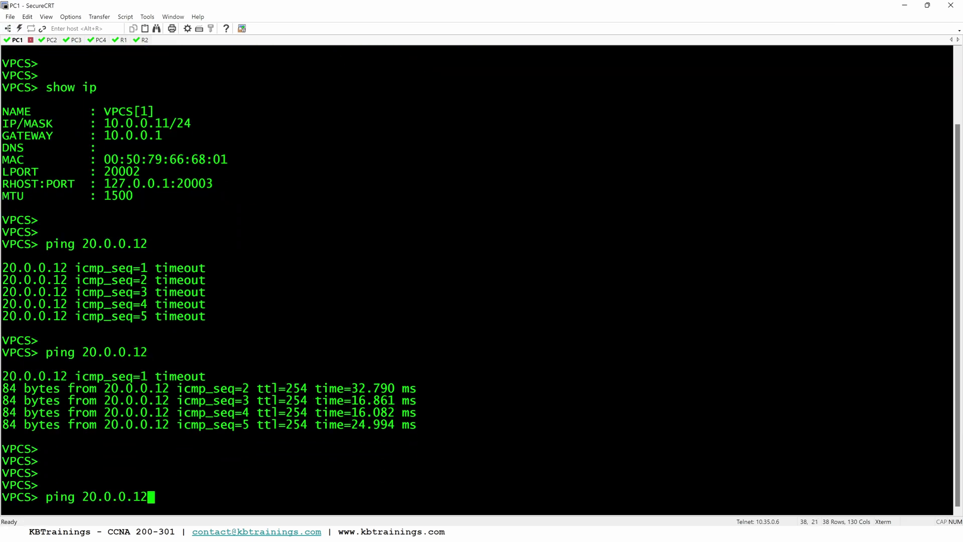
key("Return")
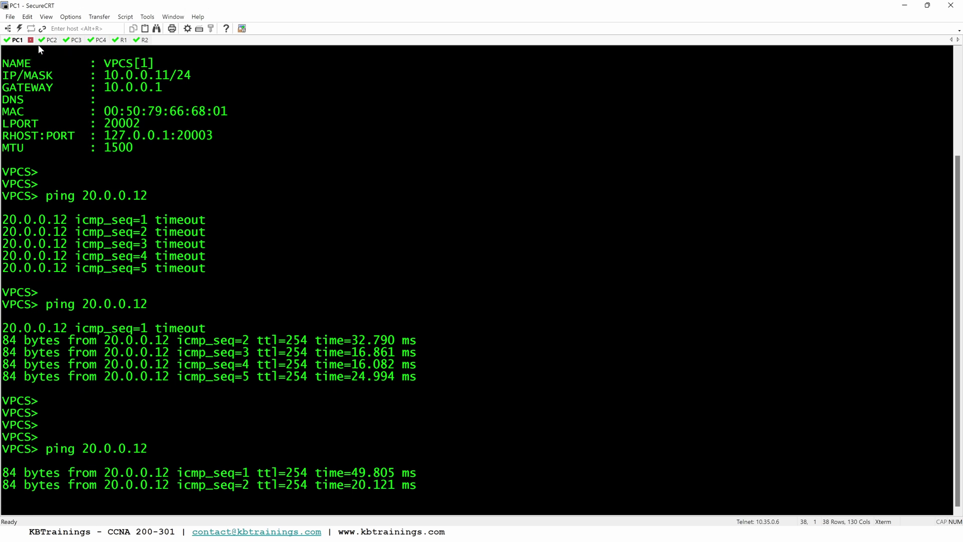
left_click(43, 39)
key("Return")
key("Return")
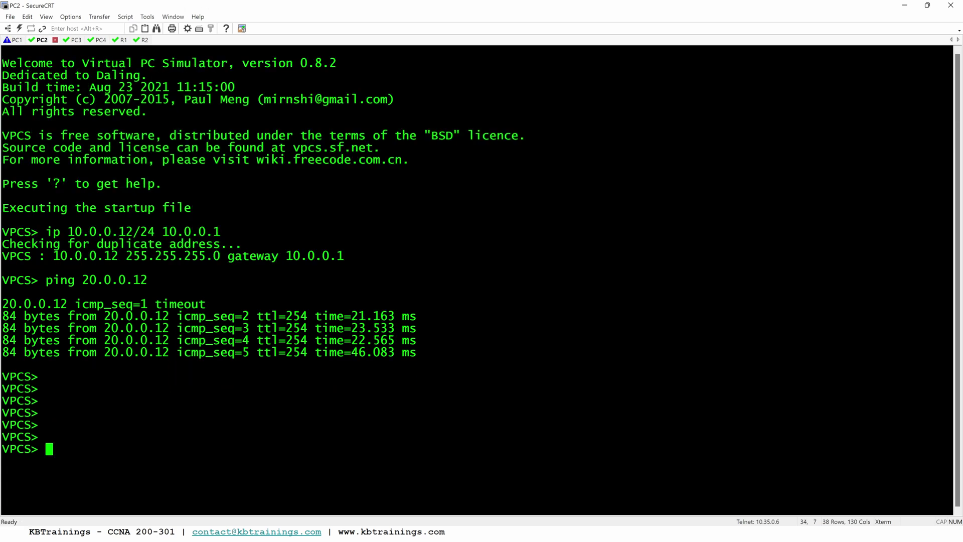
key("Return")
key("Up")
key("Return")
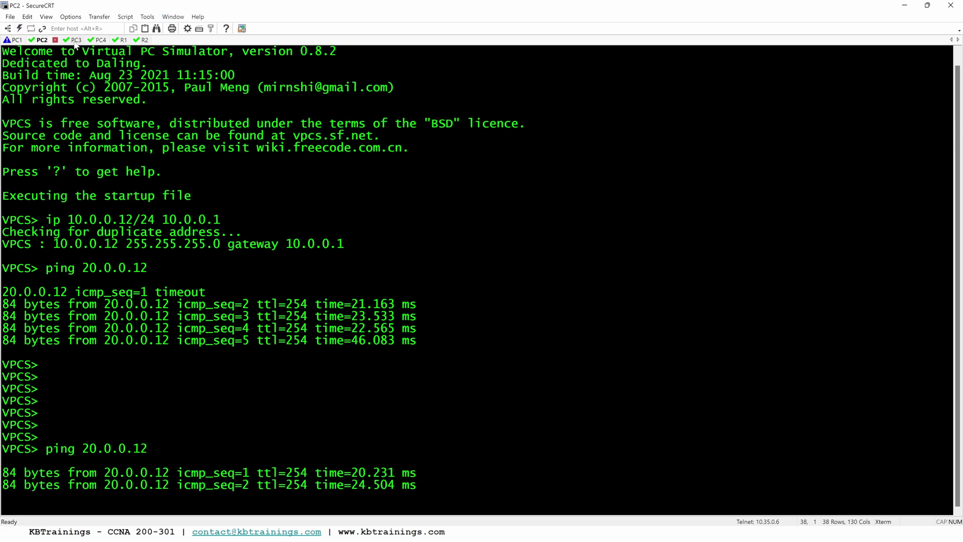
Rerun the ping to 20.0.0.12 from PC3 and PC4, then bring up Wireshark
left_click(73, 40)
key("Return")
key("Return")
key("Return")
key("Up")
key("Return")
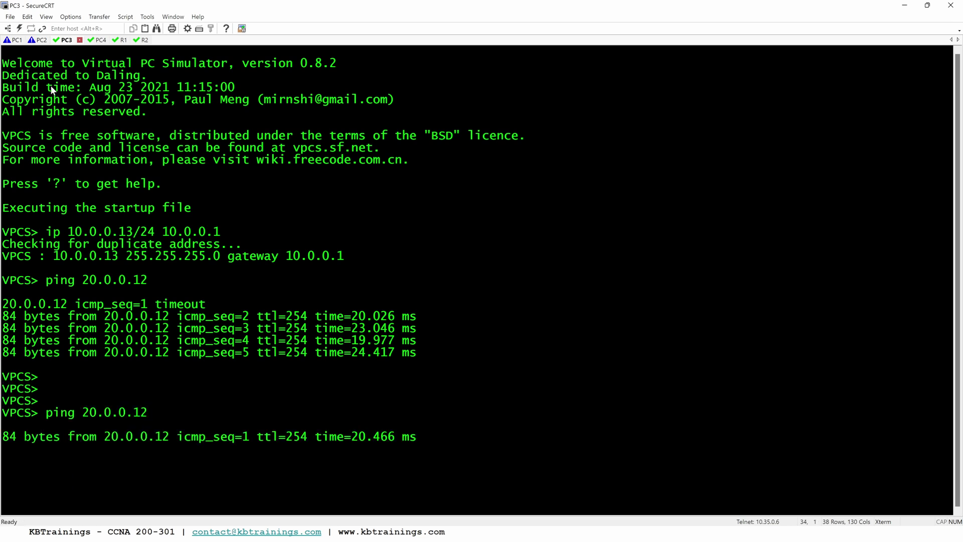
left_click(98, 40)
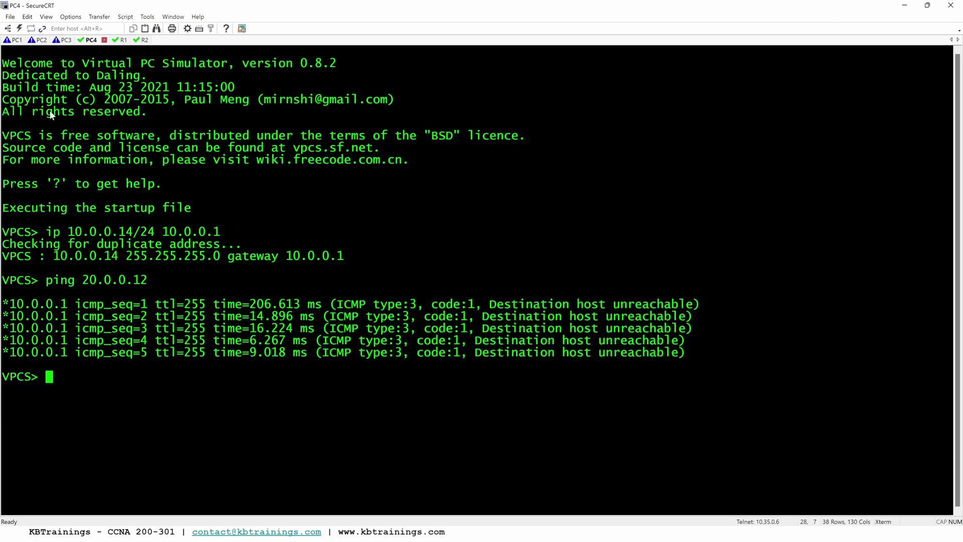
key("Return")
key("Return")
key("Return")
key("Up")
key("Return")
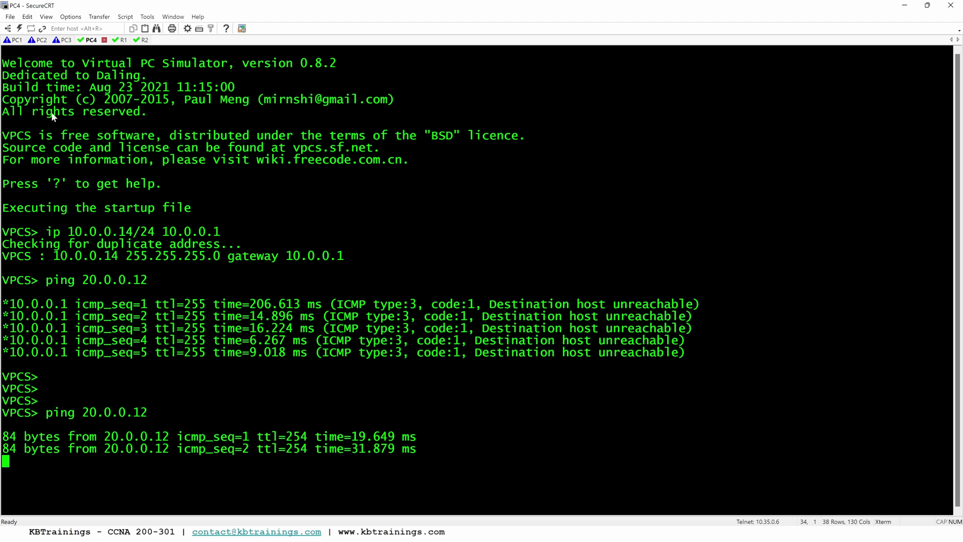
key("alt+Tab")
key("alt+Tab")
key("alt+Tab")
key("alt+Tab")
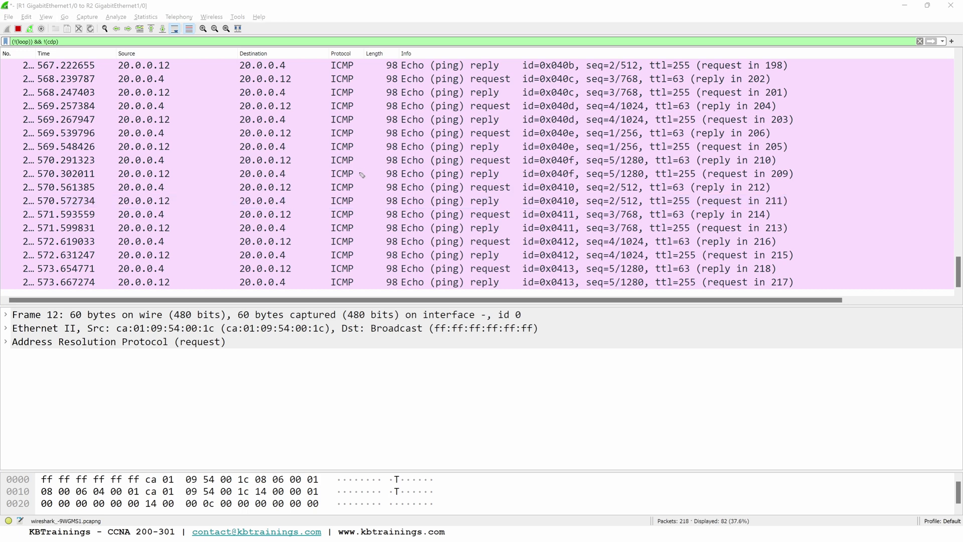
Circle the 20.0.0.4 source address in the Wireshark packet list, then return to PC4's console
mouse_move(183, 262)
left_mouse_down()
mouse_move(149, 254)
mouse_move(166, 251)
left_mouse_up()
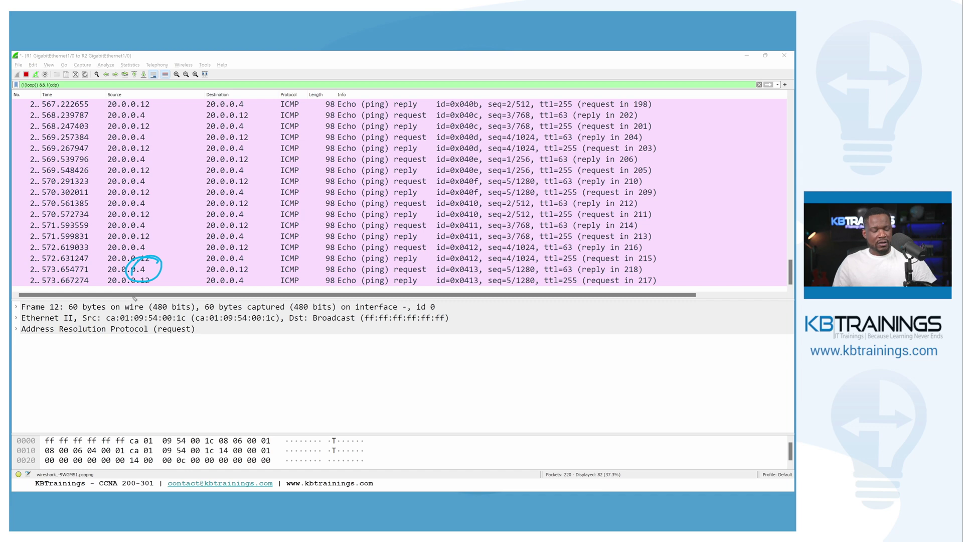
key("alt+Tab")
key("Tab")
key("Tab")
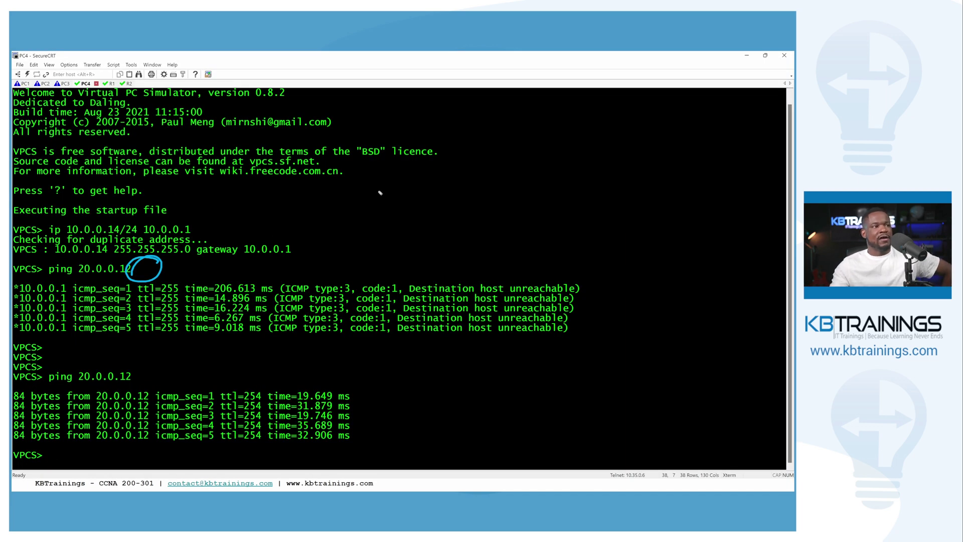
left_click_drag(372, 185, 375, 220)
left_click_drag(464, 203, 590, 195)
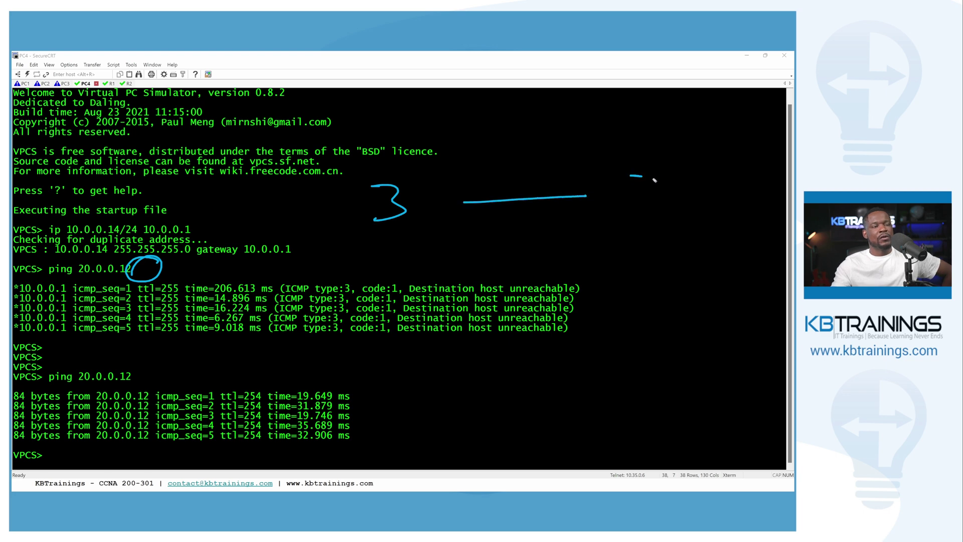
mouse_move(654, 180)
left_mouse_down()
mouse_move(622, 199)
mouse_move(686, 222)
left_mouse_up()
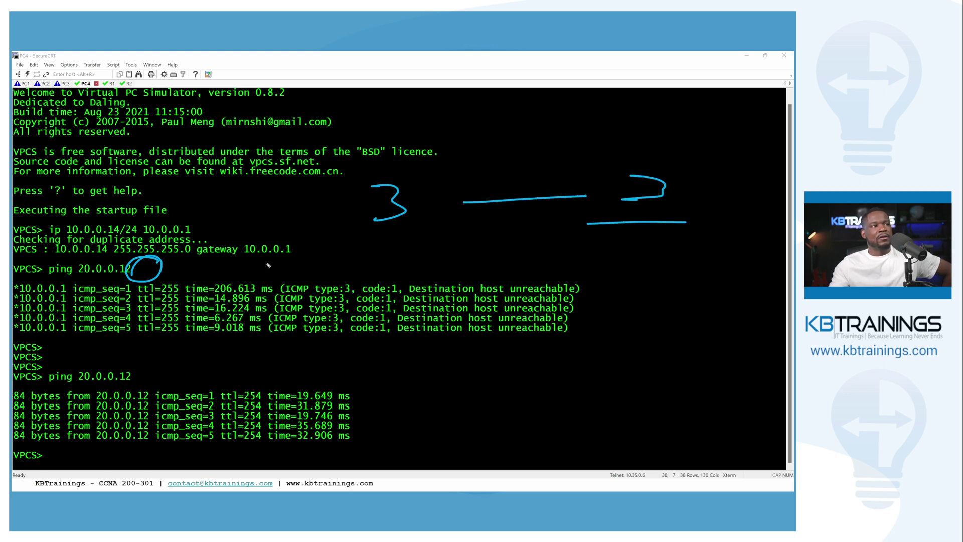
mouse_move(366, 231)
left_mouse_down()
mouse_move(390, 261)
mouse_move(384, 256)
left_mouse_up()
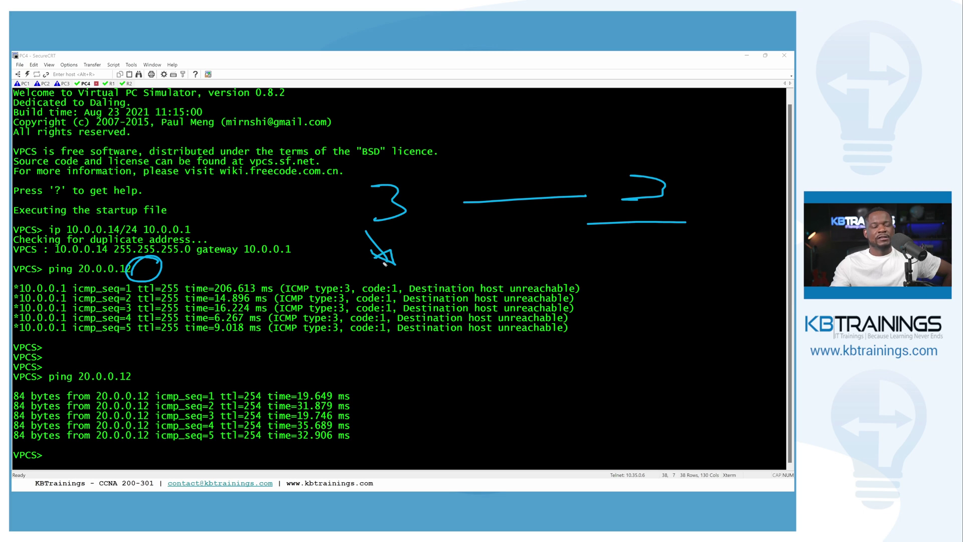
mouse_move(417, 261)
left_mouse_down()
mouse_move(569, 263)
mouse_move(561, 269)
left_mouse_up()
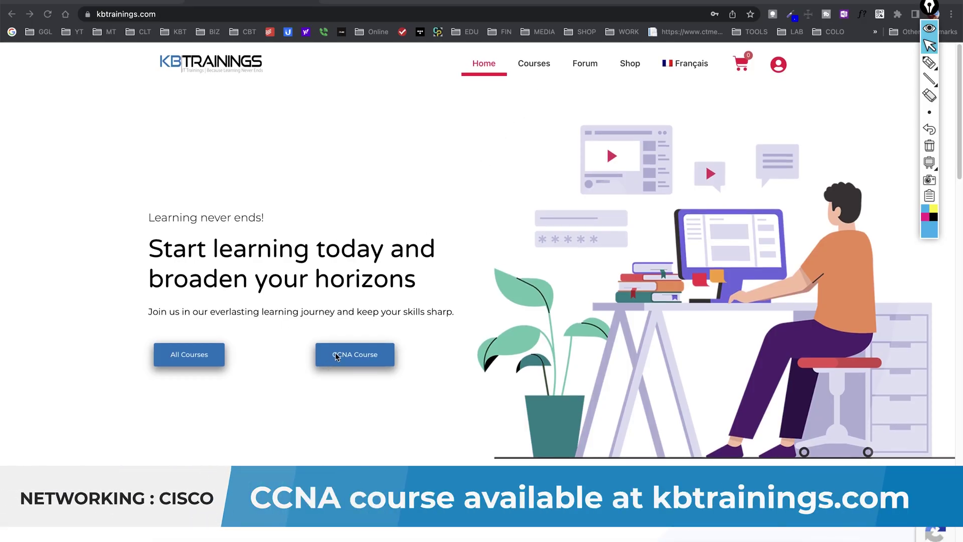
Open the kbtrainings.com CCNA 200-301 course page and scroll to its 44.99 price
left_click(348, 355)
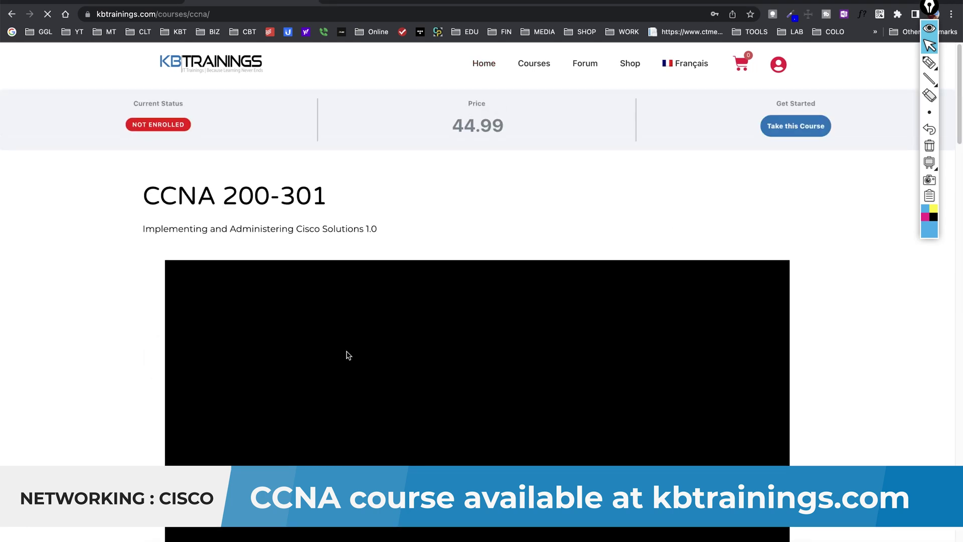
scroll(349, 355, "down", 3)
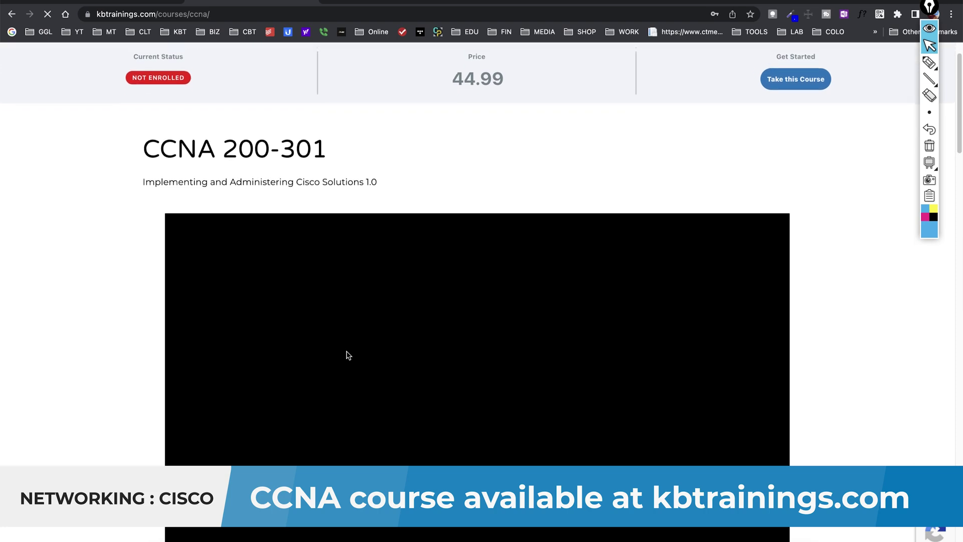